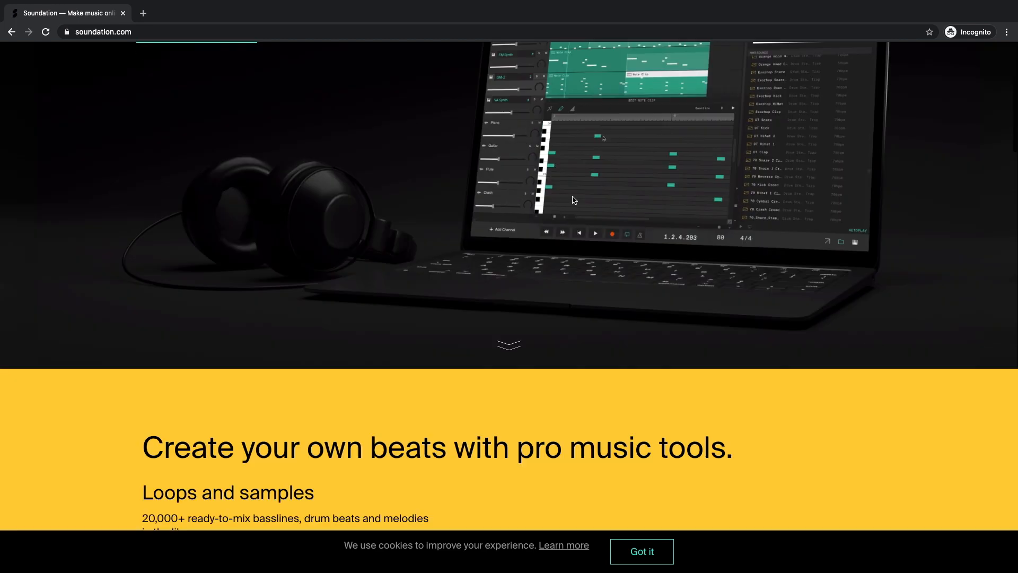
{"action": "scroll", "coordinate": [570, 220], "scroll_direction": "down", "scroll_amount": 10}
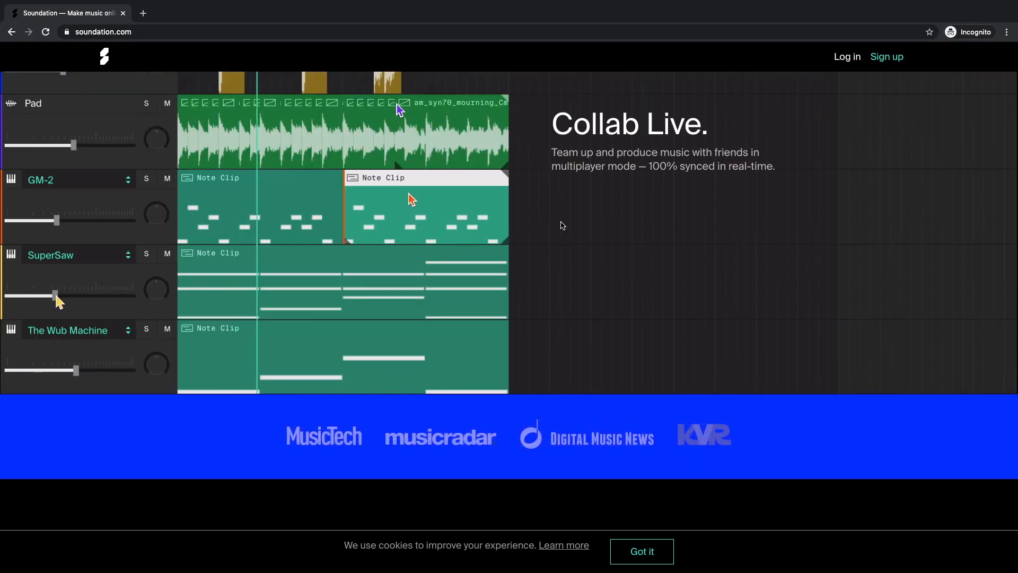
- Scroll the Soundation homepage and select its full site address
{"action": "scroll", "coordinate": [562, 225], "scroll_direction": "up", "scroll_amount": 5}
{"action": "scroll", "coordinate": [561, 223], "scroll_direction": "up", "scroll_amount": 10}
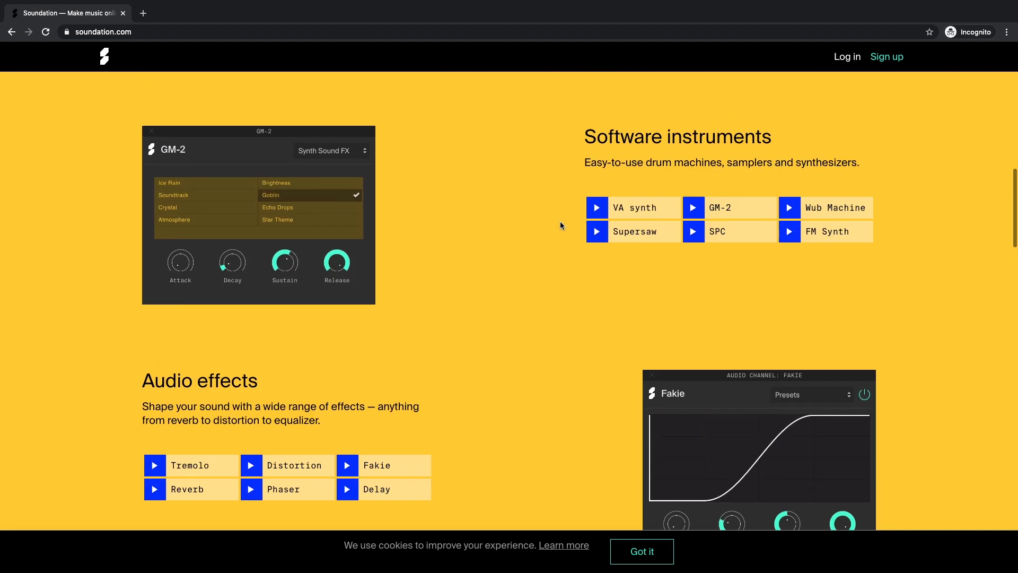
{"action": "scroll", "coordinate": [561, 236], "scroll_direction": "up", "scroll_amount": 5}
{"action": "left_click", "coordinate": [157, 32]}
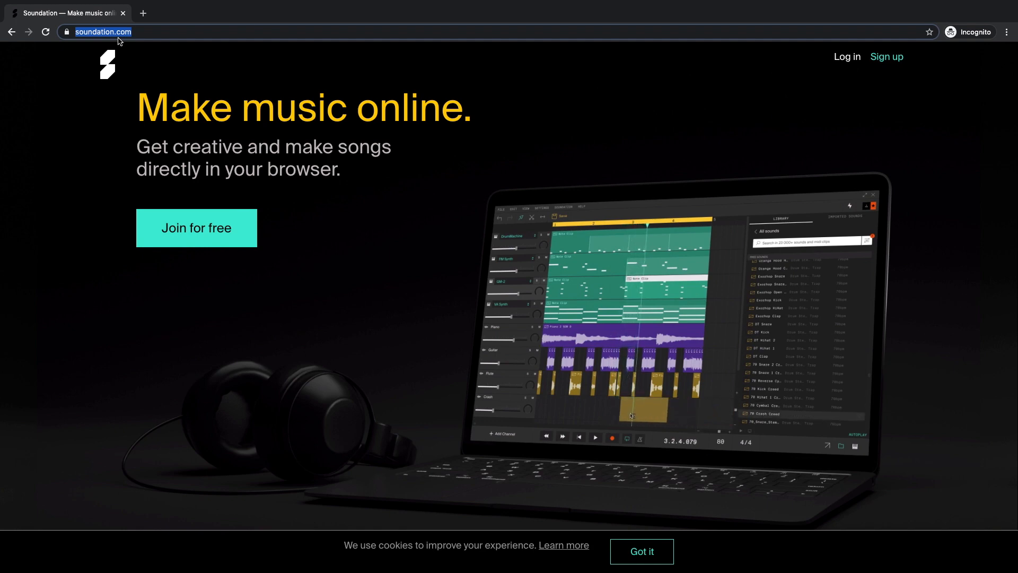
{"action": "left_click", "coordinate": [134, 36]}
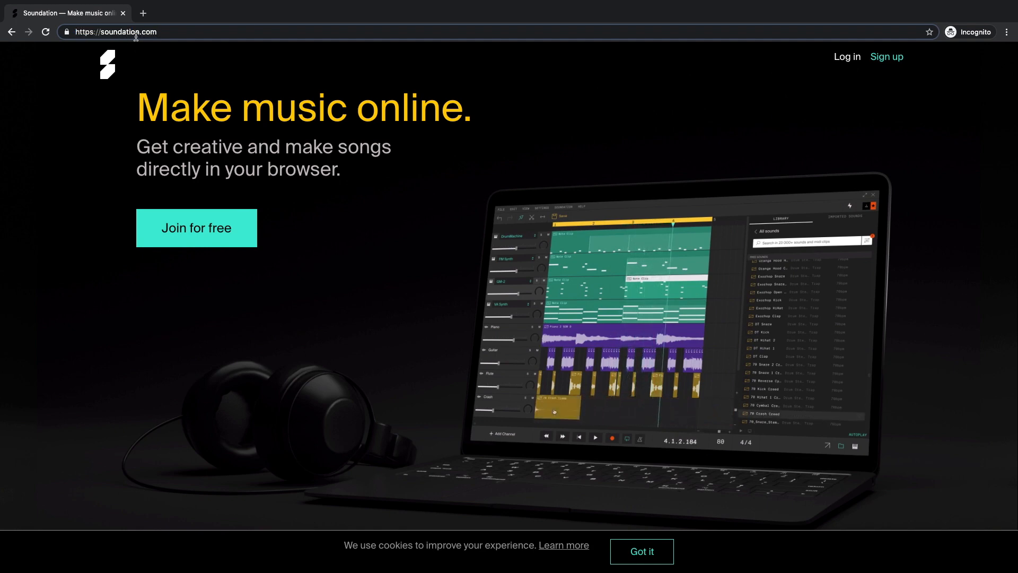
{"action": "left_click_drag", "start_coordinate": [157, 32], "coordinate": [73, 33]}
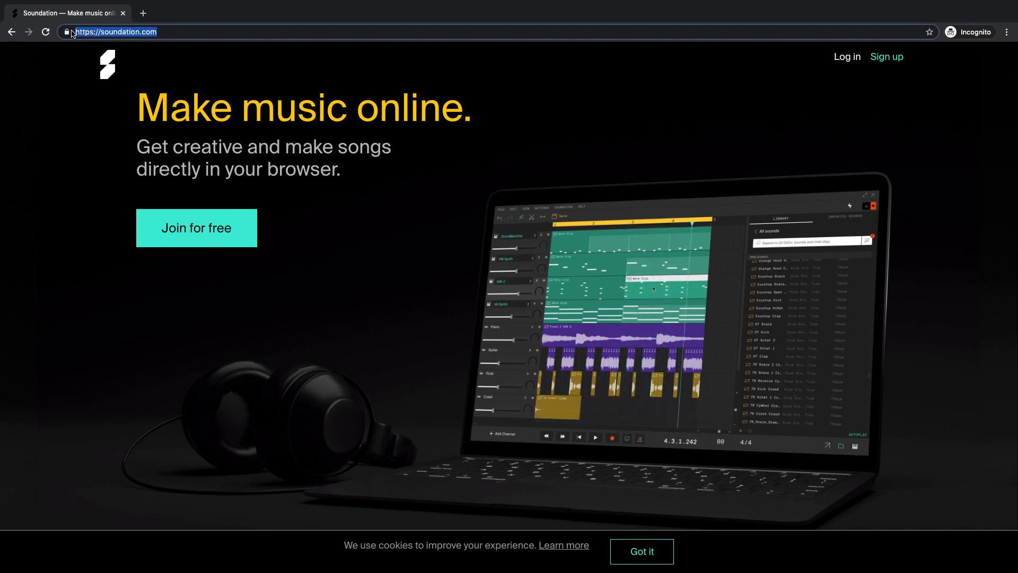
{"action": "left_click", "coordinate": [176, 30]}
- Start joining Soundation for free and choose the FREE plan
{"action": "scroll", "coordinate": [448, 280], "scroll_direction": "down", "scroll_amount": 6}
{"action": "scroll", "coordinate": [453, 265], "scroll_direction": "down", "scroll_amount": 15}
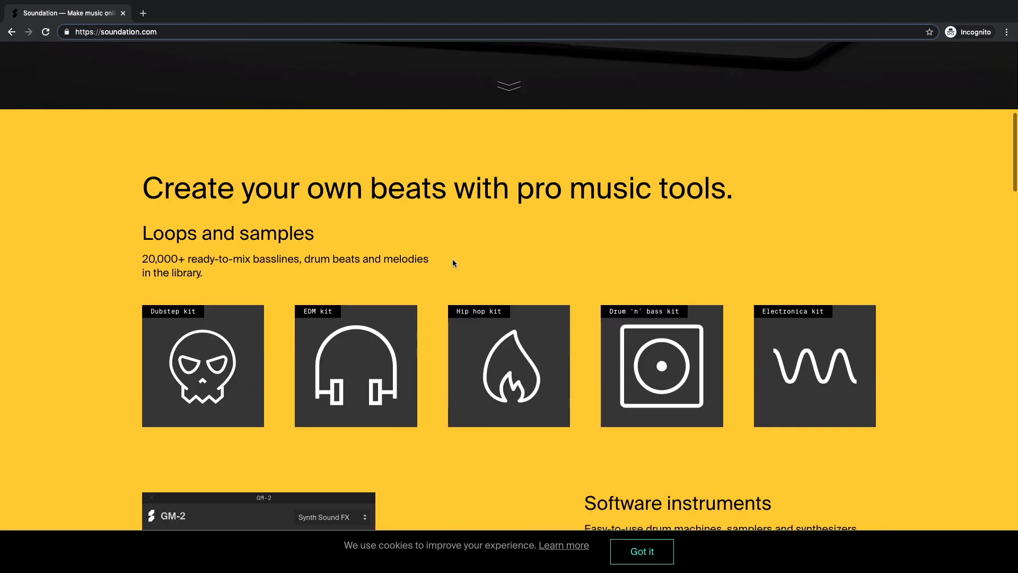
{"action": "scroll", "coordinate": [454, 266], "scroll_direction": "down", "scroll_amount": 20}
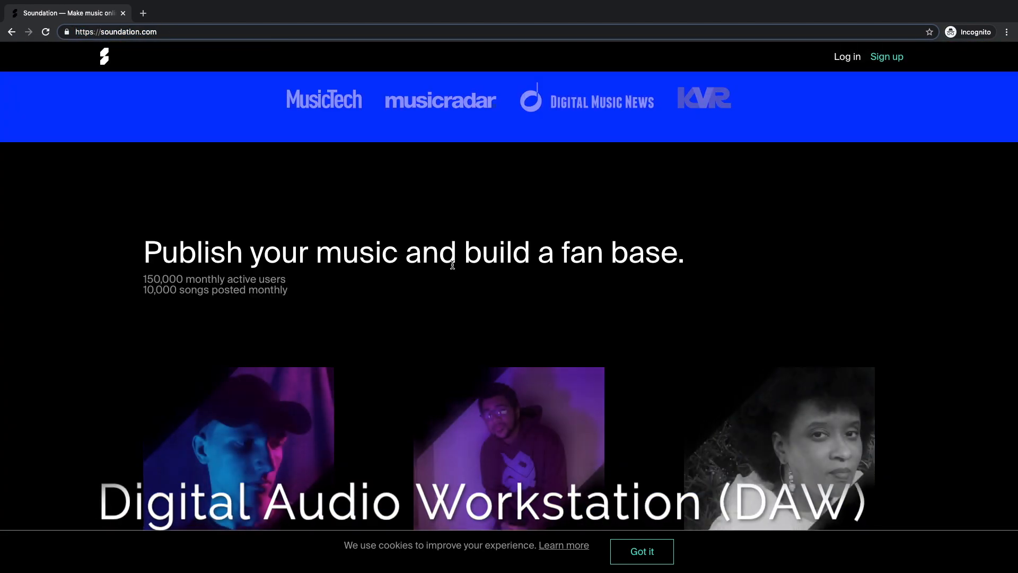
{"action": "scroll", "coordinate": [454, 267], "scroll_direction": "up", "scroll_amount": 12}
{"action": "scroll", "coordinate": [454, 266], "scroll_direction": "up", "scroll_amount": 20}
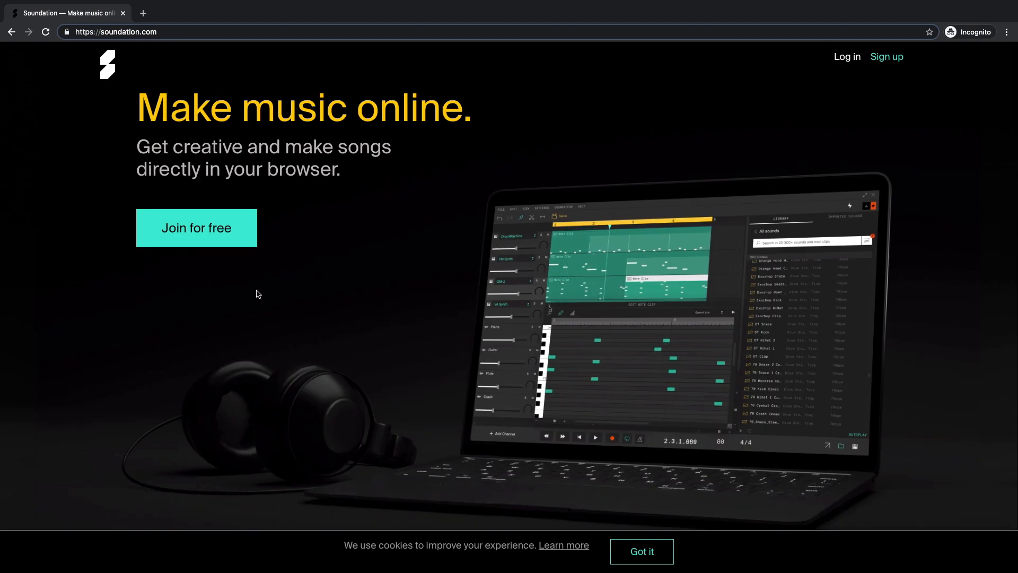
{"action": "left_click", "coordinate": [196, 227]}
{"action": "scroll", "coordinate": [433, 241], "scroll_direction": "down", "scroll_amount": 3}
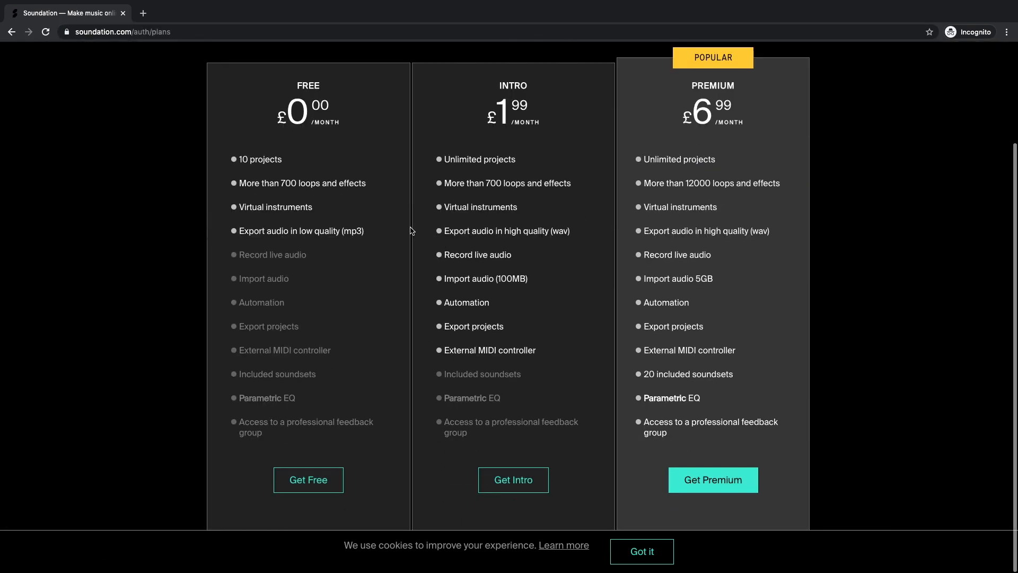
{"action": "left_click", "coordinate": [322, 489]}
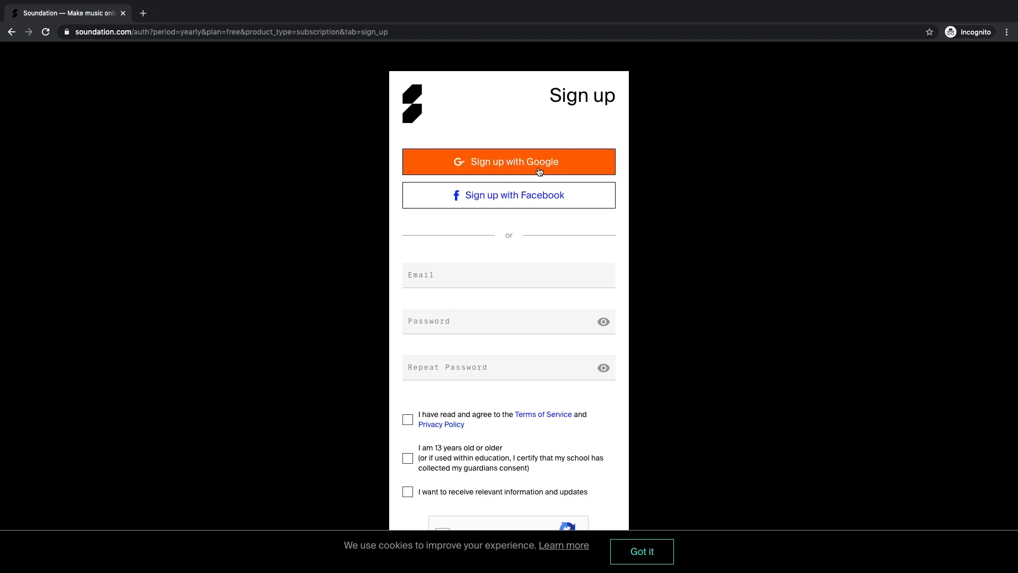
- Try the sign-up form's email and password fields, 13+ age checkbox, and not-a-robot check
{"action": "left_click", "coordinate": [480, 280]}
{"action": "left_click", "coordinate": [468, 326]}
{"action": "left_click", "coordinate": [464, 370]}
{"action": "scroll", "coordinate": [467, 339], "scroll_direction": "down", "scroll_amount": 2}
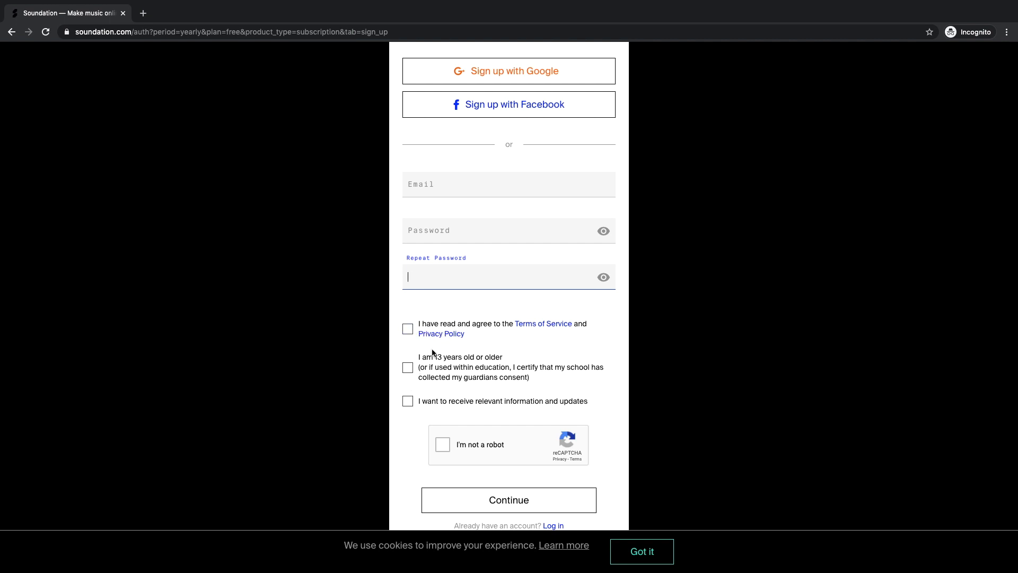
{"action": "left_click_drag", "start_coordinate": [422, 358], "coordinate": [507, 361]}
{"action": "left_click", "coordinate": [508, 362]}
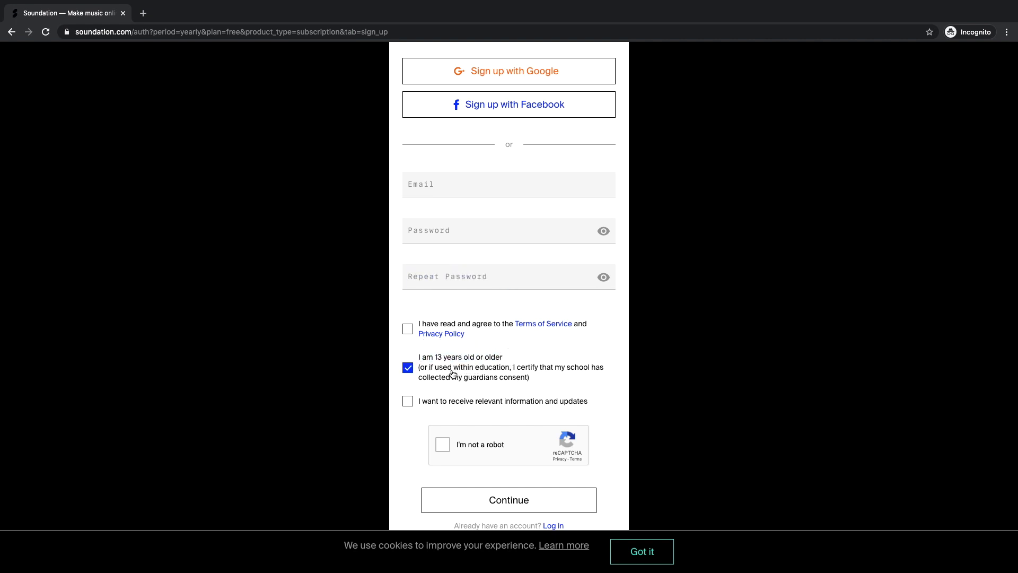
{"action": "left_click", "coordinate": [407, 368]}
{"action": "left_click", "coordinate": [442, 444]}
- Switch to the Login form, enter the account email and password, and log in
{"action": "left_click", "coordinate": [551, 526]}
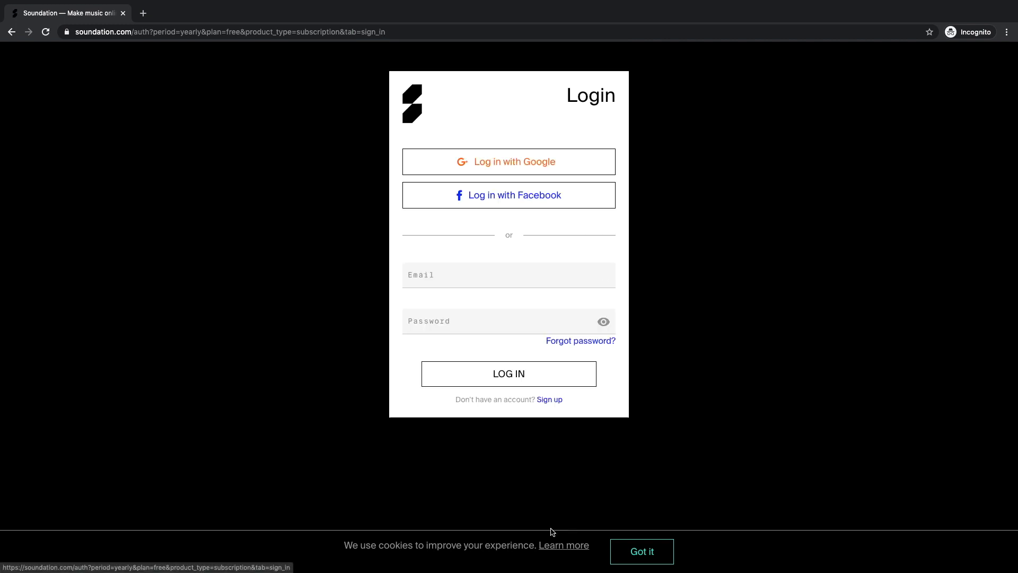
{"action": "left_click", "coordinate": [482, 274]}
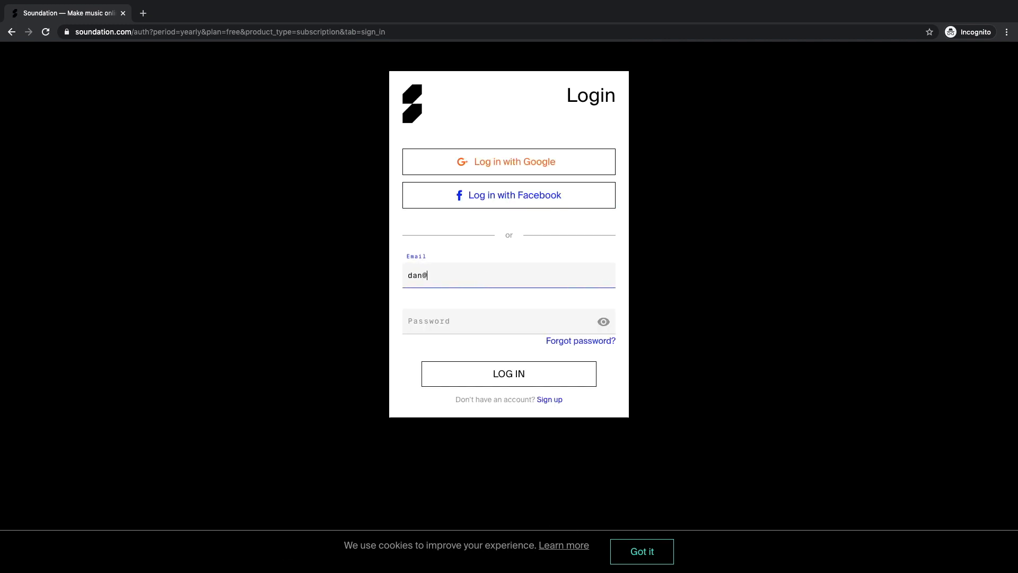
{"action": "key", "text": "Tab"}
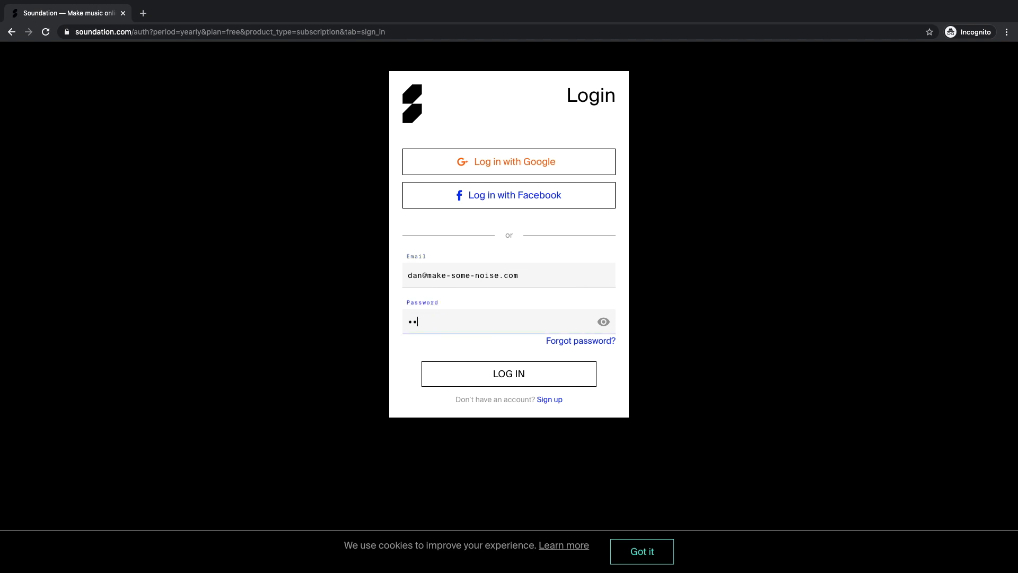
{"action": "left_click", "coordinate": [510, 377]}
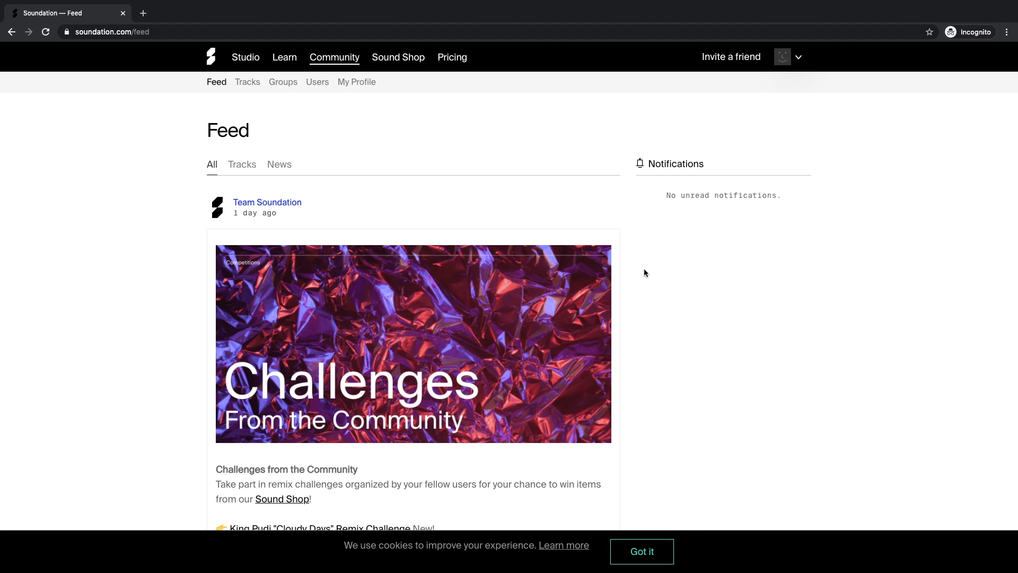
- Open the Studio on a Blank Project and dismiss the cookie notice
{"action": "left_click", "coordinate": [254, 60]}
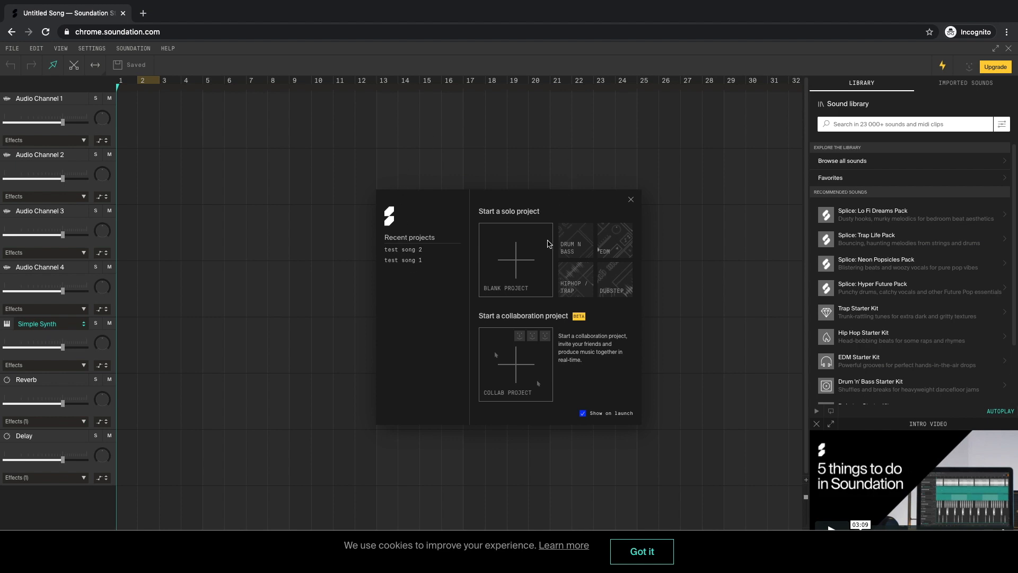
{"action": "left_click", "coordinate": [516, 266]}
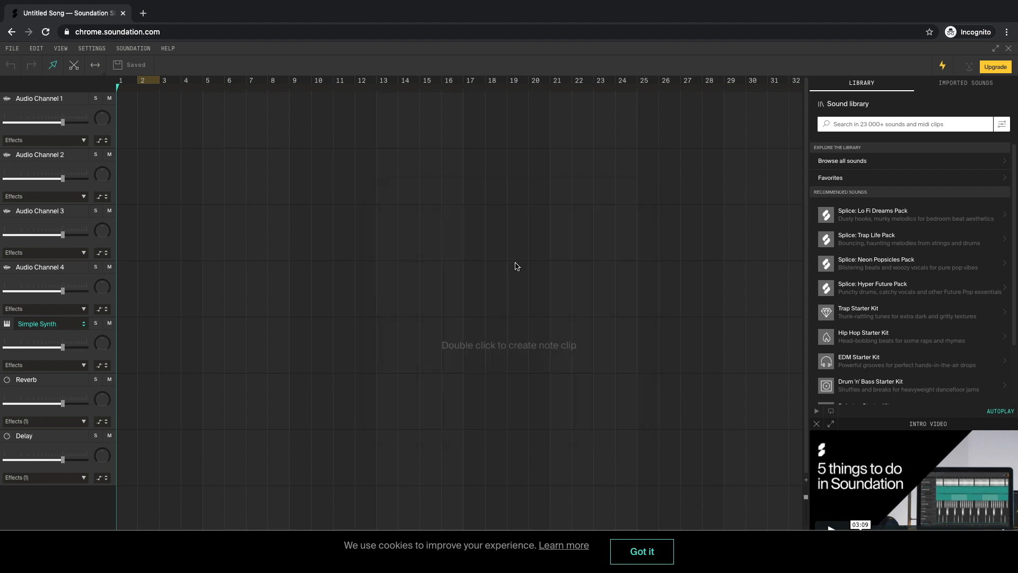
{"action": "left_click", "coordinate": [635, 552]}
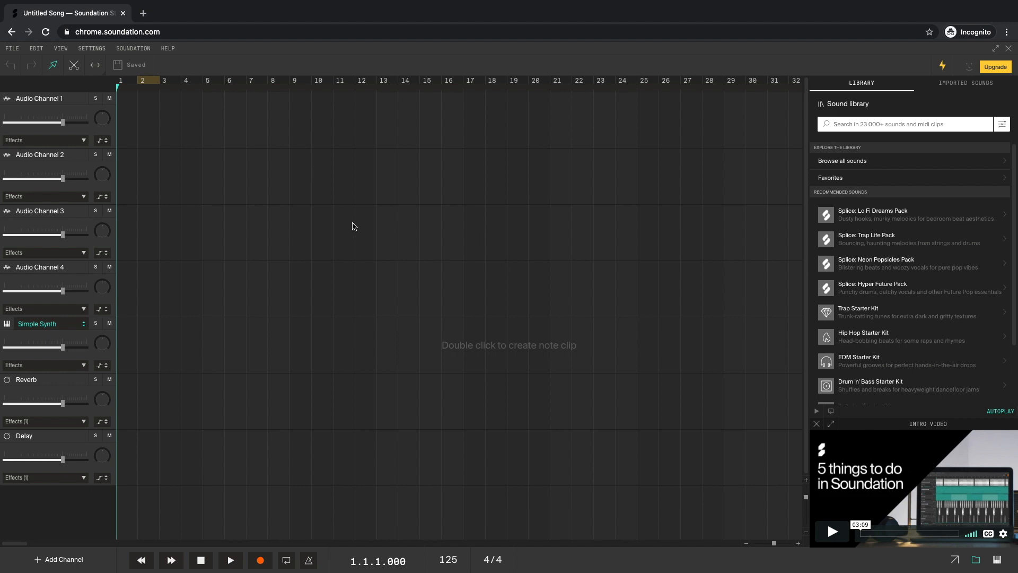
- Switch the studio to Fullscreen Mode and browse the File menus
{"action": "left_click", "coordinate": [61, 48]}
{"action": "left_click", "coordinate": [86, 140]}
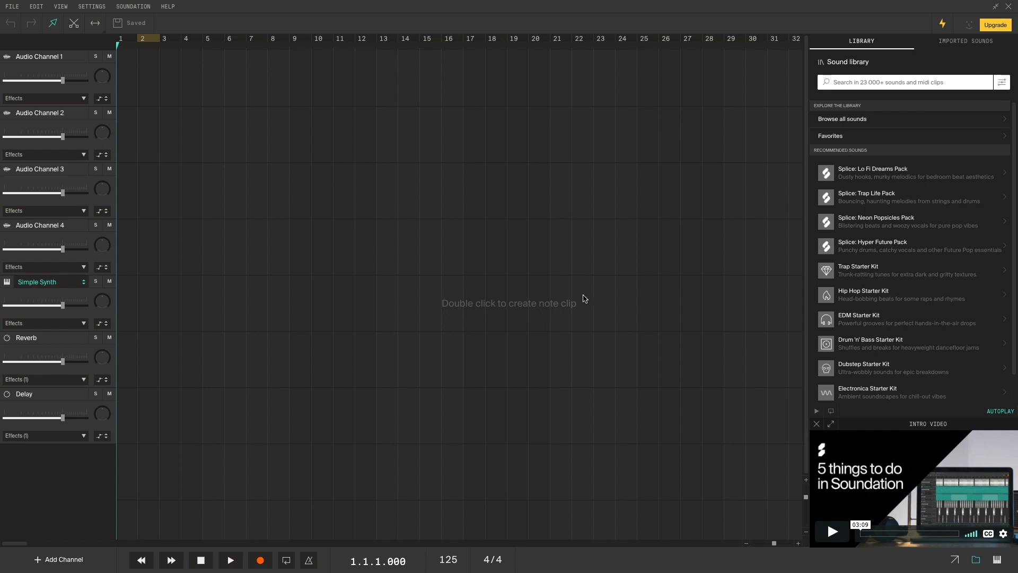
{"action": "left_click", "coordinate": [11, 8]}
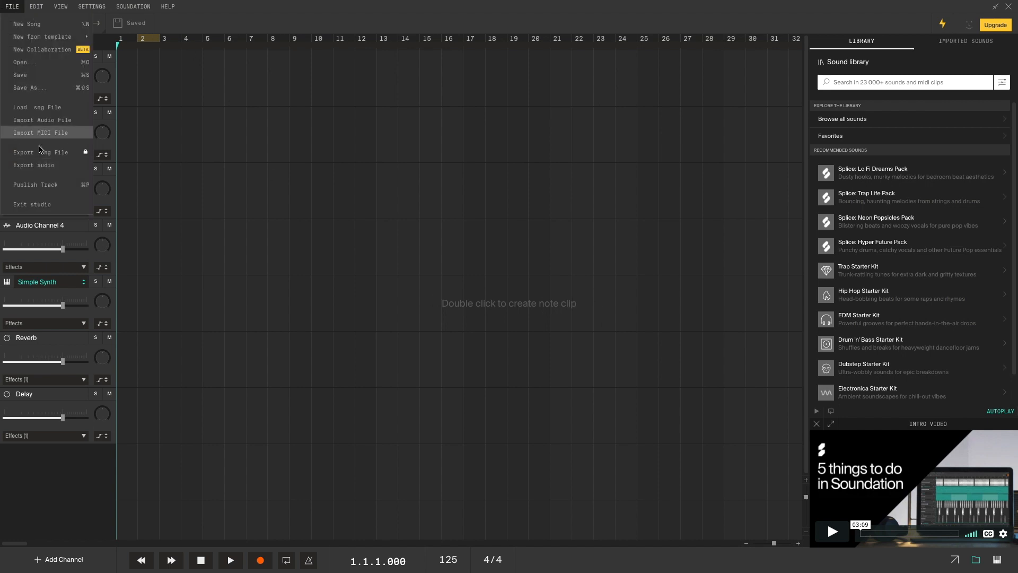
{"action": "mouse_move", "coordinate": [38, 7]}
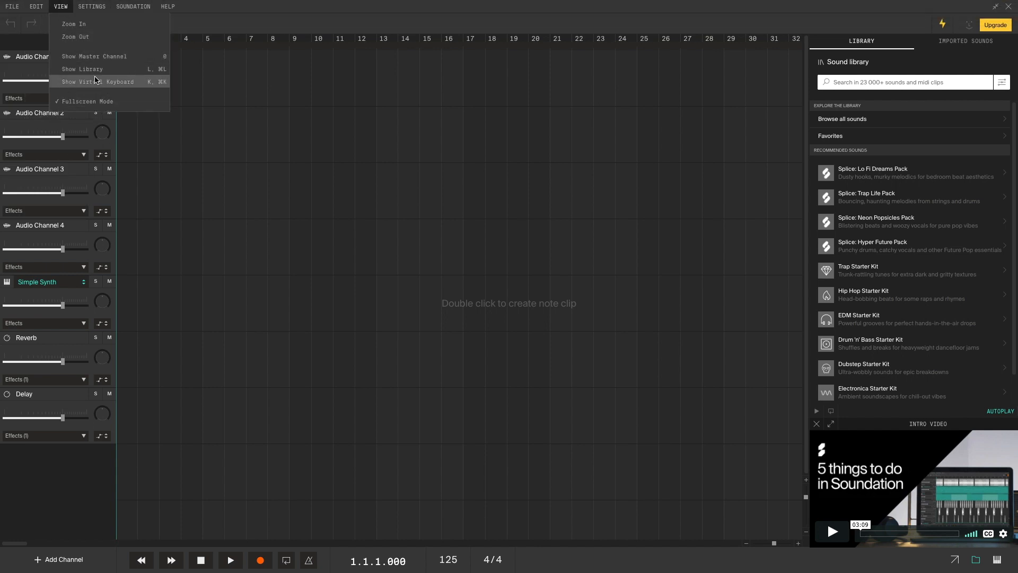
{"action": "mouse_move", "coordinate": [91, 6]}
- In Edit Settings keep buffer 1024 and recording buffer 4096, and enable Maximize CPU usage
{"action": "left_click", "coordinate": [98, 29]}
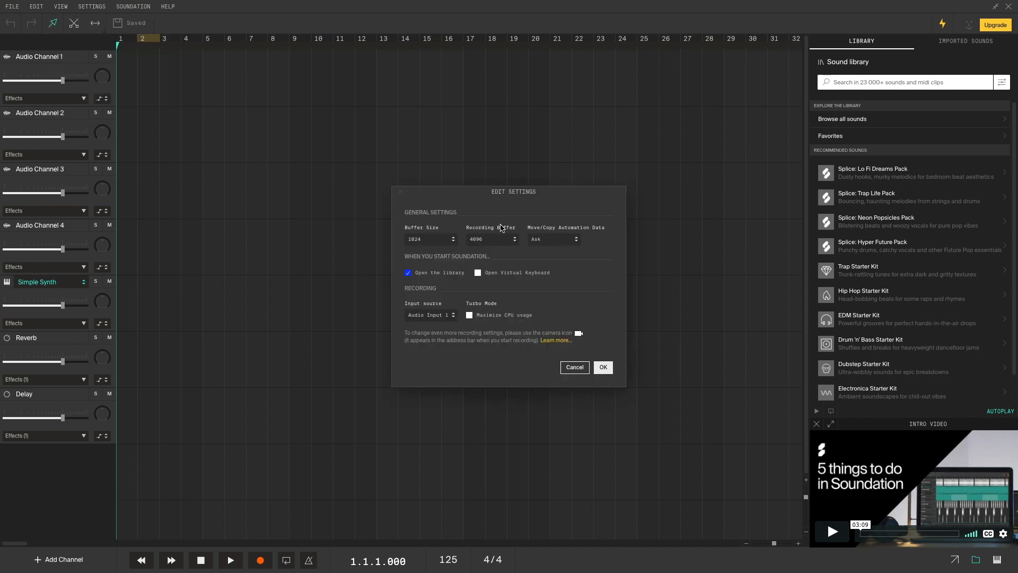
{"action": "left_click", "coordinate": [444, 243]}
{"action": "left_click", "coordinate": [435, 266]}
{"action": "left_click", "coordinate": [486, 243]}
{"action": "left_click", "coordinate": [486, 266]}
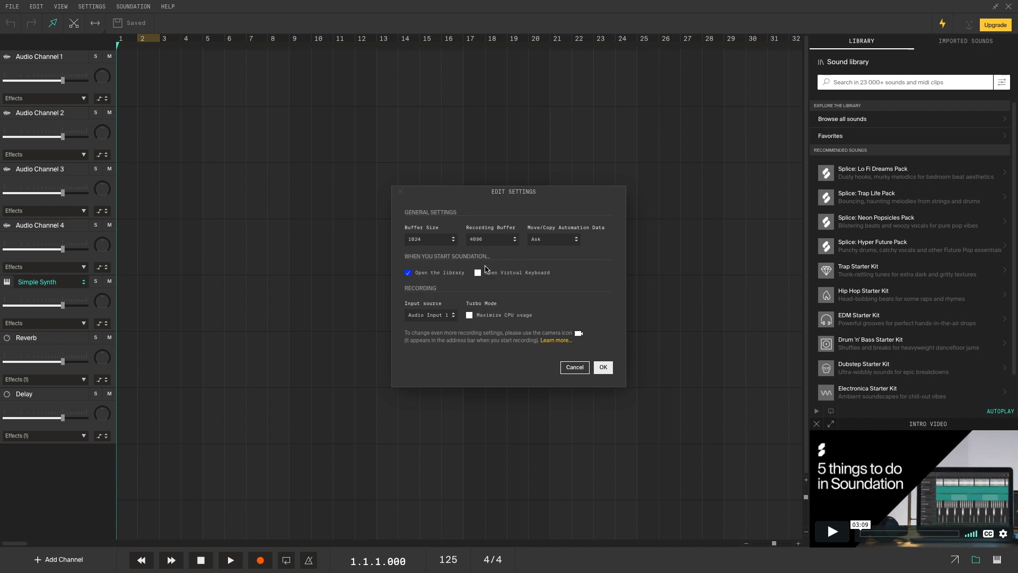
{"action": "left_click", "coordinate": [470, 316]}
{"action": "left_click", "coordinate": [605, 368]}
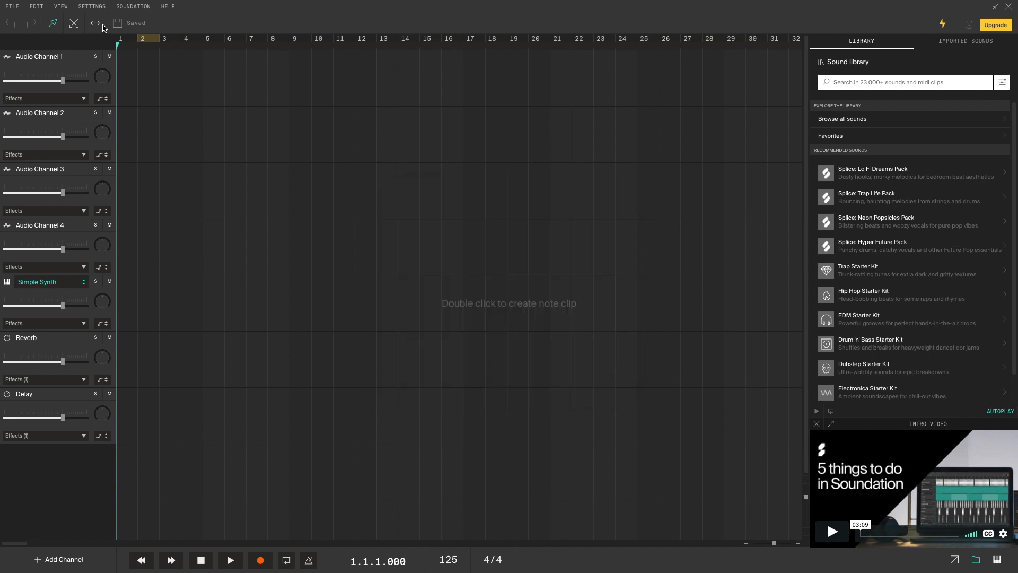
- Look through the Soundation account and Help menus
{"action": "left_click", "coordinate": [135, 6]}
{"action": "left_click", "coordinate": [166, 6]}
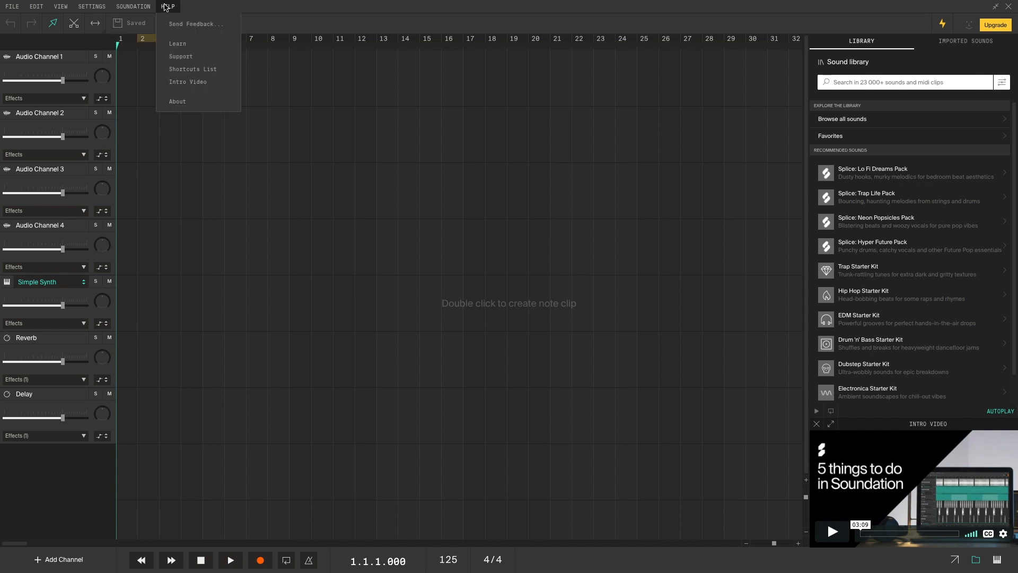
{"action": "left_click", "coordinate": [421, 86]}
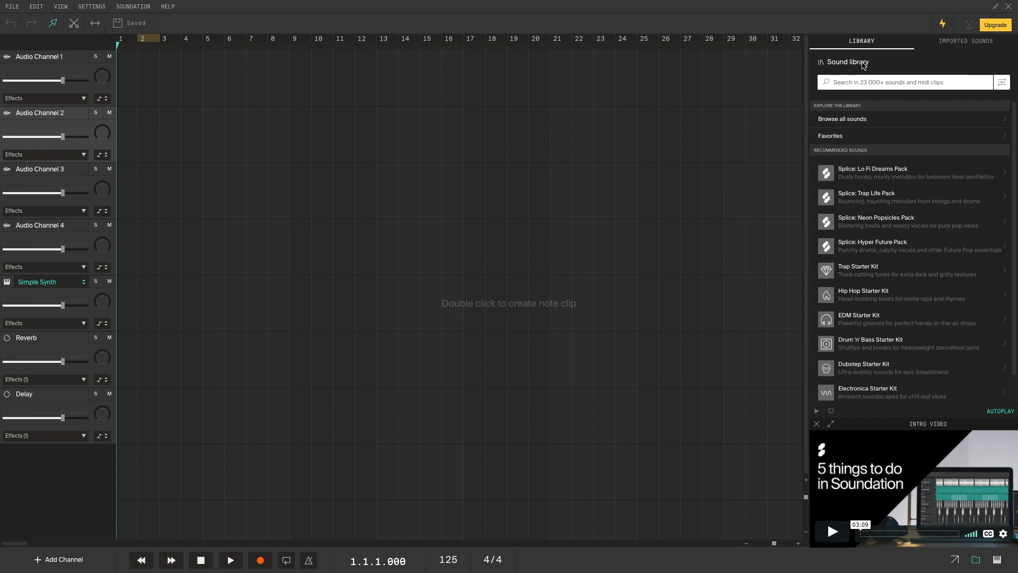
- Search the sound library for 'drums' and preview the 90 Smooth Drums 3 loop
{"action": "left_click", "coordinate": [866, 82]}
{"action": "type", "text": "drums"}
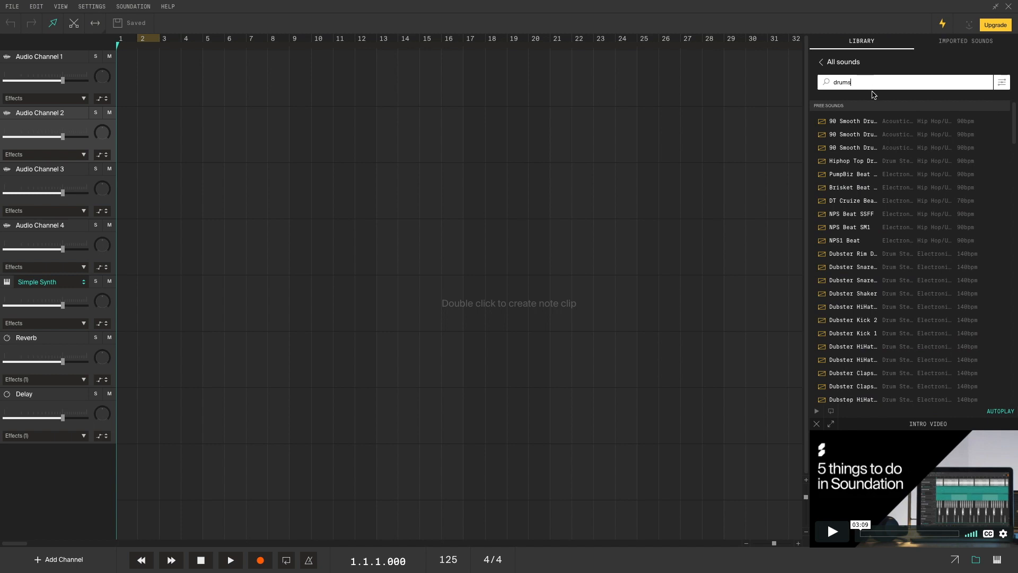
{"action": "left_click", "coordinate": [861, 123]}
- Set the project tempo to 90 BPM
{"action": "double_click", "coordinate": [449, 559]}
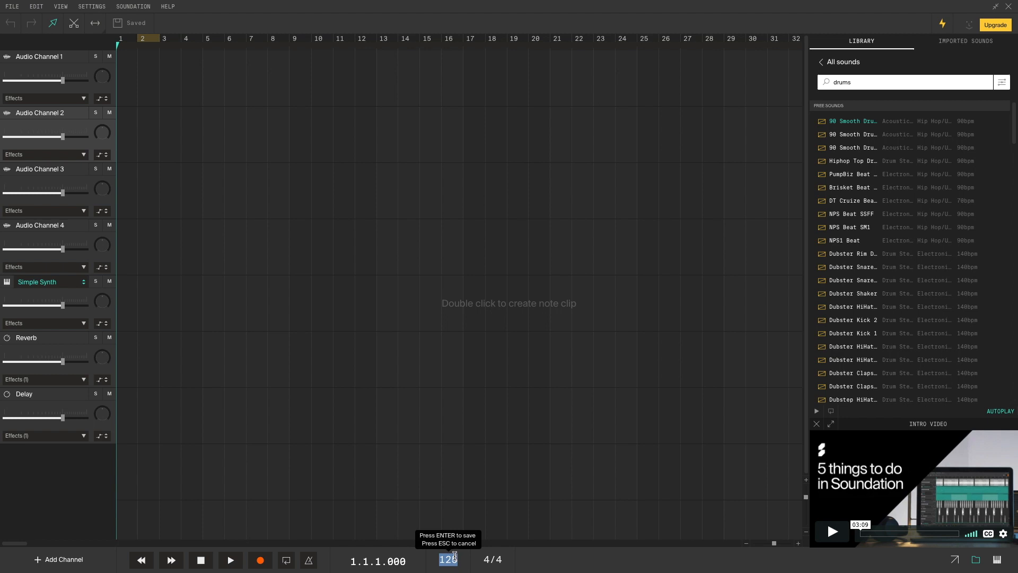
{"action": "type", "text": "125"}
{"action": "key", "text": "Return"}
{"action": "double_click", "coordinate": [444, 560]}
{"action": "type", "text": "890"}
{"action": "key", "text": "BackSpace"}
{"action": "key", "text": "BackSpace"}
{"action": "key", "text": "BackSpace"}
{"action": "type", "text": "90"}
{"action": "key", "text": "Return"}
{"action": "left_click", "coordinate": [529, 425]}
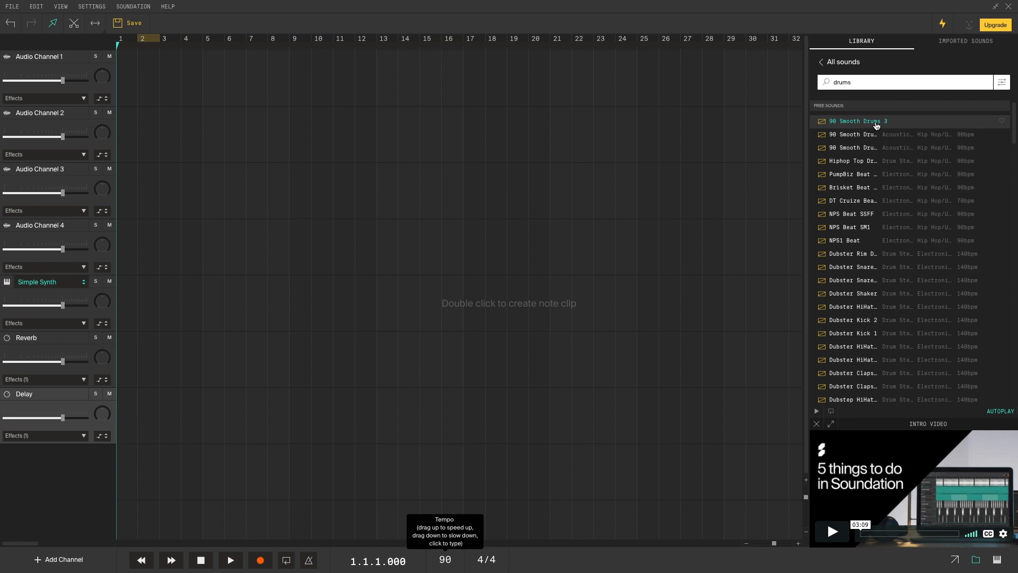
- Place 90 Smooth Drums 3 at bar 1, rename the channel Drums, and play it
{"action": "left_click_drag", "start_coordinate": [876, 126], "coordinate": [133, 75]}
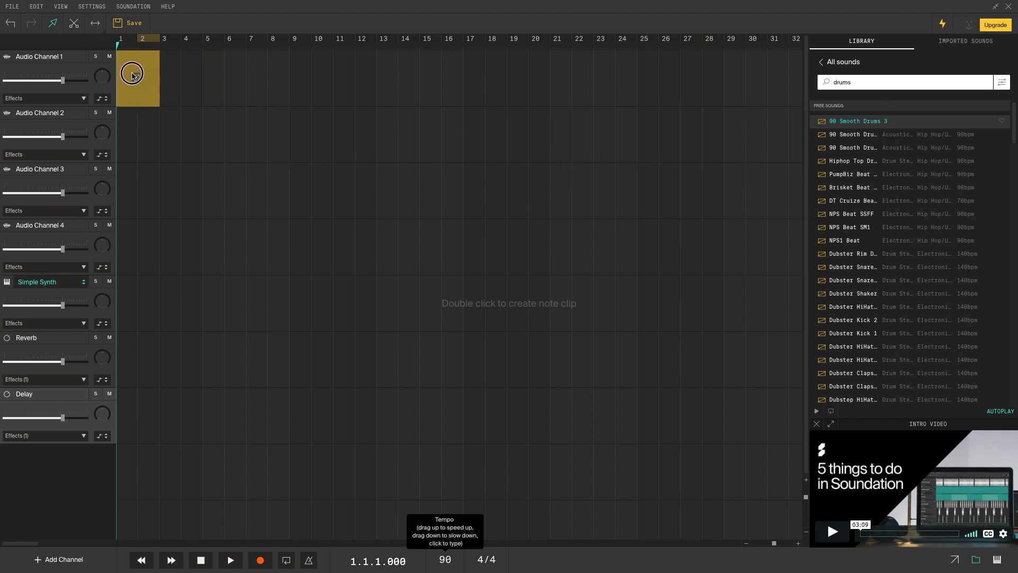
{"action": "double_click", "coordinate": [43, 56]}
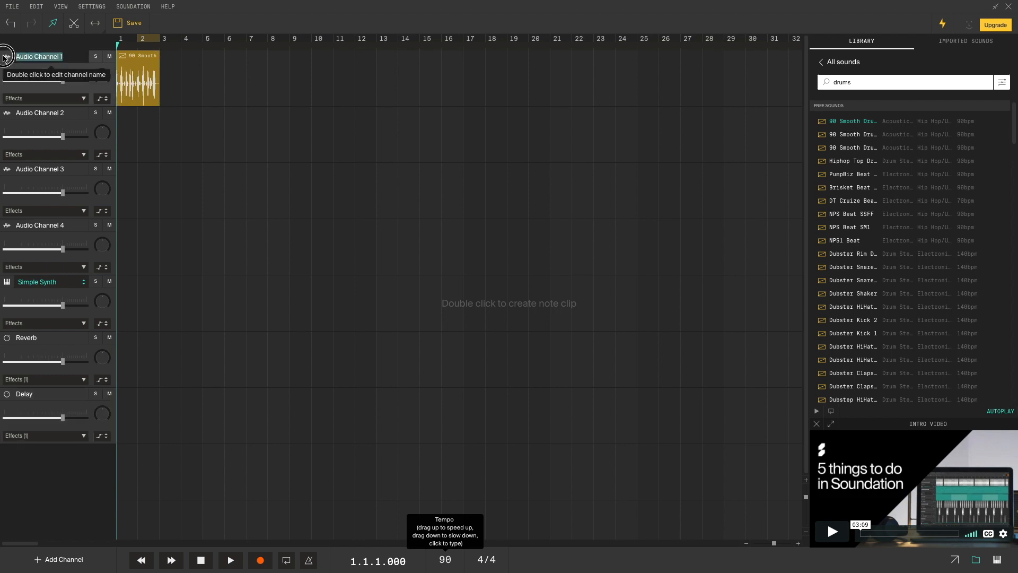
{"action": "type", "text": "D"}
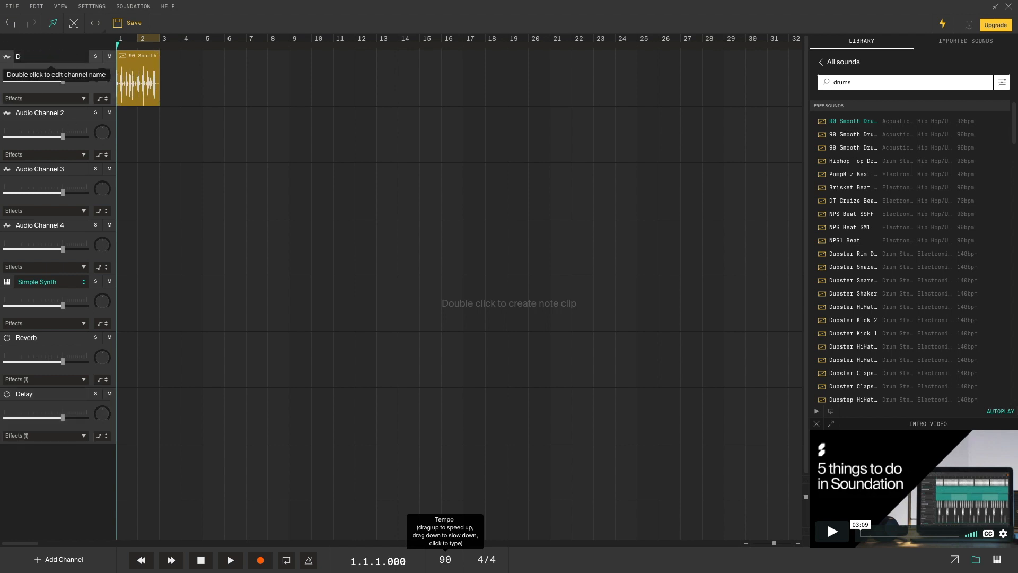
{"action": "type", "text": "rums"}
{"action": "key", "text": "Return"}
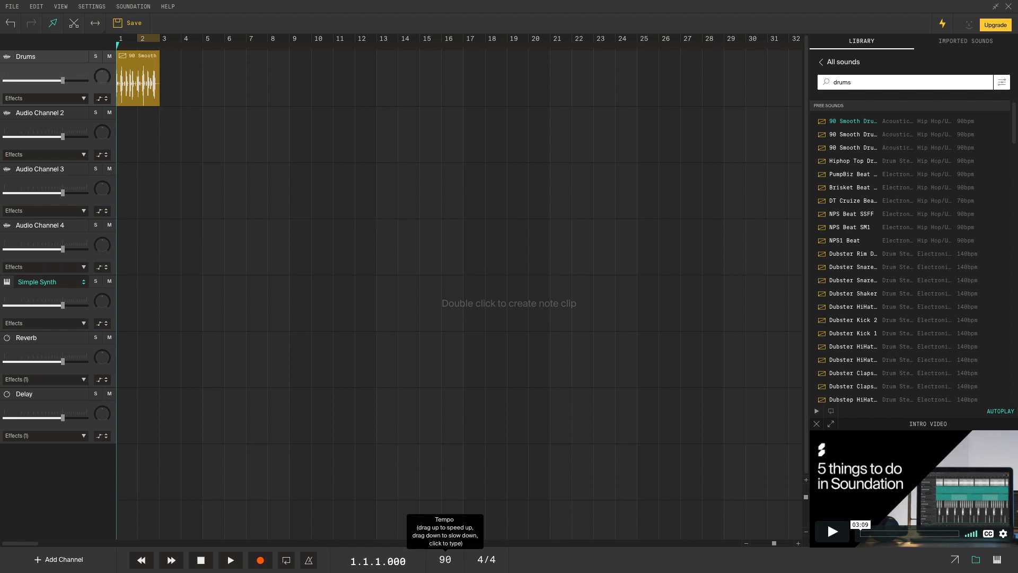
{"action": "left_click", "coordinate": [232, 566]}
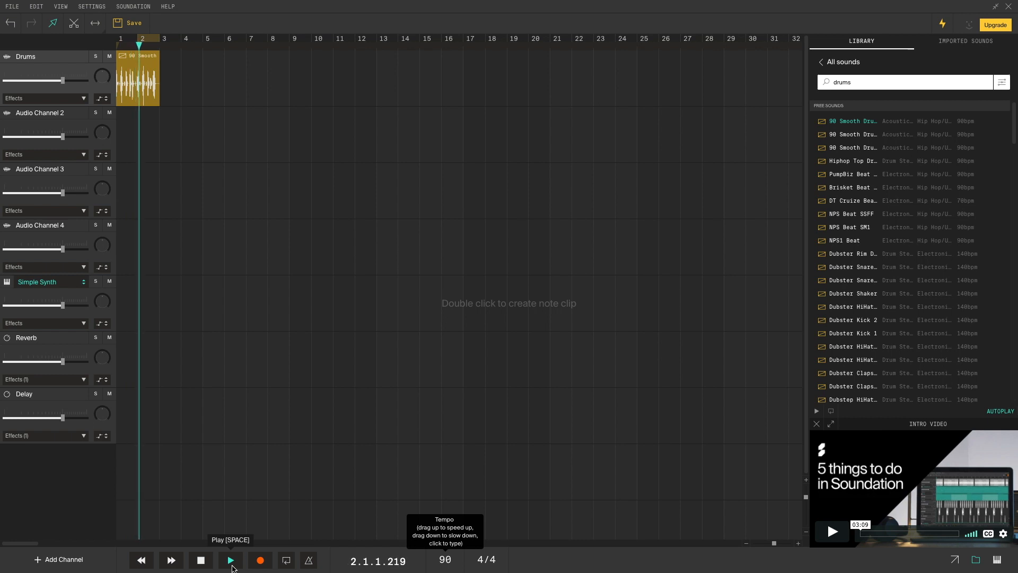
{"action": "left_click", "coordinate": [201, 562]}
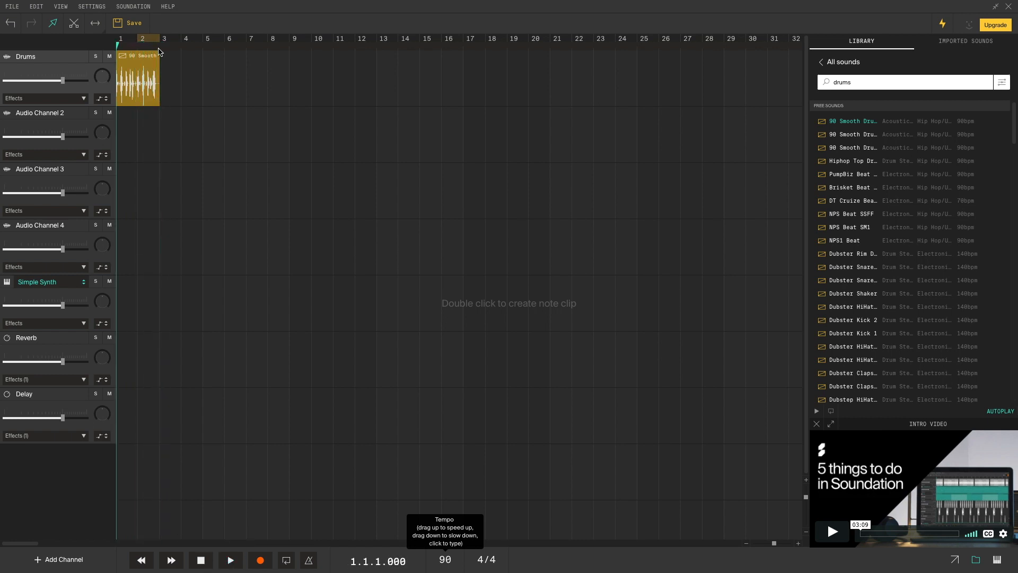
- Extend the drum loop to about bar 21 and play it back
{"action": "left_click_drag", "start_coordinate": [157, 55], "coordinate": [548, 70]}
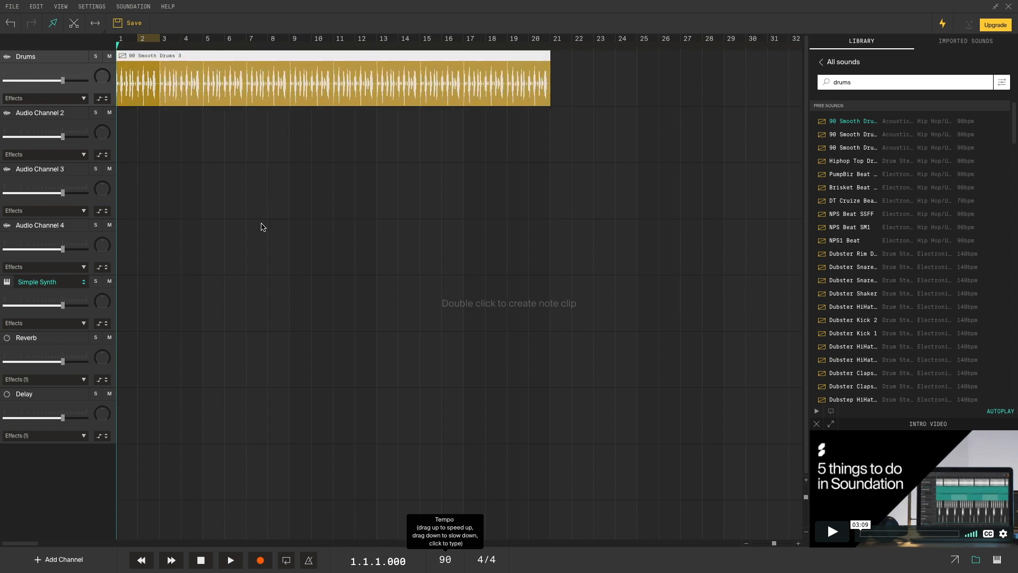
{"action": "left_click", "coordinate": [233, 564]}
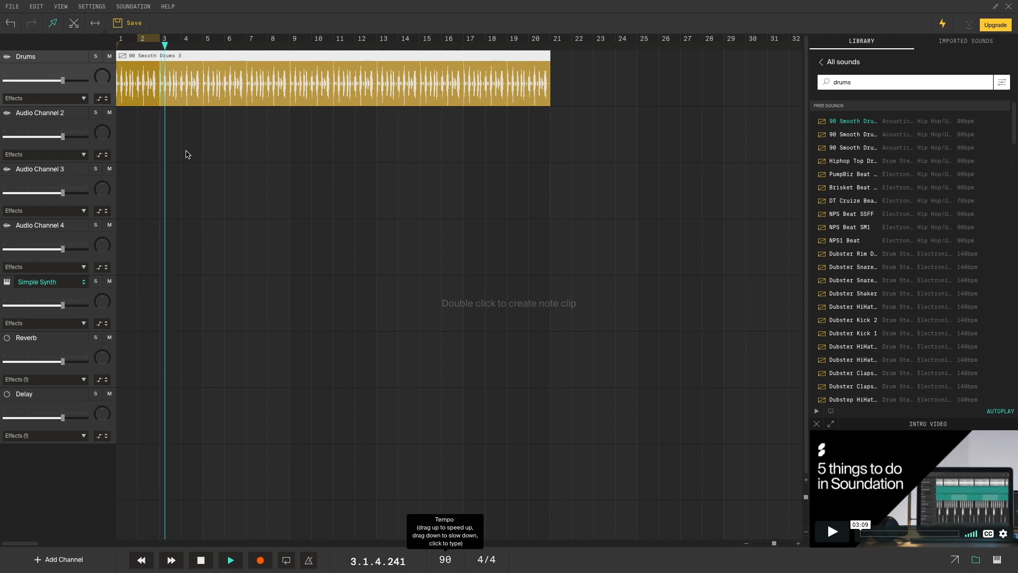
{"action": "key", "text": "space"}
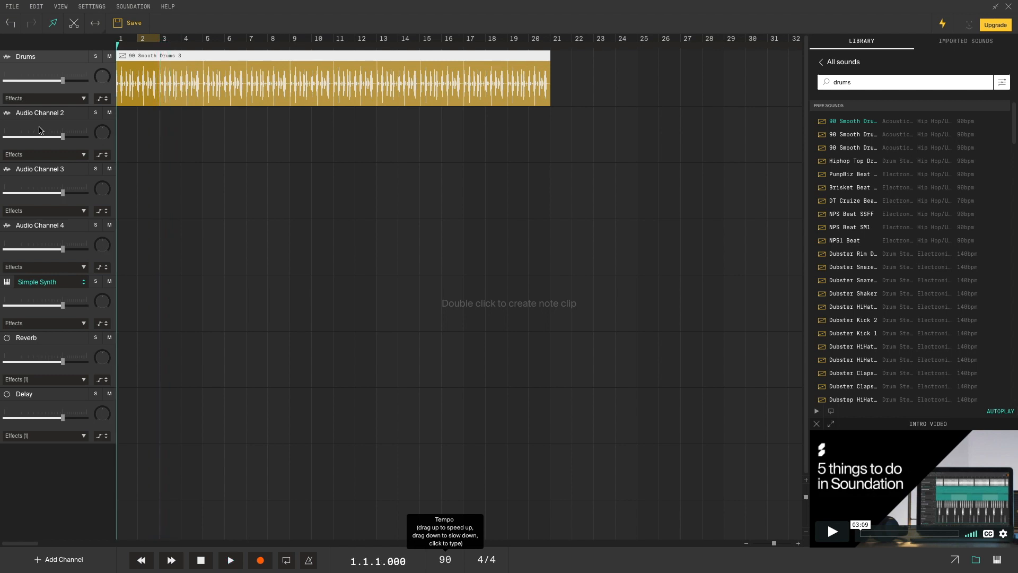
- Delete Audio Channels 2, 3 and 4
{"action": "right_click", "coordinate": [71, 122]}
{"action": "left_click", "coordinate": [103, 170]}
{"action": "right_click", "coordinate": [72, 122]}
{"action": "left_click", "coordinate": [103, 170]}
{"action": "right_click", "coordinate": [72, 122]}
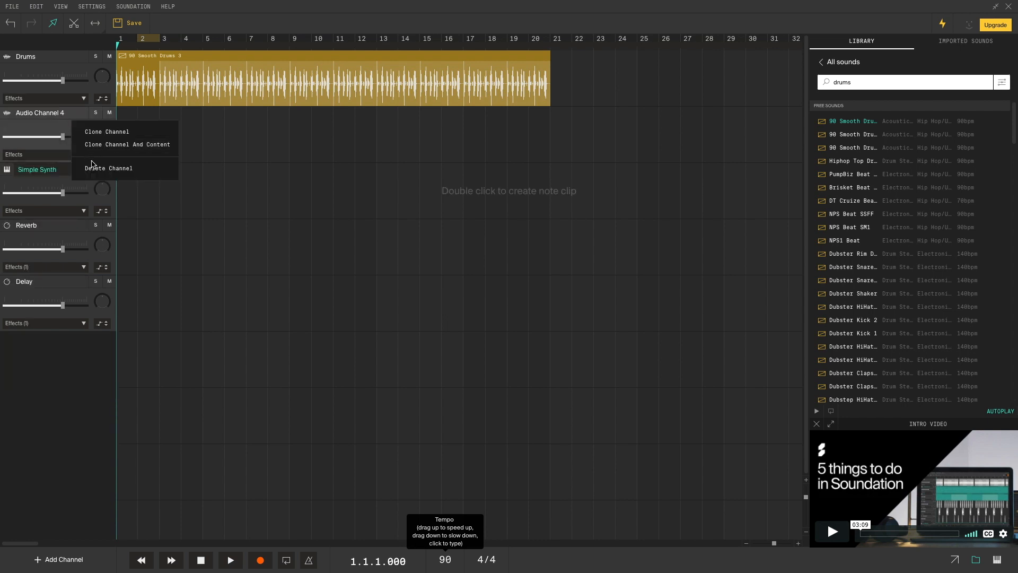
{"action": "left_click", "coordinate": [93, 168]}
- Delete the Simple Synth, Reverb and Delay channels, leaving only Drums
{"action": "right_click", "coordinate": [71, 123]}
{"action": "left_click", "coordinate": [82, 169]}
{"action": "right_click", "coordinate": [73, 125]}
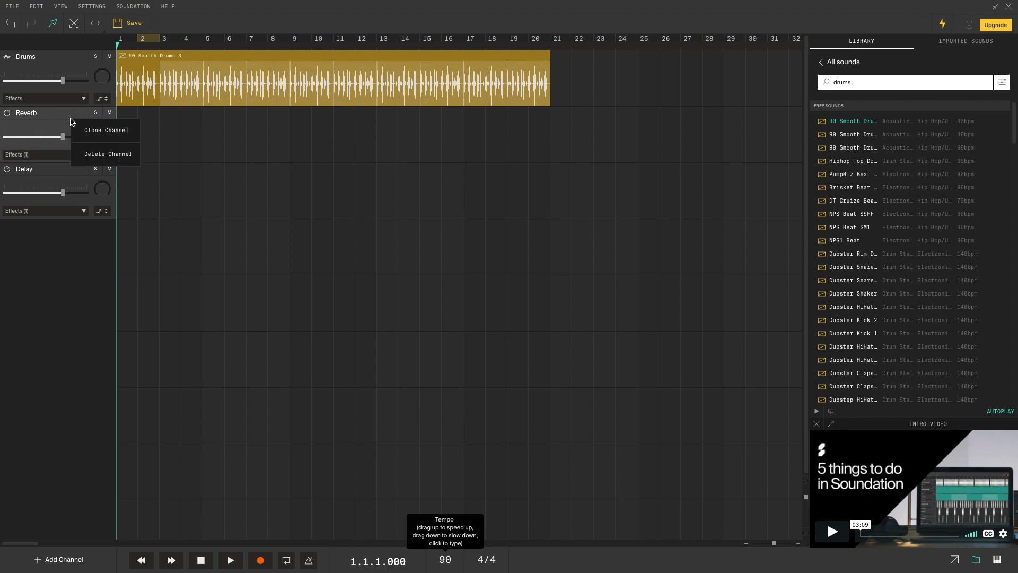
{"action": "left_click", "coordinate": [87, 158]}
{"action": "right_click", "coordinate": [69, 124]}
{"action": "left_click", "coordinate": [90, 159]}
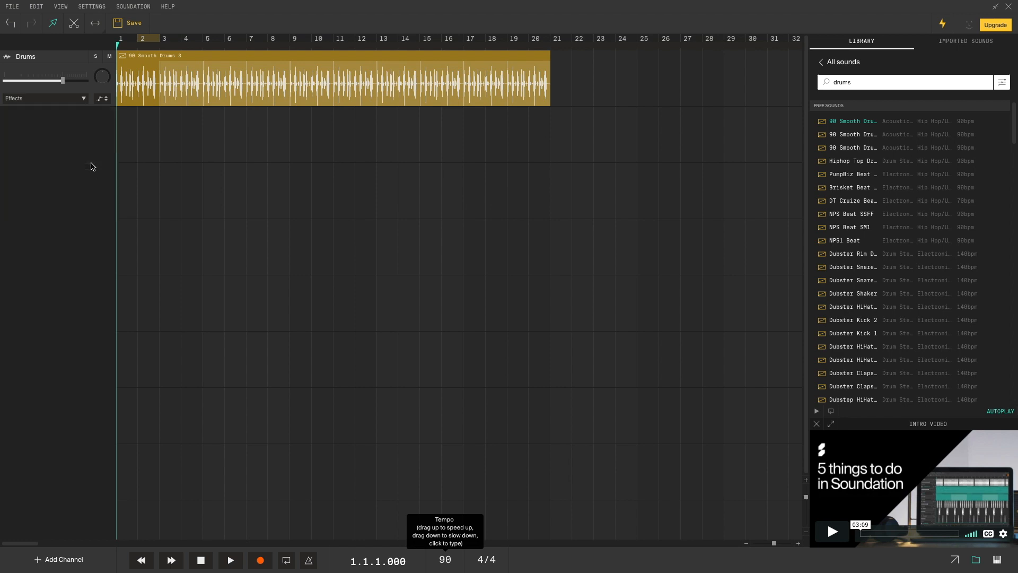
{"action": "left_click", "coordinate": [40, 560]}
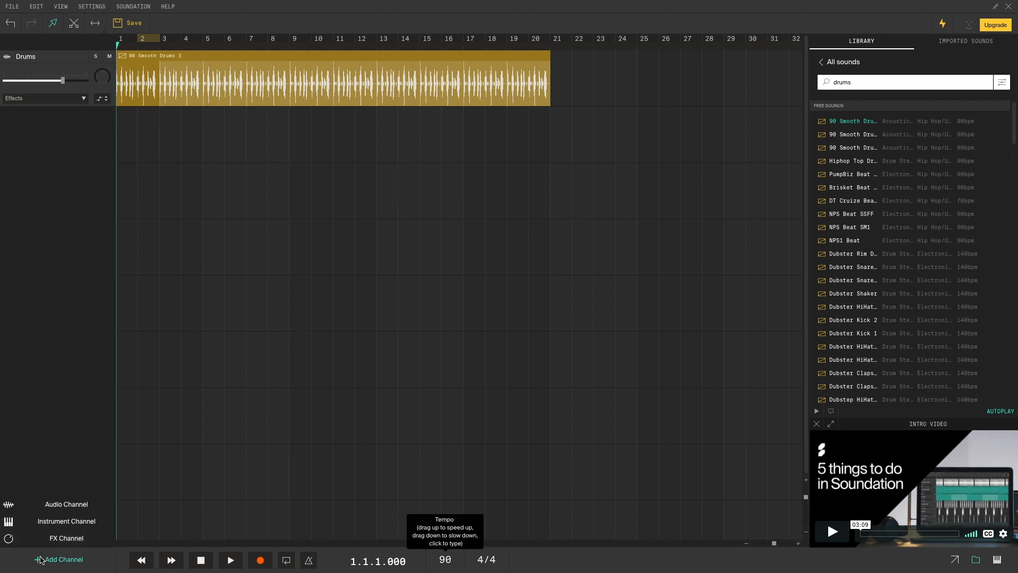
- Add an instrument channel set to FM Synth with the Vibe preset
{"action": "left_click", "coordinate": [55, 526]}
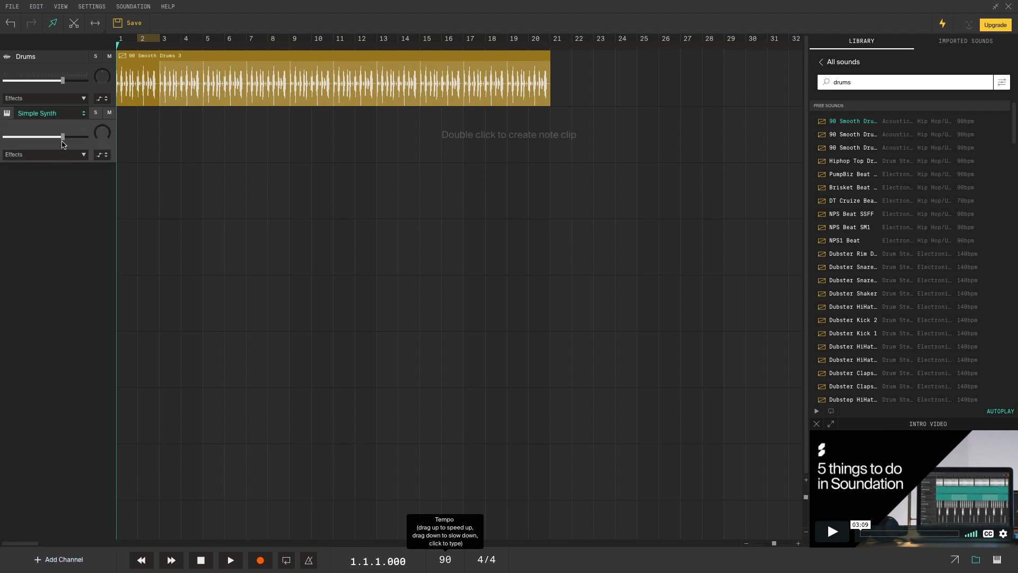
{"action": "left_click", "coordinate": [66, 112]}
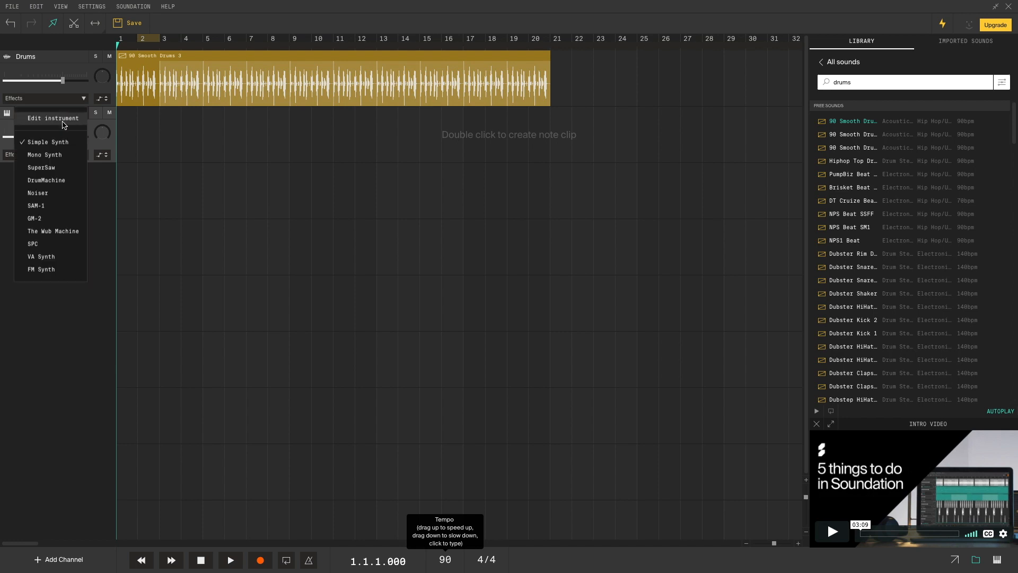
{"action": "left_click", "coordinate": [72, 270]}
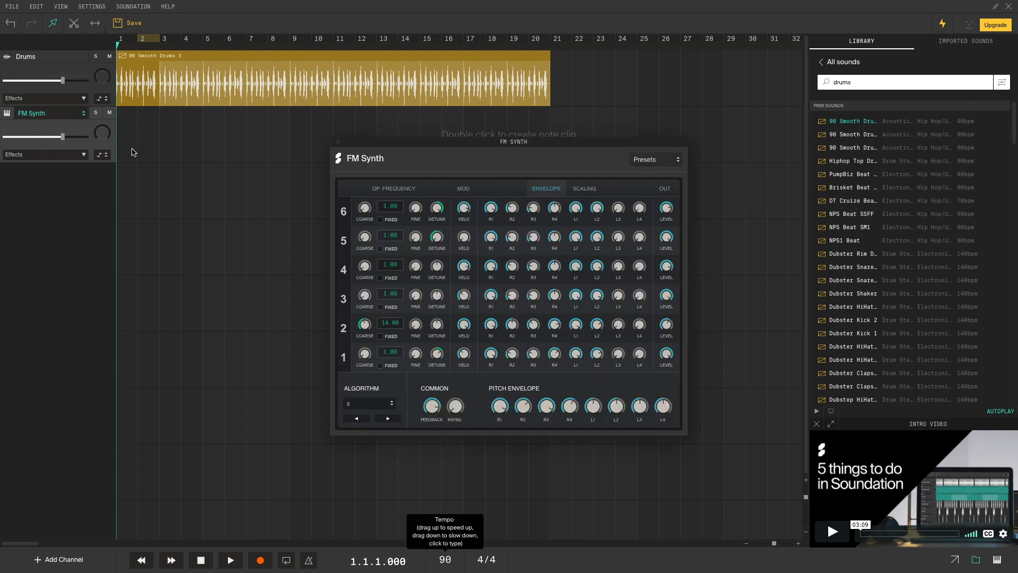
{"action": "left_click", "coordinate": [677, 161]}
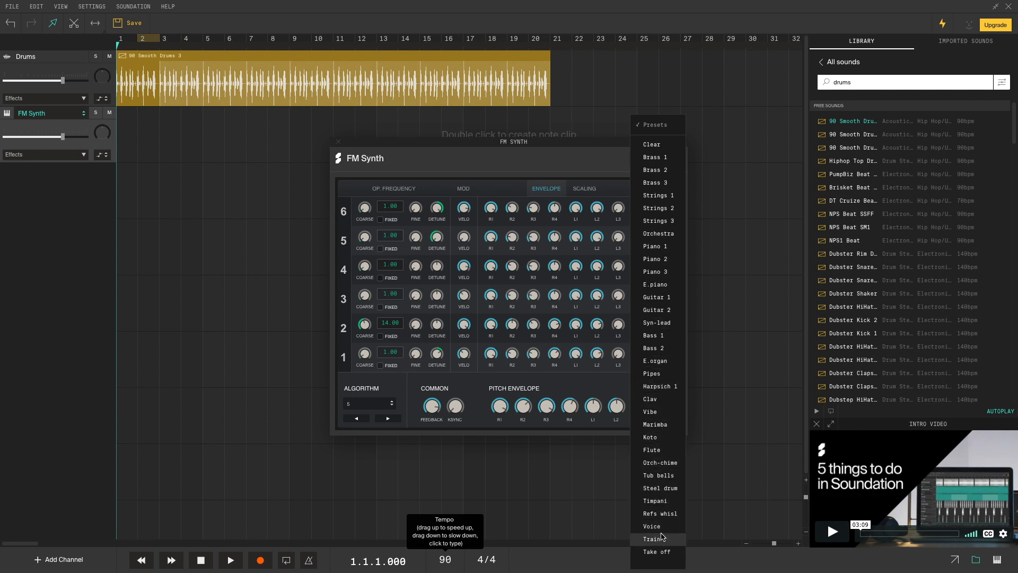
{"action": "left_click", "coordinate": [661, 411]}
{"action": "left_click_drag", "start_coordinate": [501, 151], "coordinate": [271, 114]}
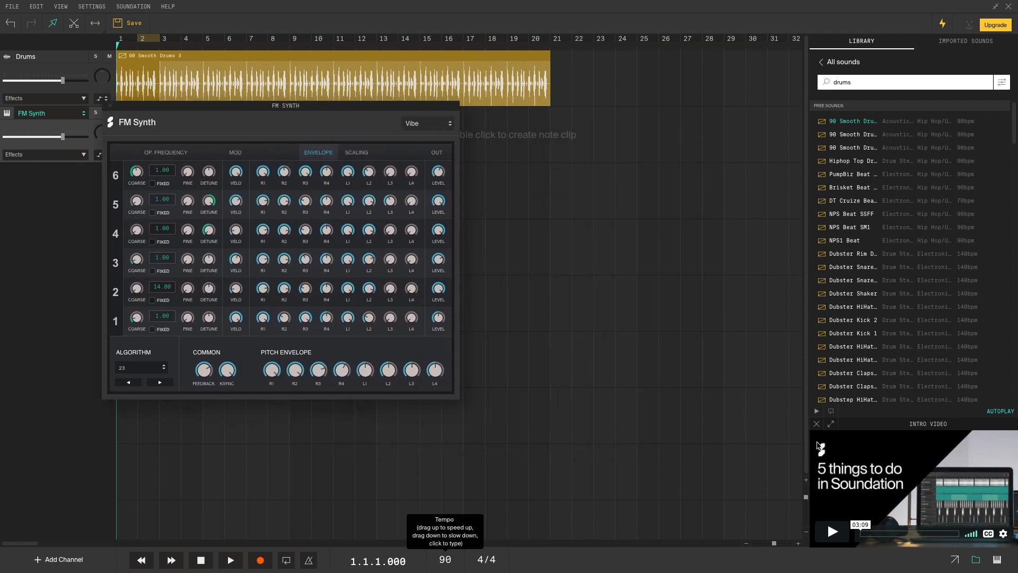
- Play test notes of the Vibe sound on the virtual keyboard, then close the FM Synth editor
{"action": "left_click", "coordinate": [998, 560]}
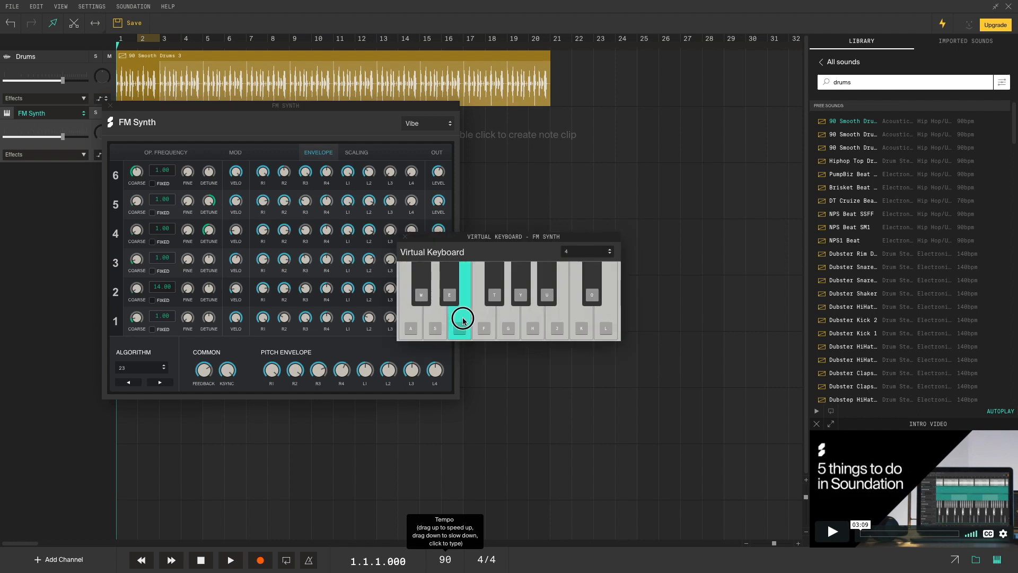
{"action": "left_click", "coordinate": [521, 293]}
{"action": "left_click", "coordinate": [597, 320]}
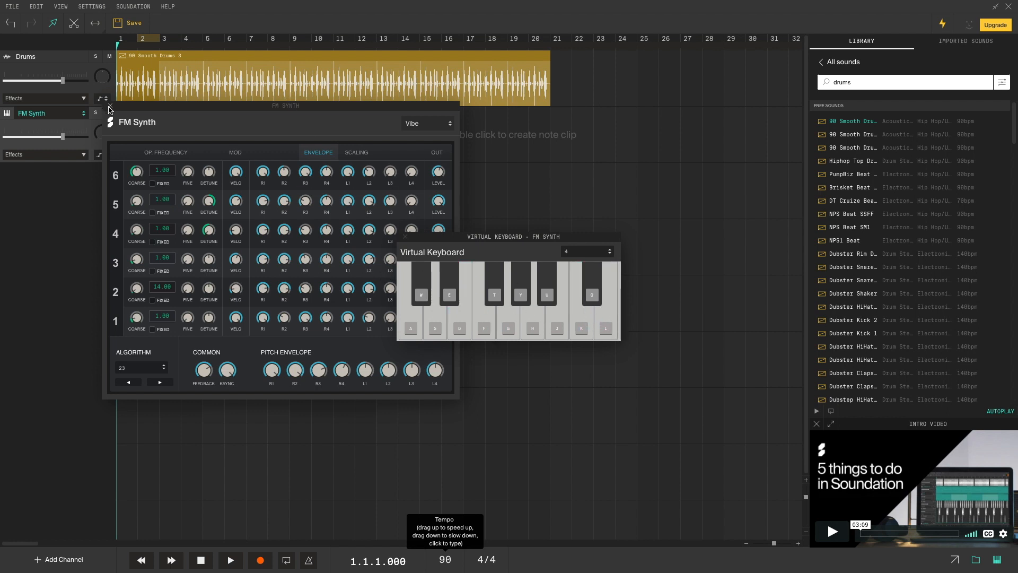
{"action": "left_click_drag", "start_coordinate": [135, 110], "coordinate": [311, 148]}
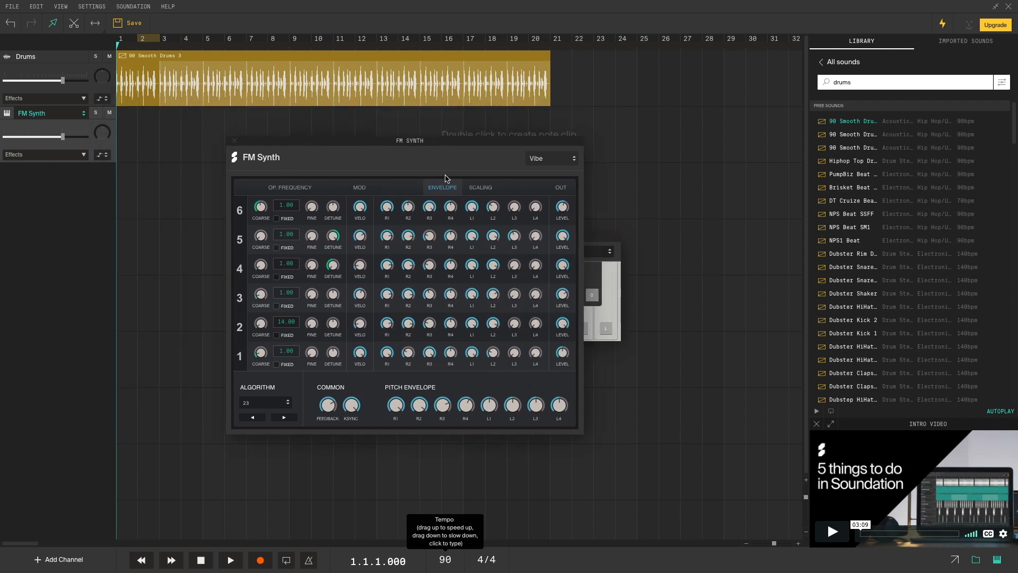
{"action": "left_click_drag", "start_coordinate": [418, 146], "coordinate": [320, 161]}
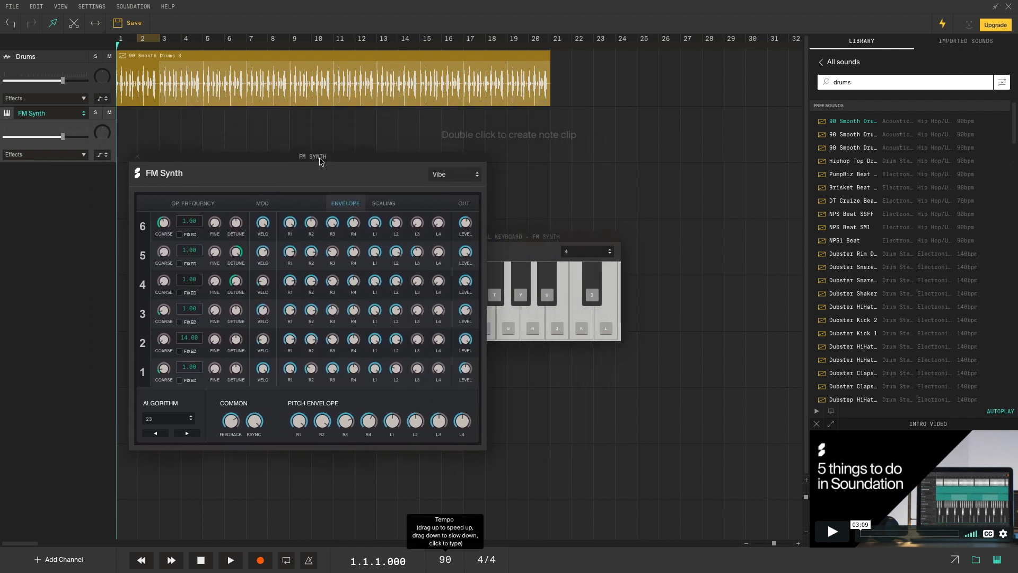
{"action": "left_click", "coordinate": [138, 158]}
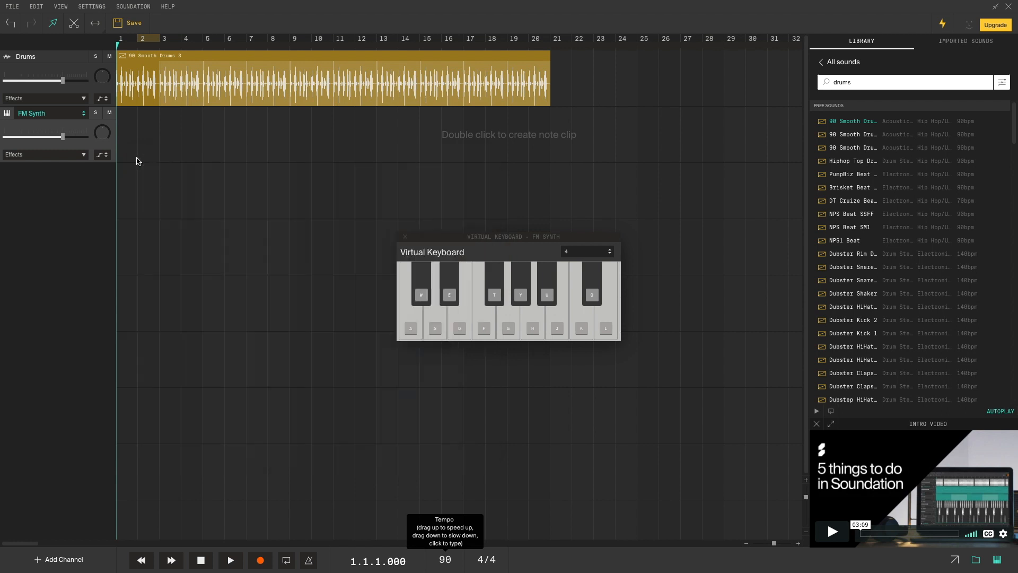
- Play chord notes with the D, Y and T keys, then zoom the timeline into the first bars
{"action": "left_click_drag", "start_coordinate": [509, 234], "coordinate": [412, 190]}
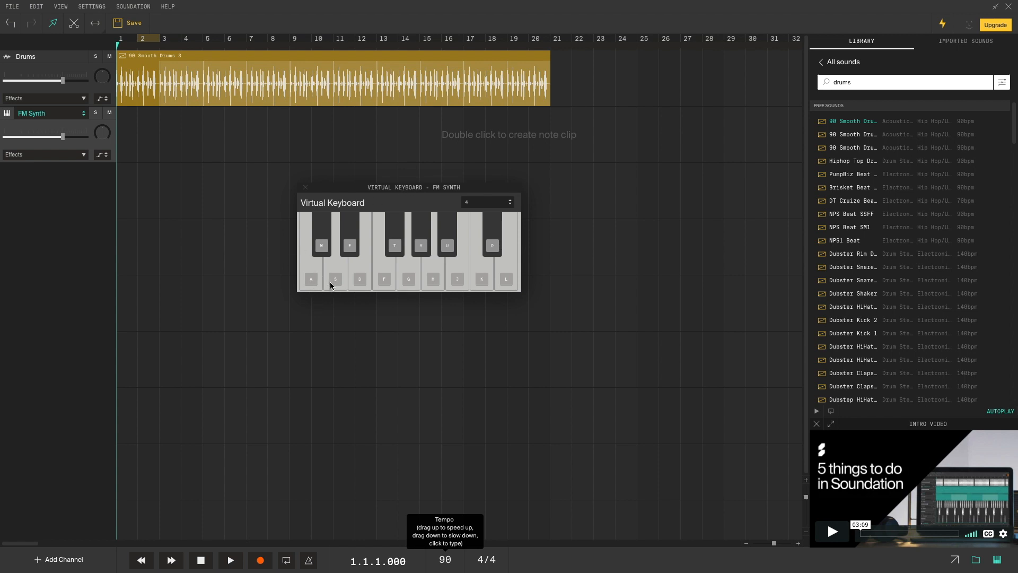
{"action": "key", "text": "d"}
{"action": "key", "text": "y"}
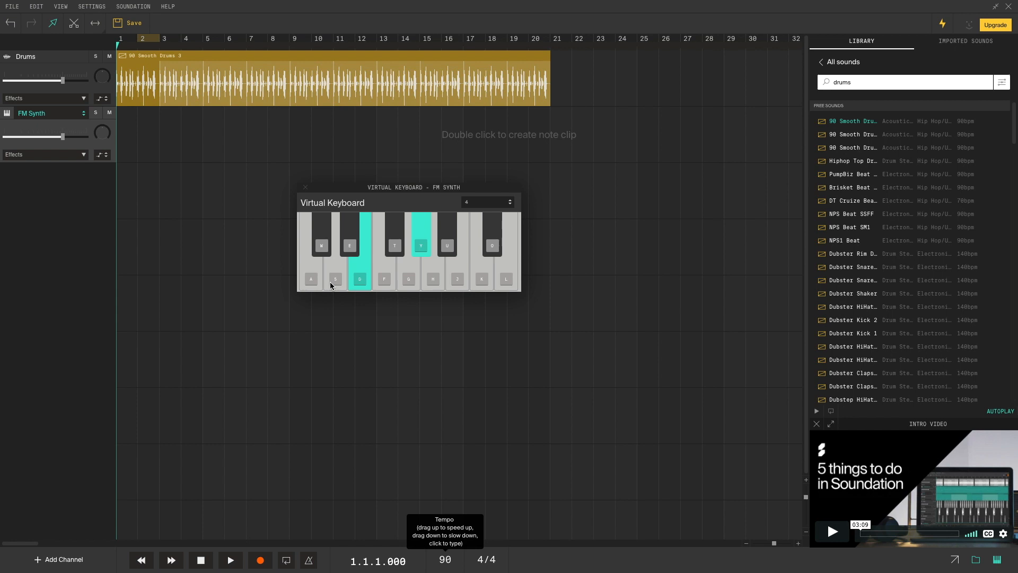
{"action": "key", "text": "y"}
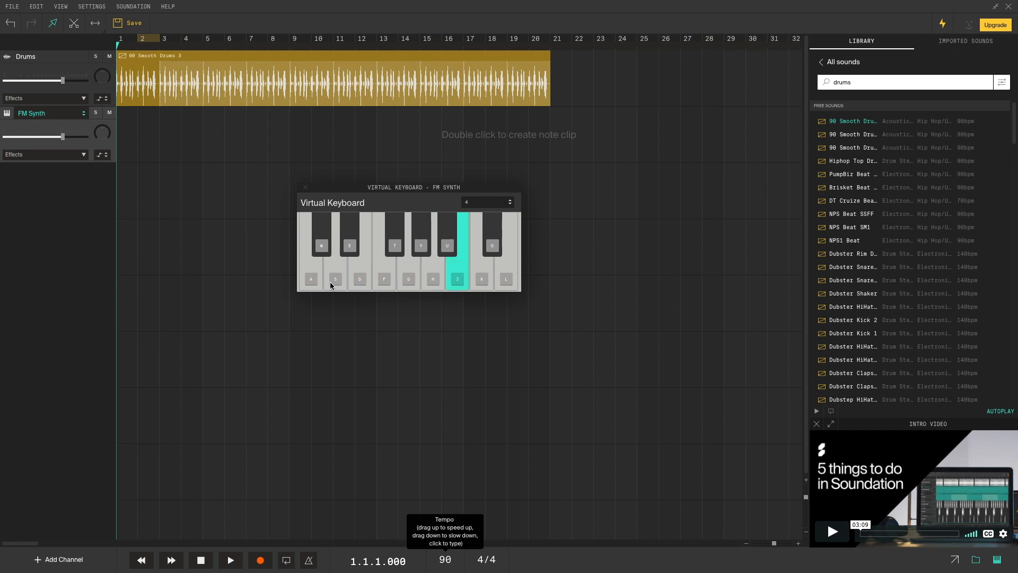
{"action": "key", "text": "t"}
{"action": "key", "text": "d"}
{"action": "key", "text": "y"}
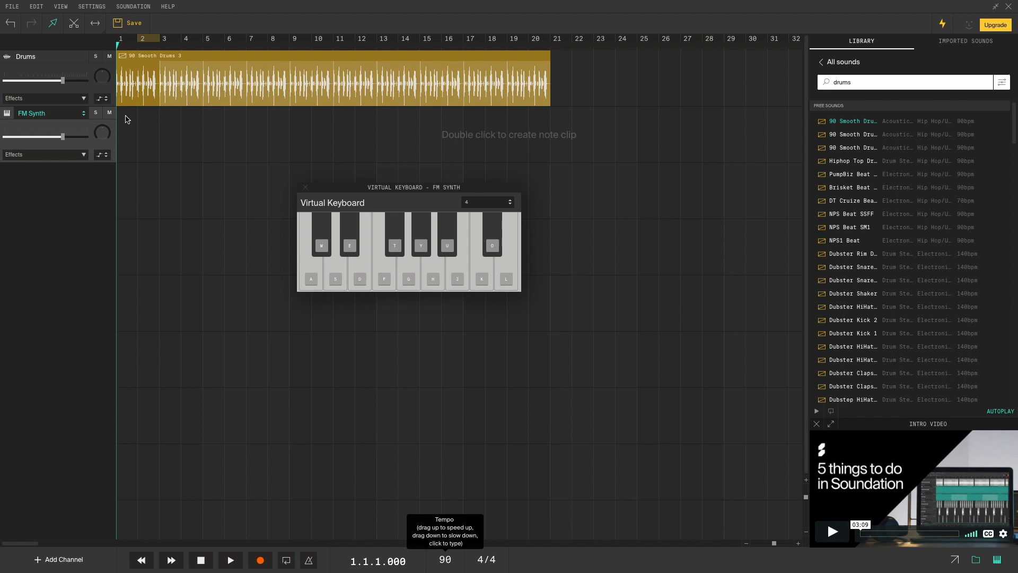
{"action": "left_click_drag", "start_coordinate": [775, 544], "coordinate": [780, 547]}
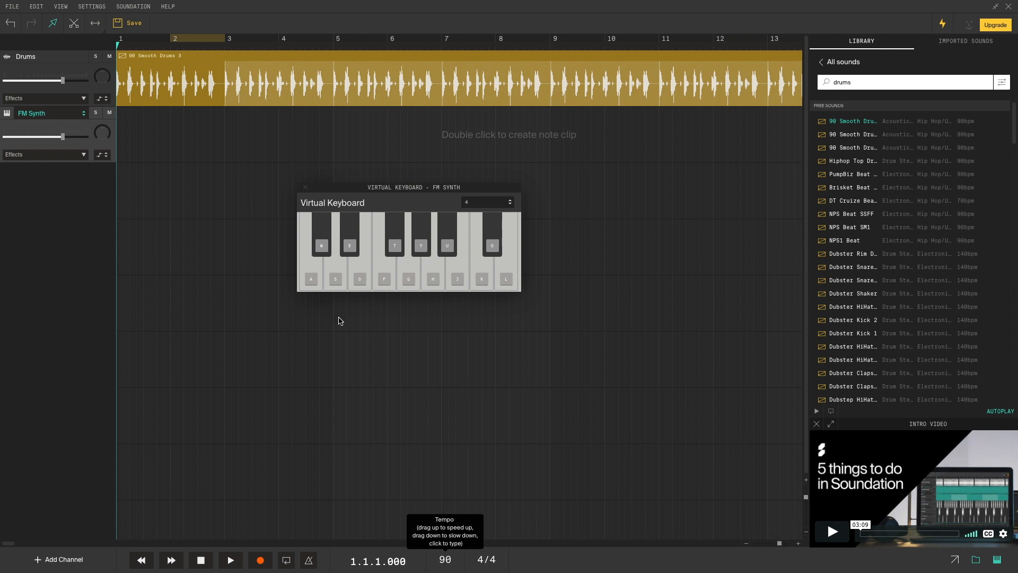
- Close the virtual keyboard and play the drums from the start, then stop
{"action": "left_click", "coordinate": [228, 560]}
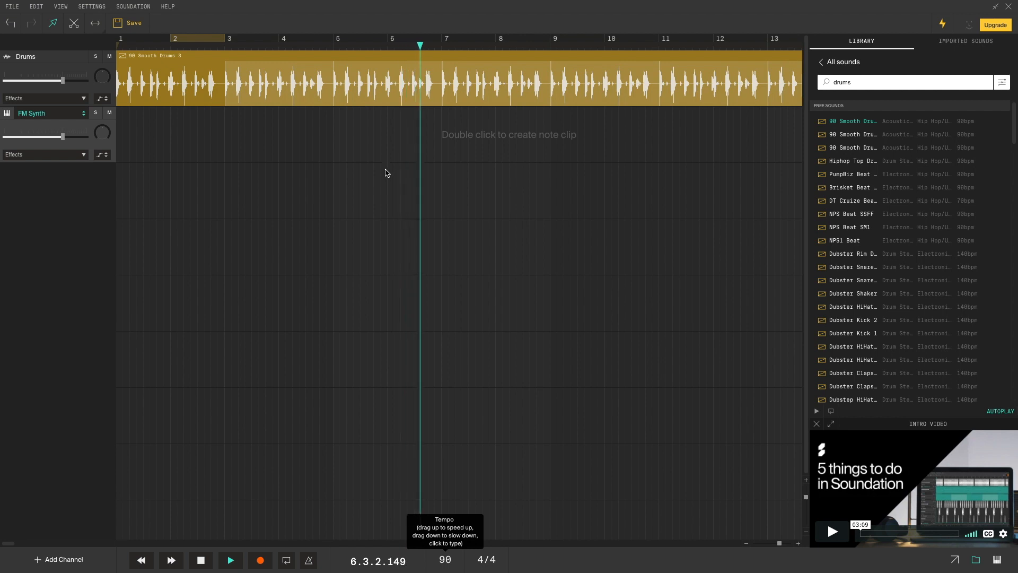
{"action": "key", "text": "space"}
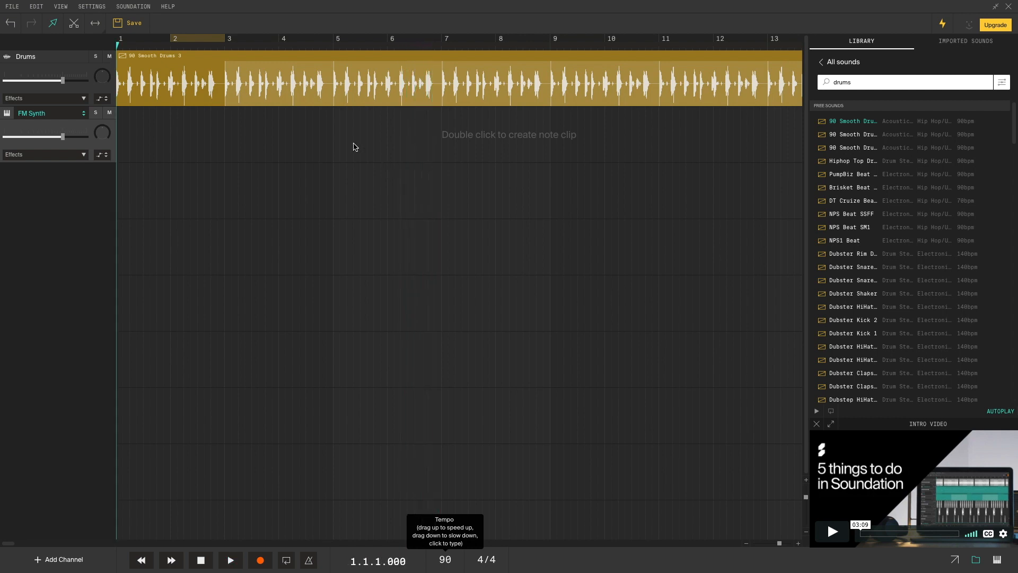
- Create an FM Synth note clip from bar 3 to bar 7 and enlarge its note editor
{"action": "double_click", "coordinate": [228, 128]}
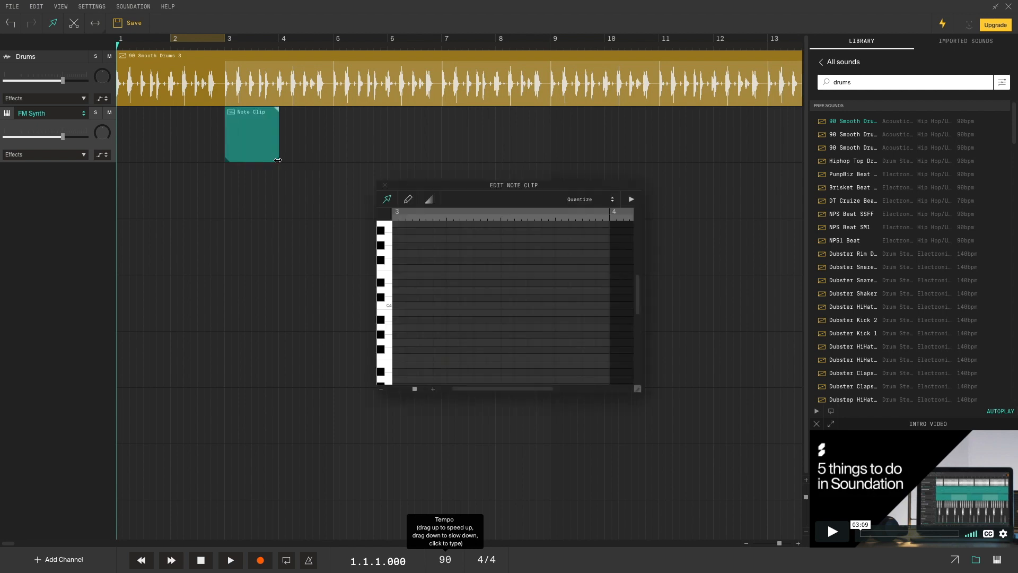
{"action": "left_click_drag", "start_coordinate": [279, 160], "coordinate": [442, 160]}
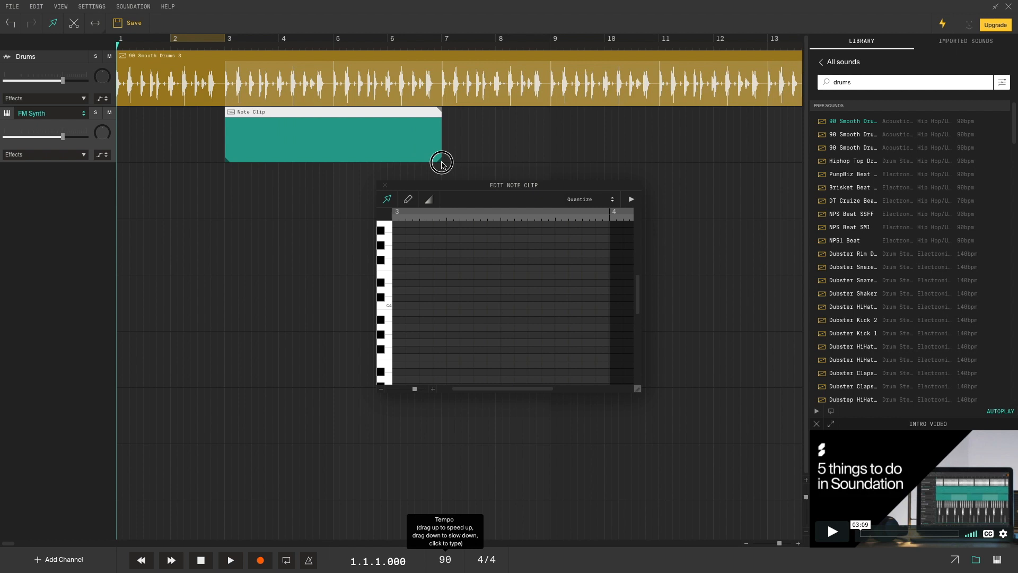
{"action": "left_click_drag", "start_coordinate": [503, 189], "coordinate": [256, 105]}
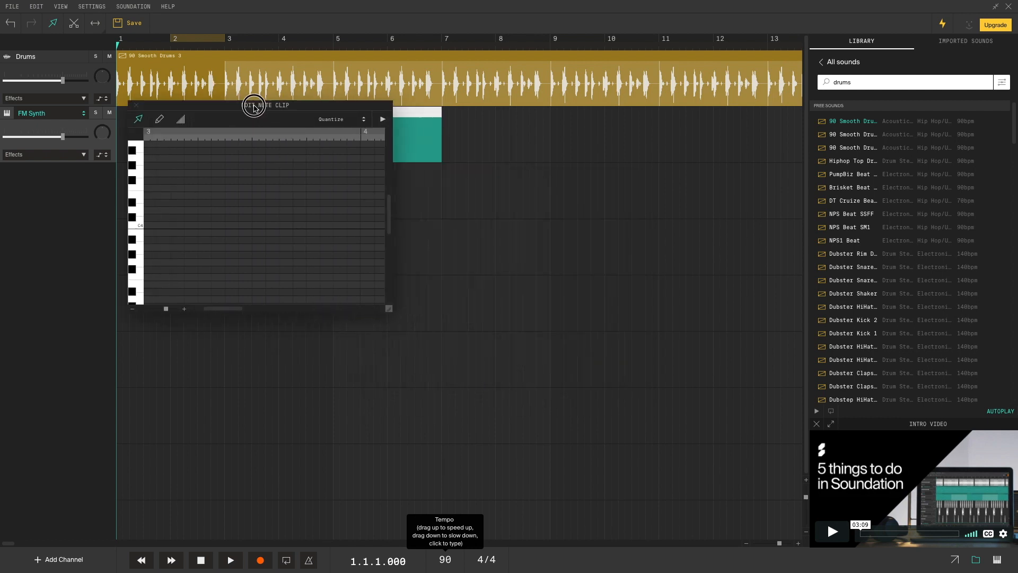
{"action": "left_click_drag", "start_coordinate": [389, 310], "coordinate": [725, 421]}
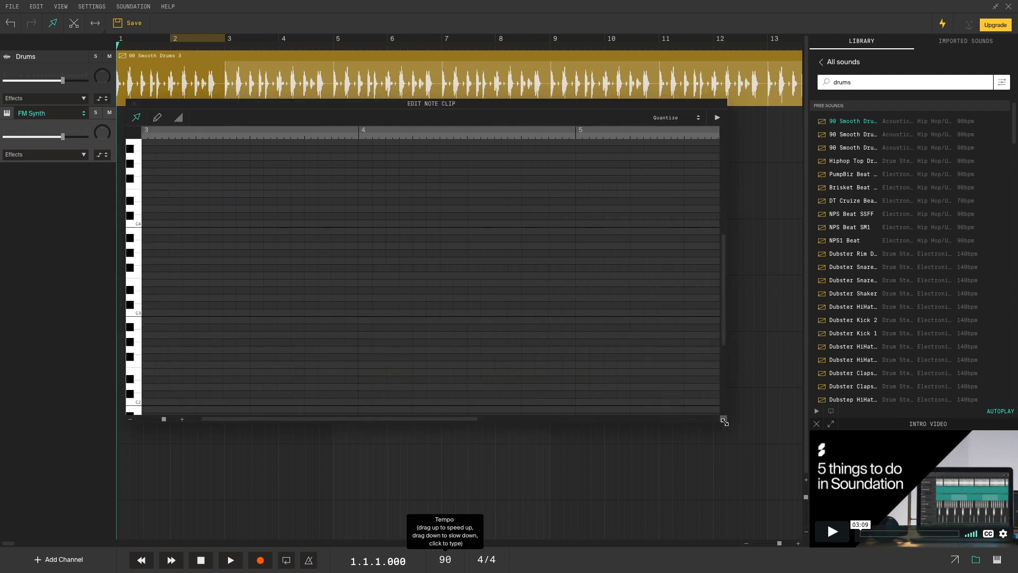
- Bring up the FM Synth virtual keyboard, move it lower, and audition two notes
{"action": "left_click", "coordinate": [997, 559]}
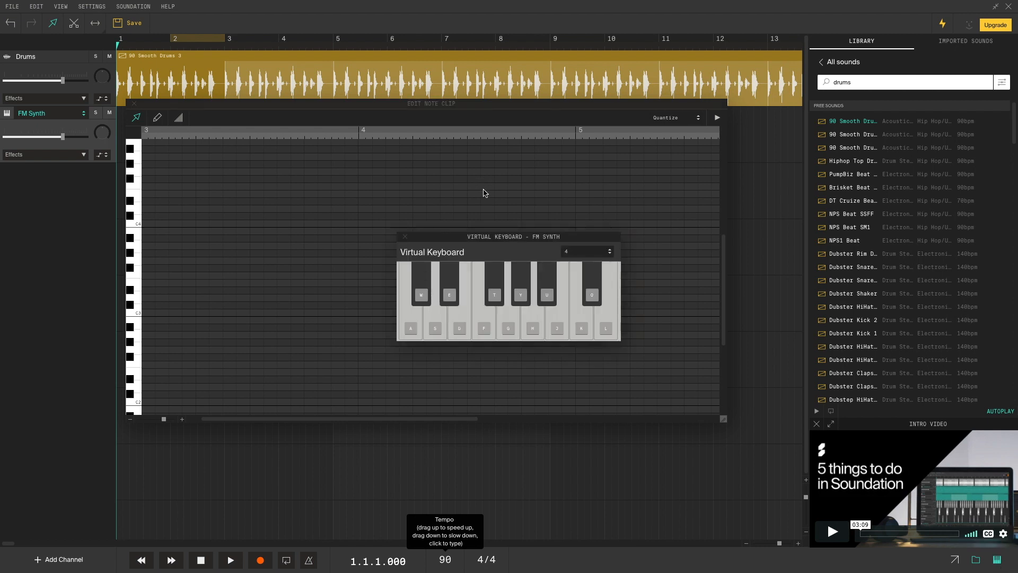
{"action": "left_click_drag", "start_coordinate": [510, 241], "coordinate": [482, 306]}
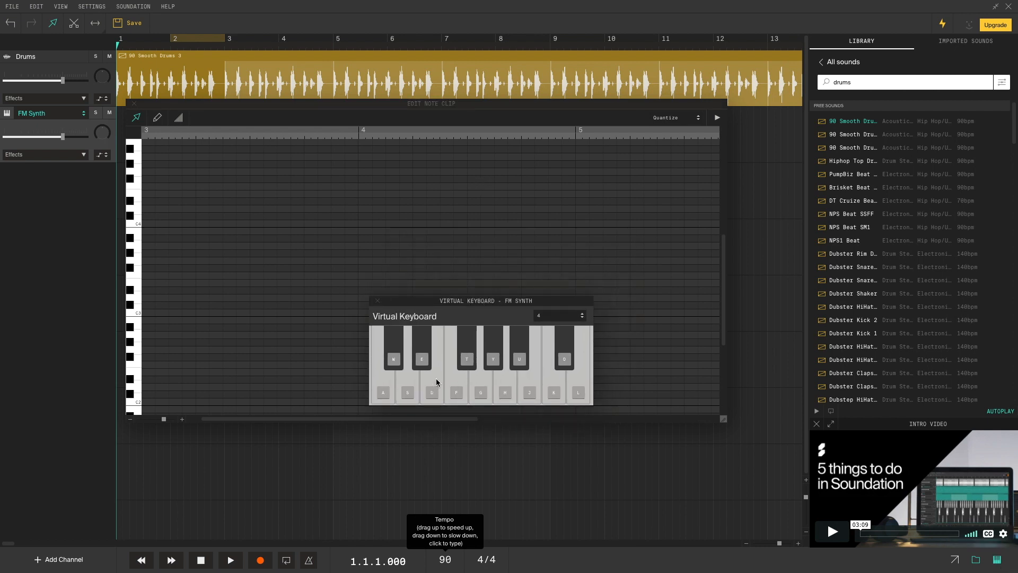
{"action": "left_click", "coordinate": [494, 356]}
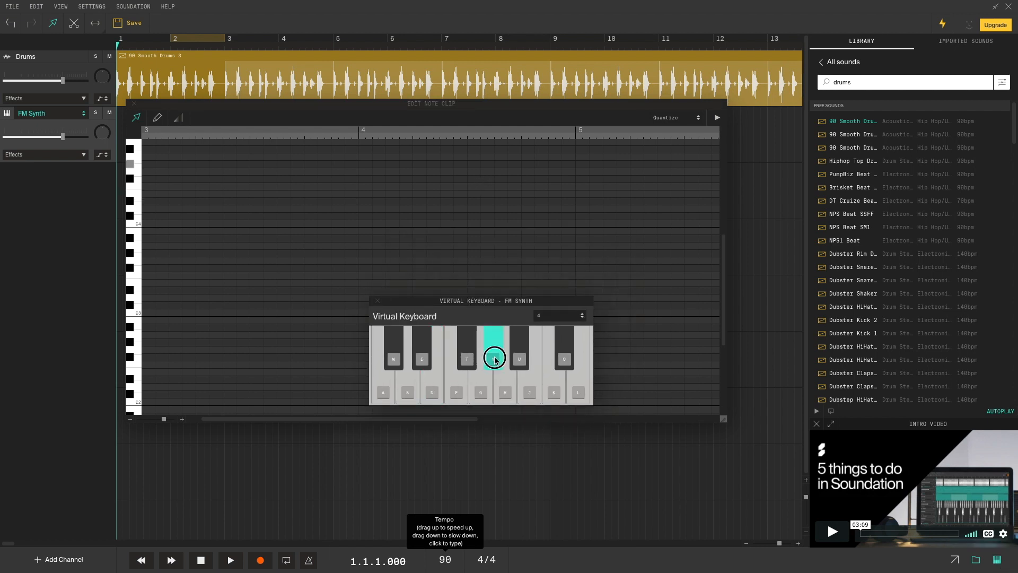
{"action": "left_click", "coordinate": [527, 379]}
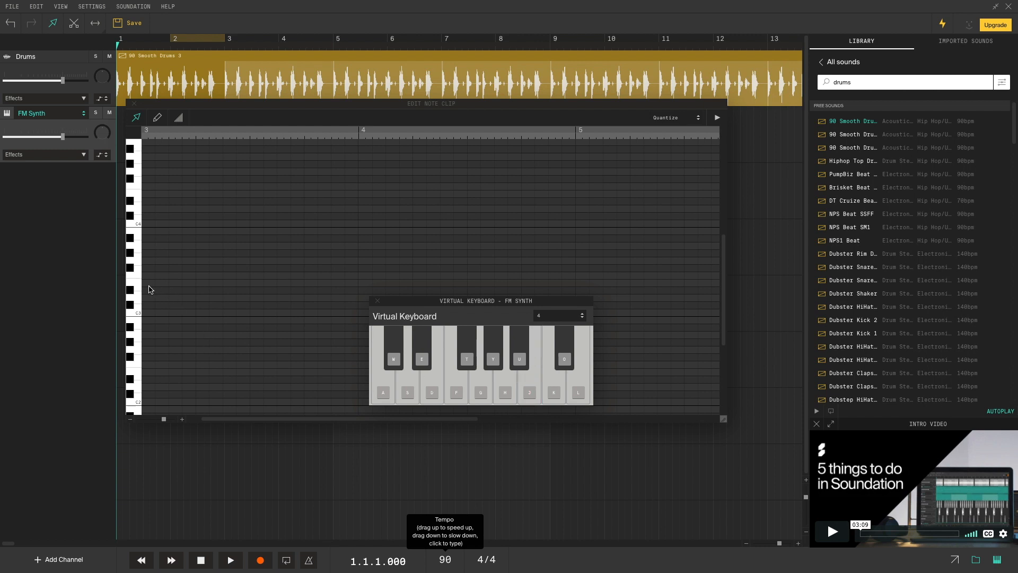
- Place a three-note chord at bar 3 and stretch it to fill the bar
{"action": "double_click", "coordinate": [149, 198]}
{"action": "scroll", "coordinate": [219, 226], "scroll_direction": "up", "scroll_amount": 2}
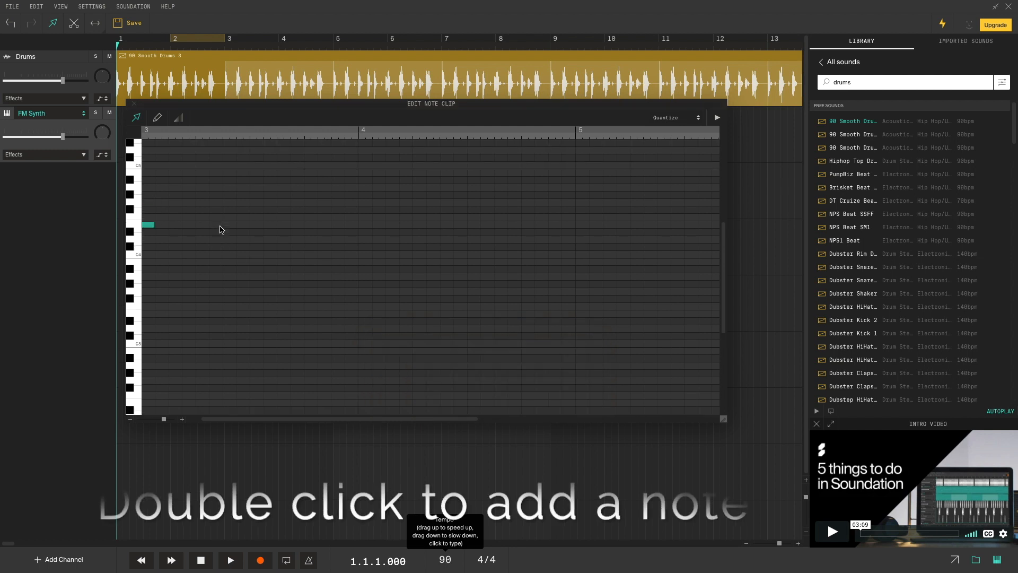
{"action": "double_click", "coordinate": [148, 194]}
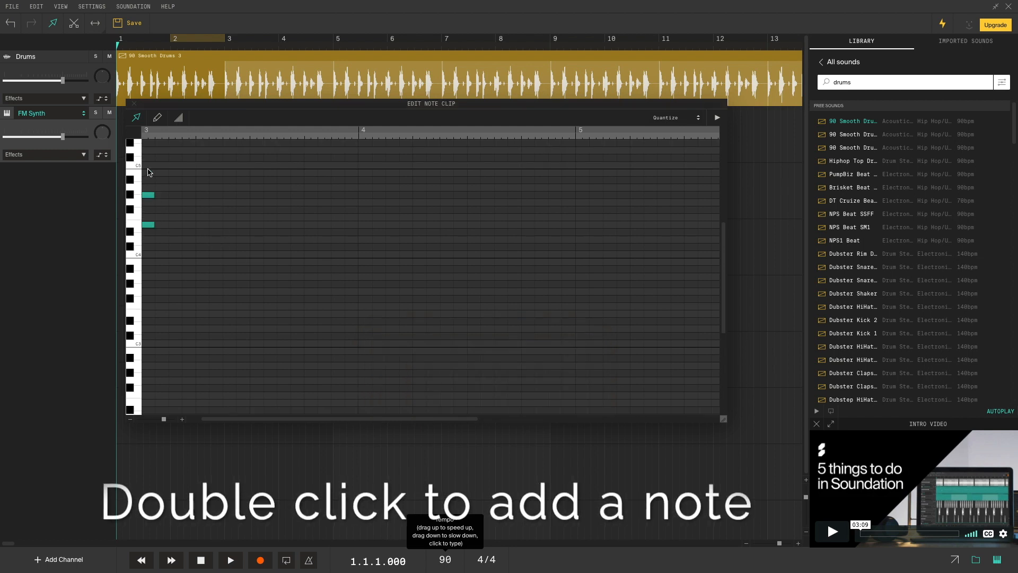
{"action": "double_click", "coordinate": [149, 173]}
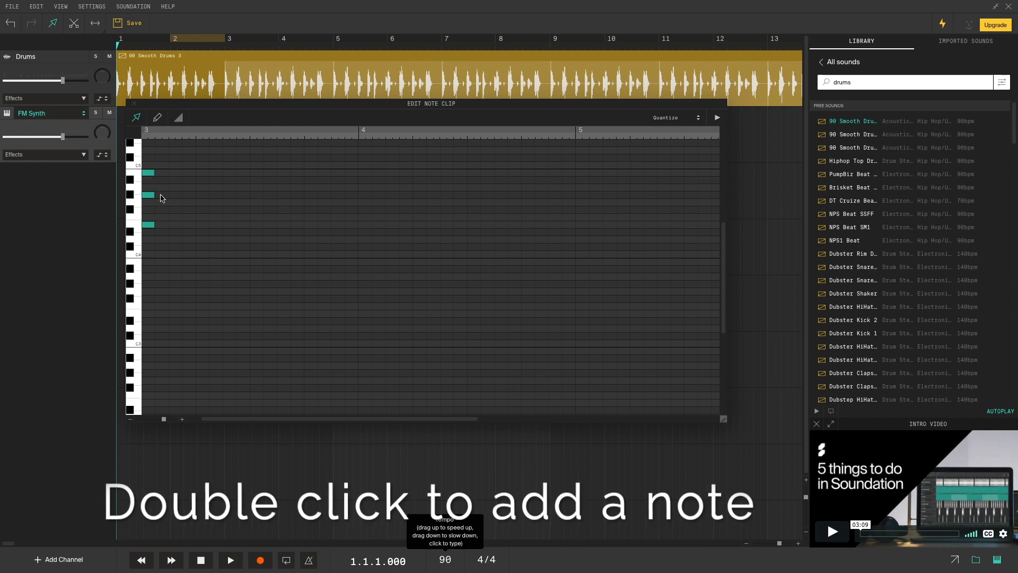
{"action": "left_click_drag", "start_coordinate": [189, 155], "coordinate": [139, 277]}
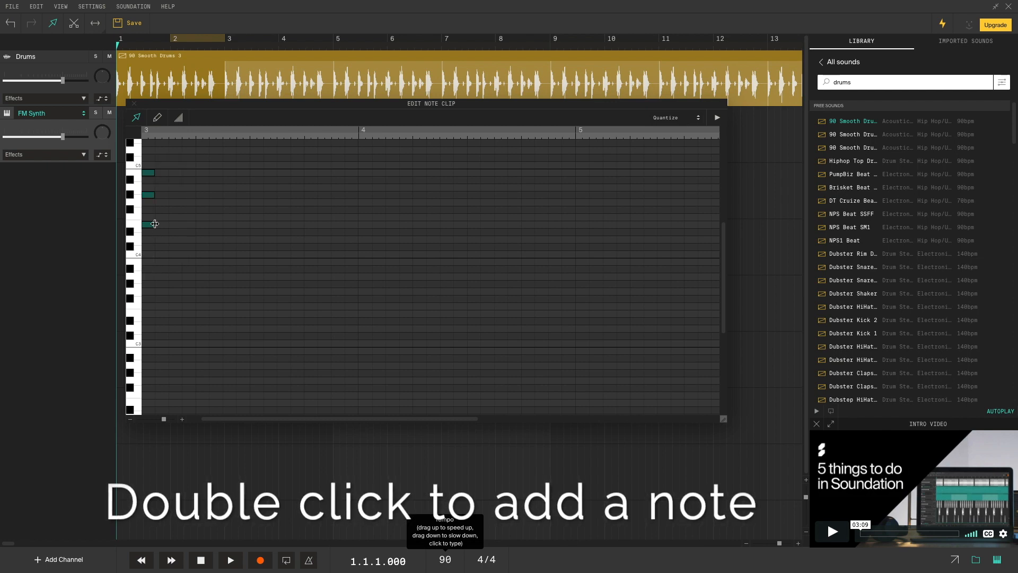
{"action": "left_click_drag", "start_coordinate": [155, 224], "coordinate": [356, 224]}
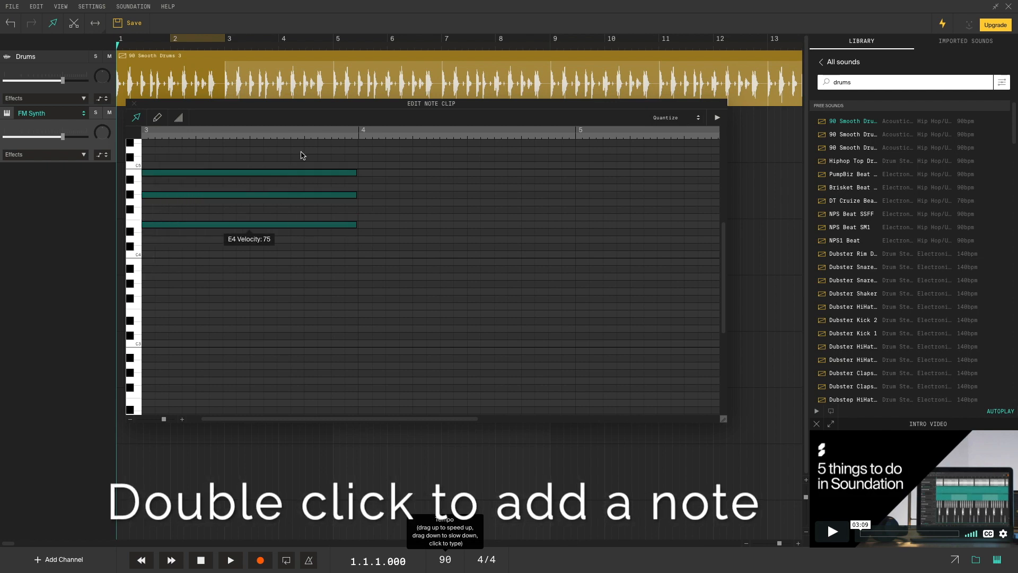
- Play the chord against the drums from just before bar 3, then select its notes
{"action": "key", "text": "space"}
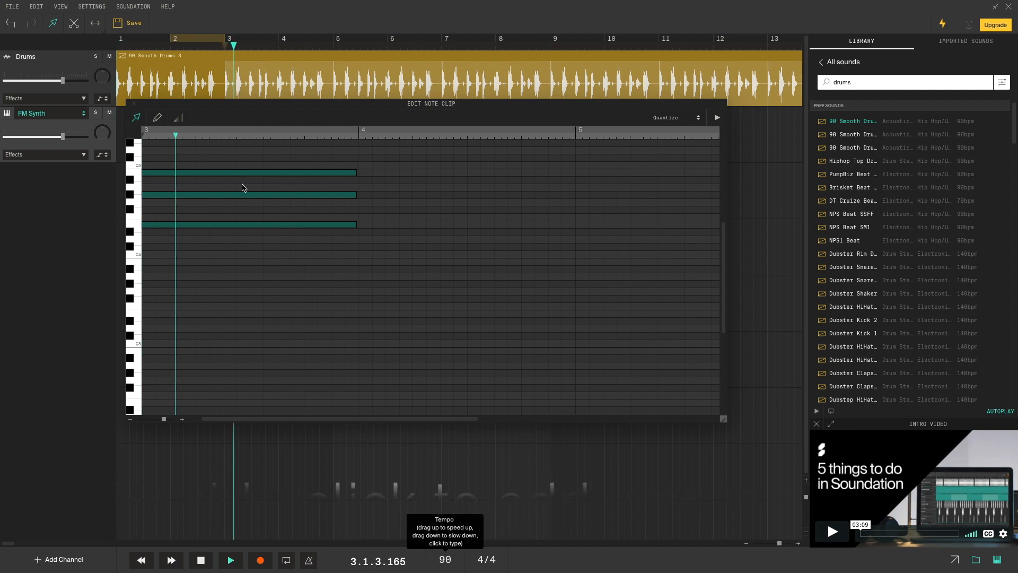
{"action": "key", "text": "space"}
{"action": "left_click_drag", "start_coordinate": [266, 103], "coordinate": [506, 328]}
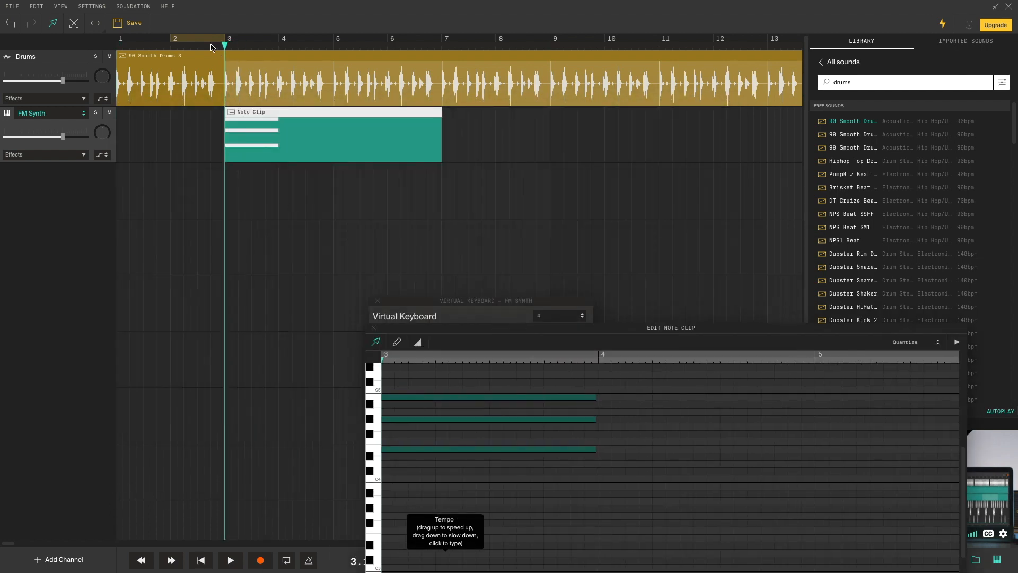
{"action": "mouse_move", "coordinate": [224, 50]}
{"action": "left_mouse_down"}
{"action": "mouse_move", "coordinate": [184, 50]}
{"action": "mouse_move", "coordinate": [211, 49]}
{"action": "left_mouse_up"}
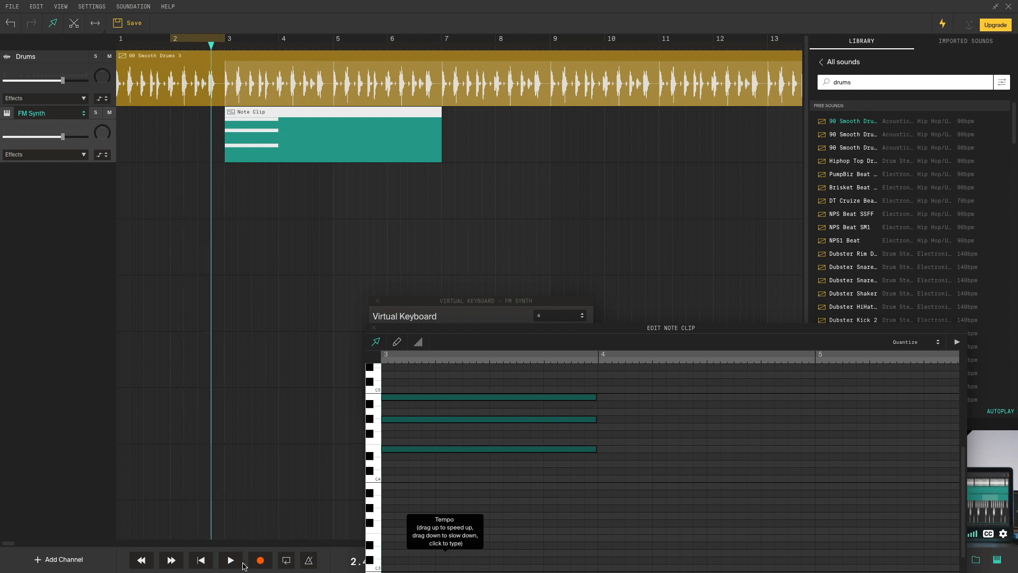
{"action": "left_click", "coordinate": [234, 562]}
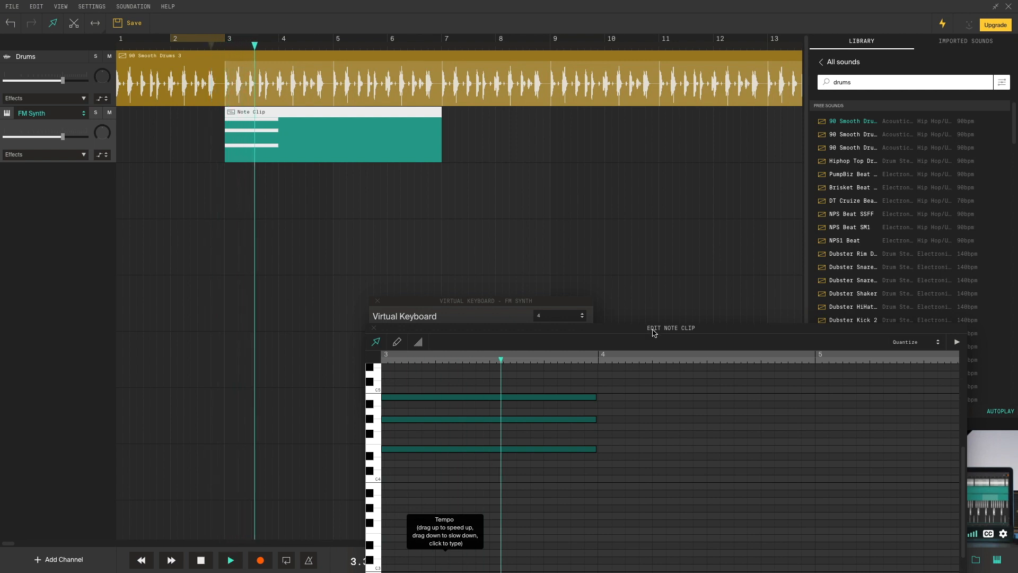
{"action": "left_click_drag", "start_coordinate": [653, 329], "coordinate": [613, 198]}
{"action": "key", "text": "space"}
{"action": "left_click_drag", "start_coordinate": [610, 371], "coordinate": [394, 281]}
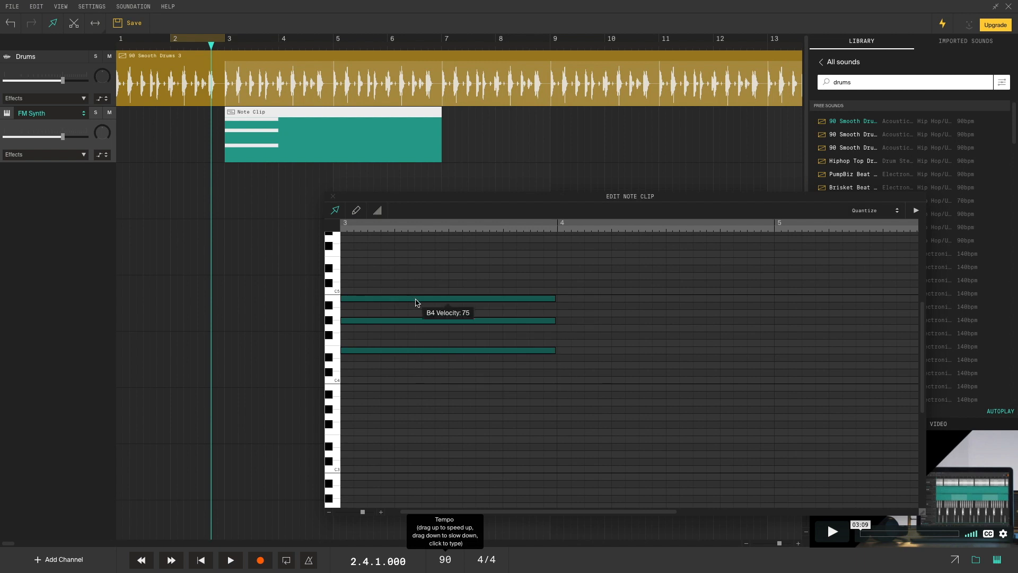
- Copy the chord into bar 4, extend its top note, and lower the E4 one semitone
{"action": "right_click", "coordinate": [415, 302]}
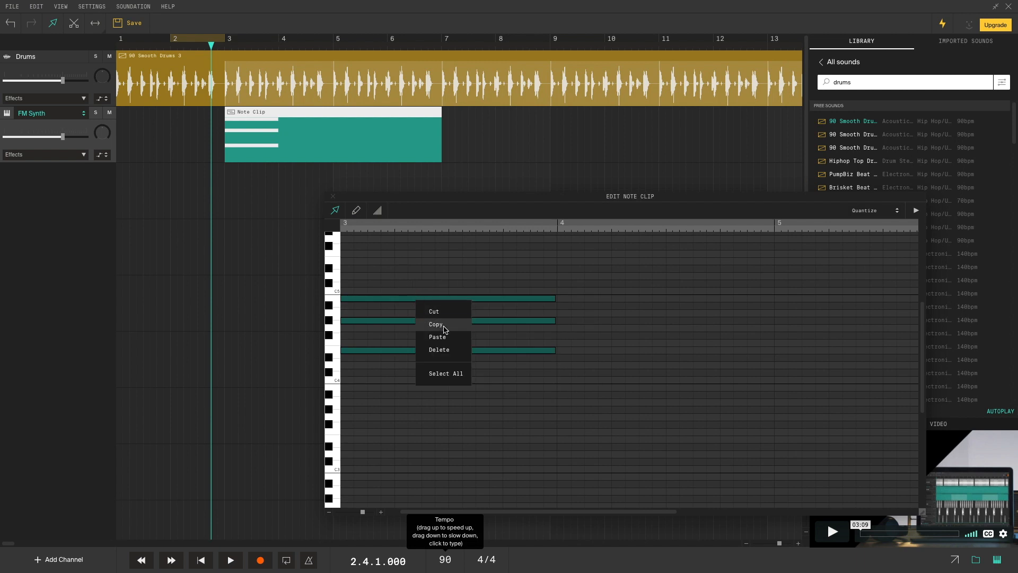
{"action": "left_click", "coordinate": [444, 329]}
{"action": "left_click", "coordinate": [557, 232]}
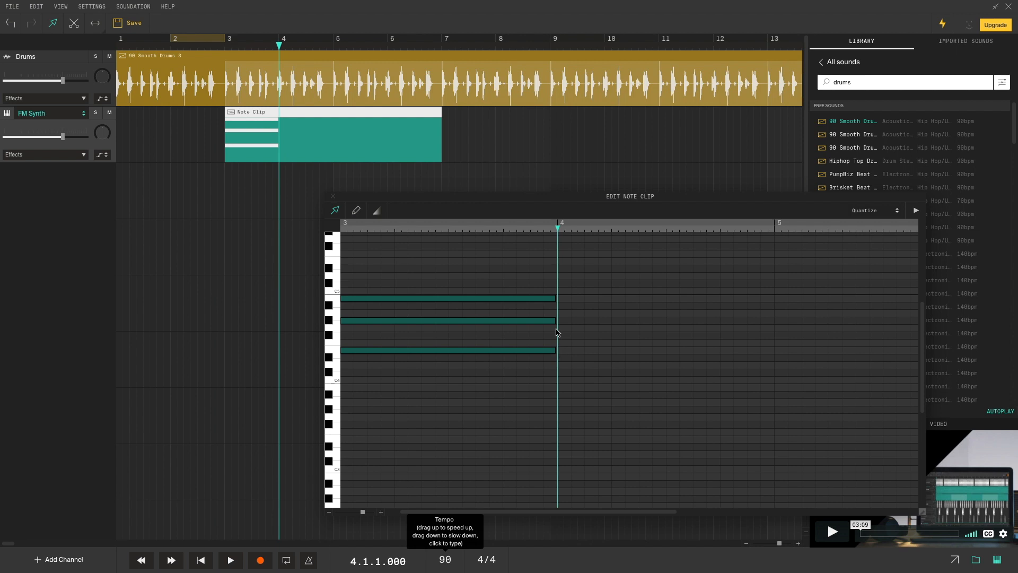
{"action": "right_click", "coordinate": [563, 299]}
{"action": "left_click", "coordinate": [576, 332]}
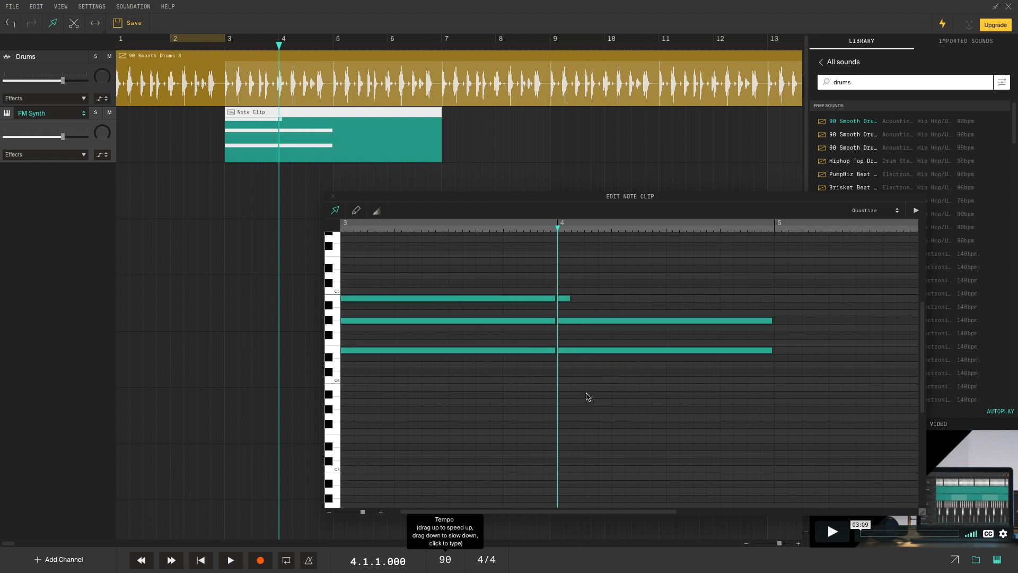
{"action": "right_click", "coordinate": [559, 255]}
{"action": "left_click", "coordinate": [579, 295]}
{"action": "left_click_drag", "start_coordinate": [567, 301], "coordinate": [772, 301]}
{"action": "left_click", "coordinate": [601, 352]}
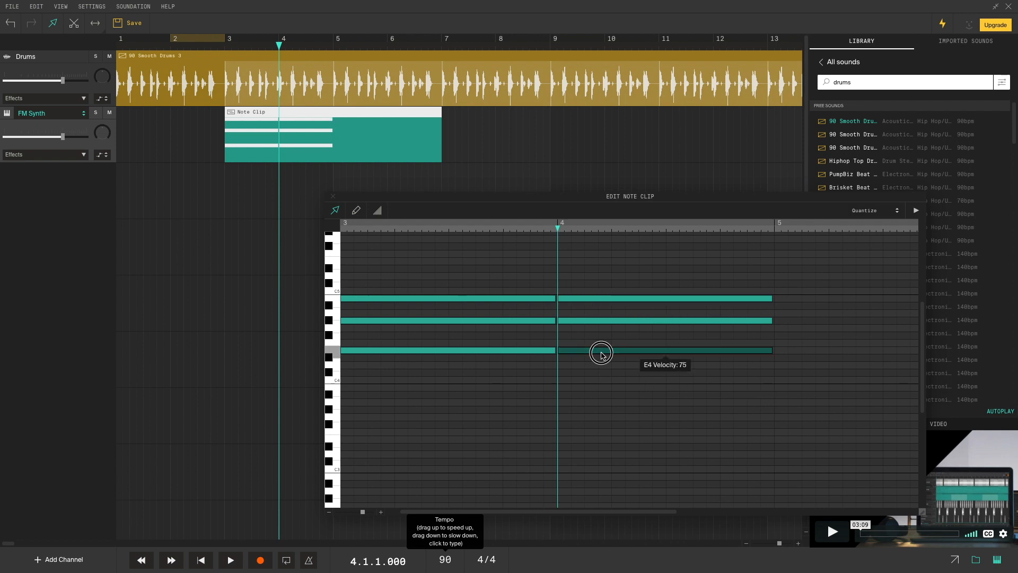
{"action": "left_click_drag", "start_coordinate": [601, 356], "coordinate": [601, 364]}
{"action": "left_click_drag", "start_coordinate": [732, 388], "coordinate": [638, 287]}
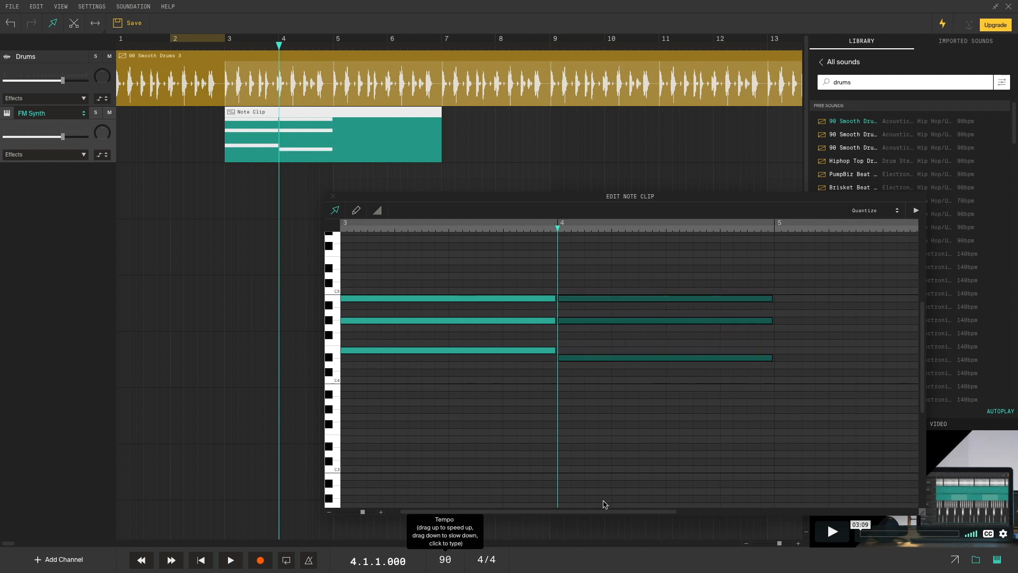
{"action": "left_click_drag", "start_coordinate": [539, 513], "coordinate": [625, 512]}
- Copy the bar-4 chord into bar 5 and drop its bass note to D4
{"action": "right_click", "coordinate": [548, 301]}
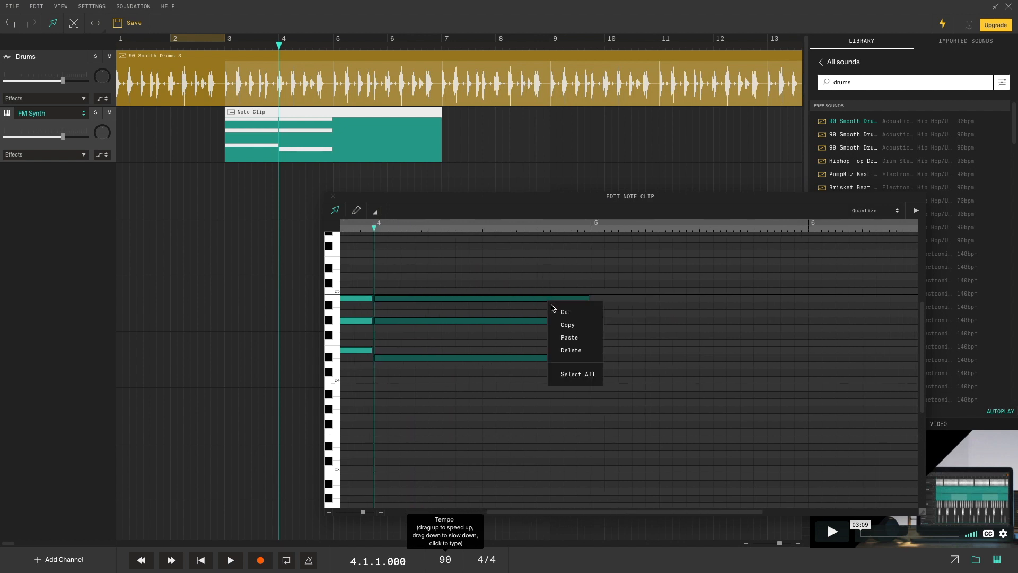
{"action": "left_click", "coordinate": [568, 325]}
{"action": "left_click", "coordinate": [593, 228]}
{"action": "right_click", "coordinate": [596, 304]}
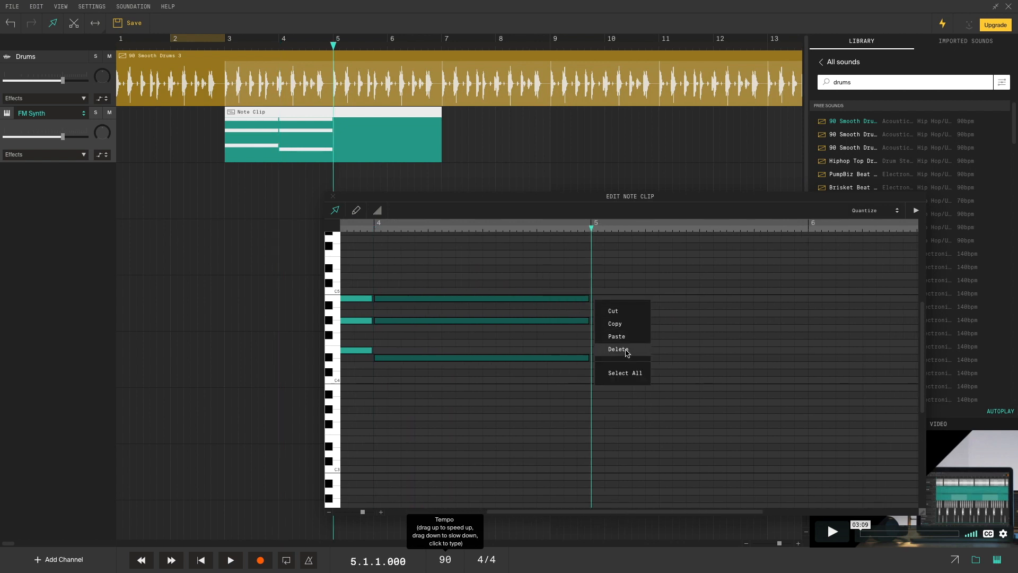
{"action": "left_click", "coordinate": [615, 342]}
{"action": "left_click", "coordinate": [625, 368]}
{"action": "left_click_drag", "start_coordinate": [618, 351], "coordinate": [617, 363]}
{"action": "left_click_drag", "start_coordinate": [624, 513], "coordinate": [705, 509]}
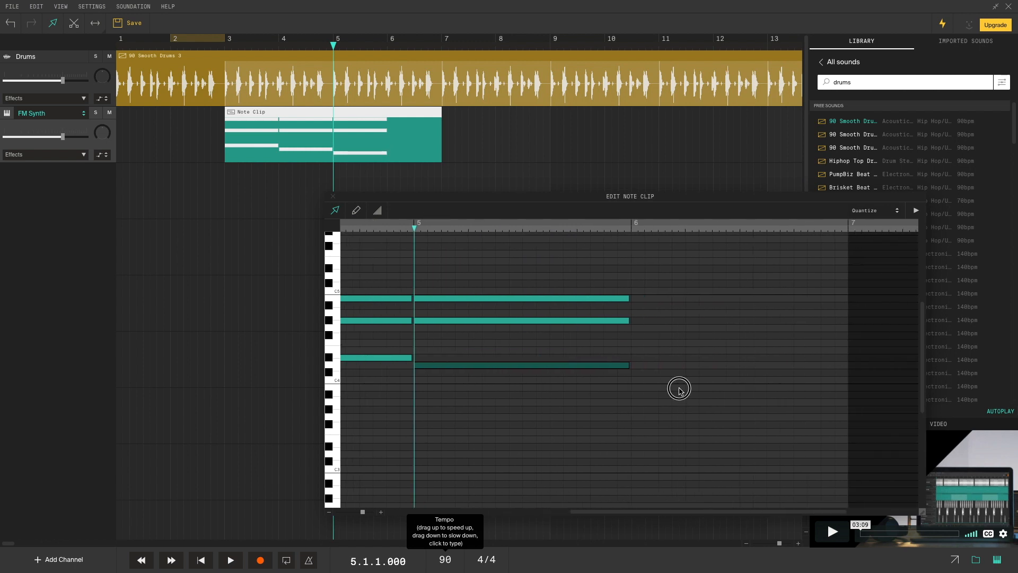
{"action": "left_click", "coordinate": [675, 386]}
- Paste the chord into bar 6 and lower its bass note to C#4
{"action": "right_click", "coordinate": [631, 225]}
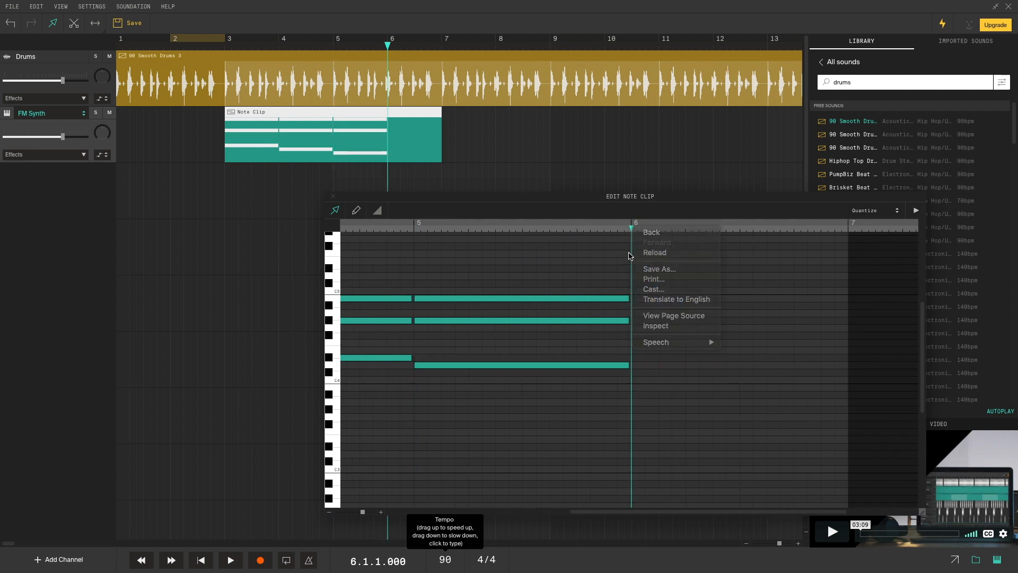
{"action": "left_click", "coordinate": [631, 227]}
{"action": "right_click", "coordinate": [632, 243]}
{"action": "left_click", "coordinate": [654, 280]}
{"action": "left_click_drag", "start_coordinate": [661, 351], "coordinate": [660, 405]}
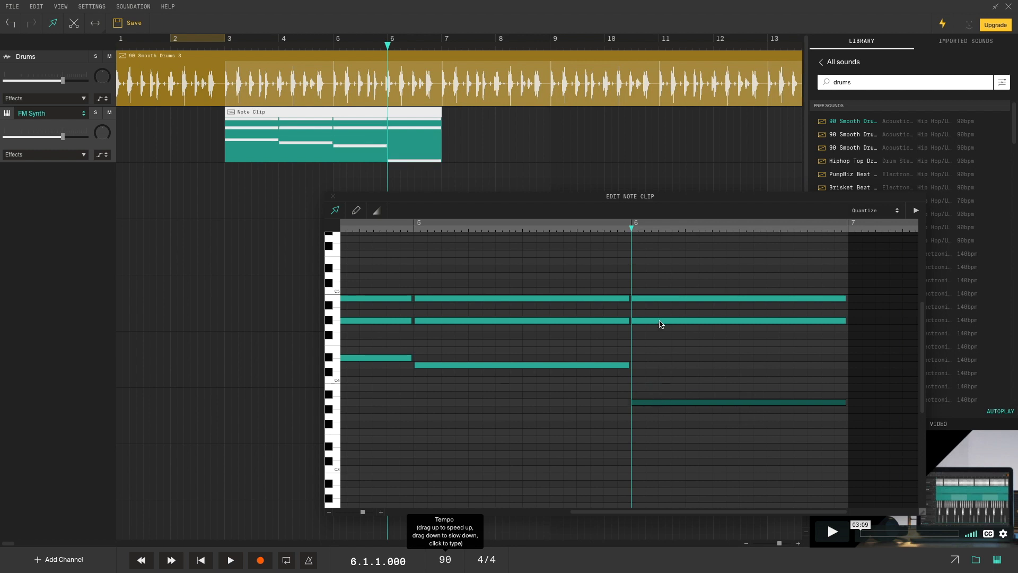
- Revoice the bar-6 chord: G#4 to D#4, B4 to F4, low note up to F4
{"action": "left_click_drag", "start_coordinate": [660, 321], "coordinate": [659, 372]}
{"action": "left_click_drag", "start_coordinate": [658, 302], "coordinate": [657, 350]}
{"action": "key", "text": "space"}
{"action": "key", "text": "space"}
{"action": "left_click", "coordinate": [537, 228]}
- Play the four-chord progression from bar 5, then from bar 3
{"action": "key", "text": "space"}
{"action": "key", "text": "space"}
{"action": "left_click_drag", "start_coordinate": [659, 404], "coordinate": [655, 318]}
{"action": "key", "text": "space"}
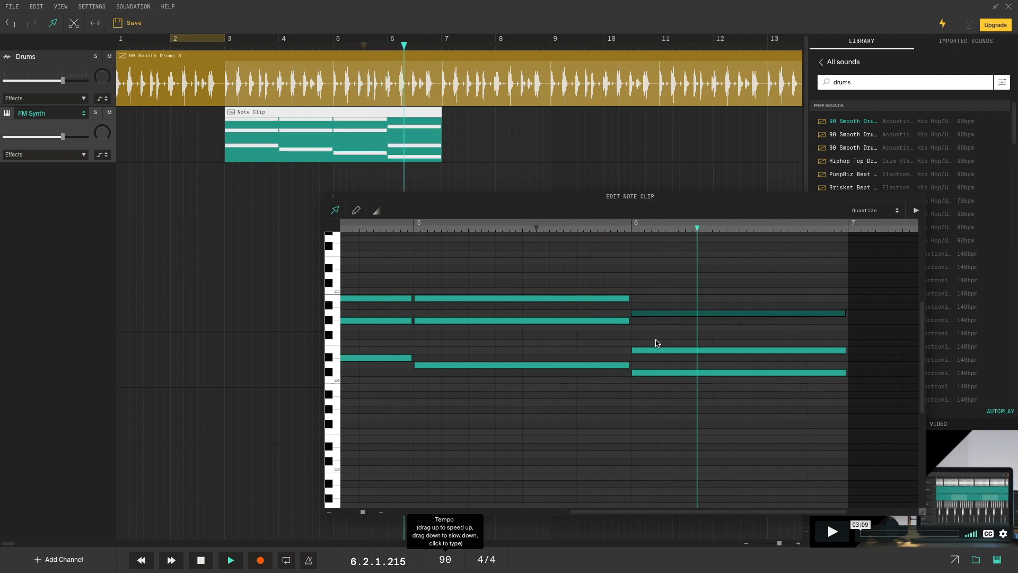
{"action": "left_click", "coordinate": [227, 49]}
{"action": "key", "text": "space"}
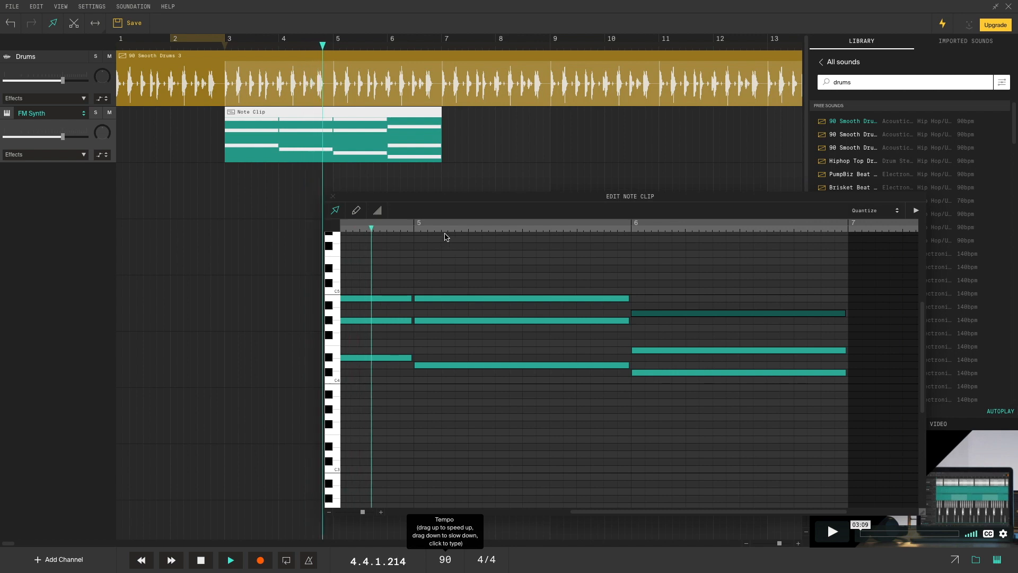
{"action": "key", "text": "space"}
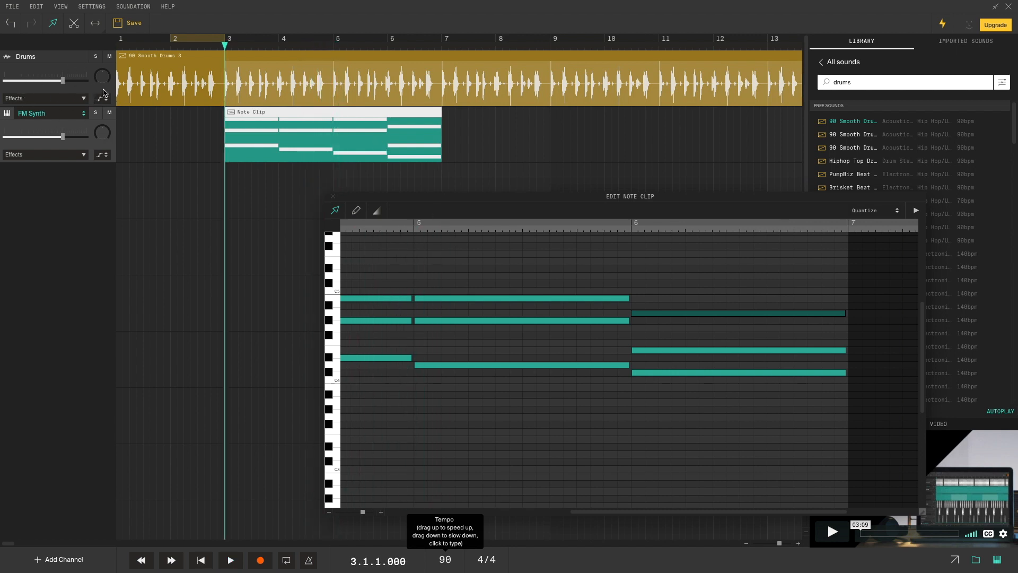
- Solo the Drums and FM Synth tracks and listen to the chords from bar 3
{"action": "left_click", "coordinate": [95, 57]}
{"action": "key", "text": "space"}
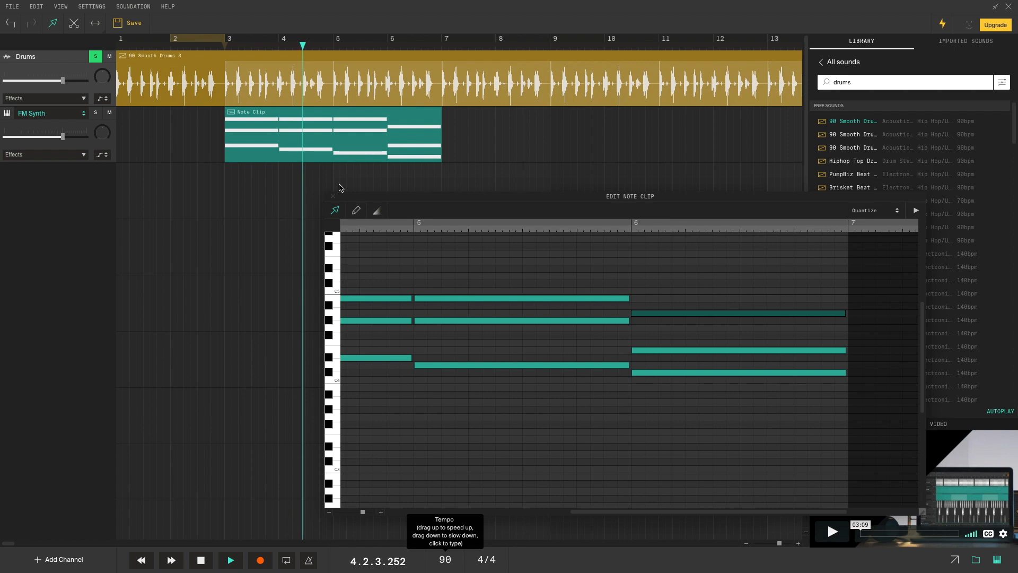
{"action": "key", "text": "space"}
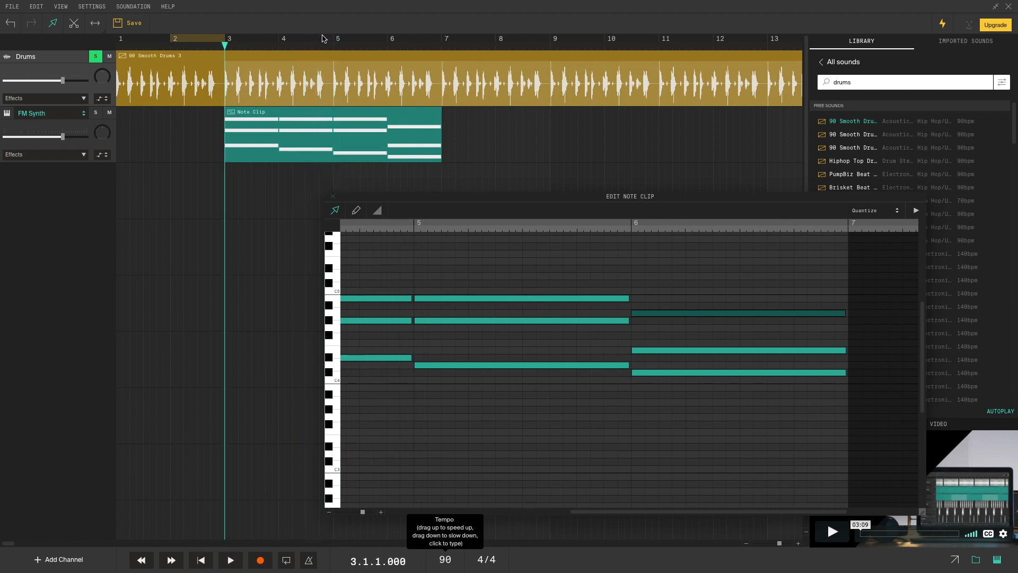
{"action": "left_click", "coordinate": [321, 39]}
{"action": "key", "text": "space"}
{"action": "key", "text": "space"}
{"action": "left_click", "coordinate": [322, 129]}
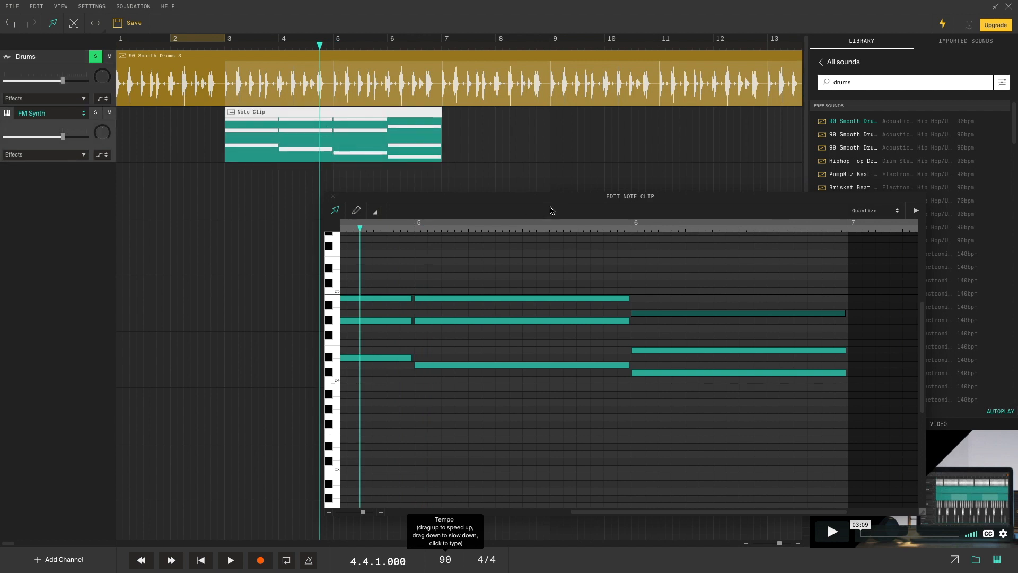
{"action": "left_click_drag", "start_coordinate": [557, 202], "coordinate": [397, 83]}
{"action": "left_click_drag", "start_coordinate": [462, 387], "coordinate": [206, 371]}
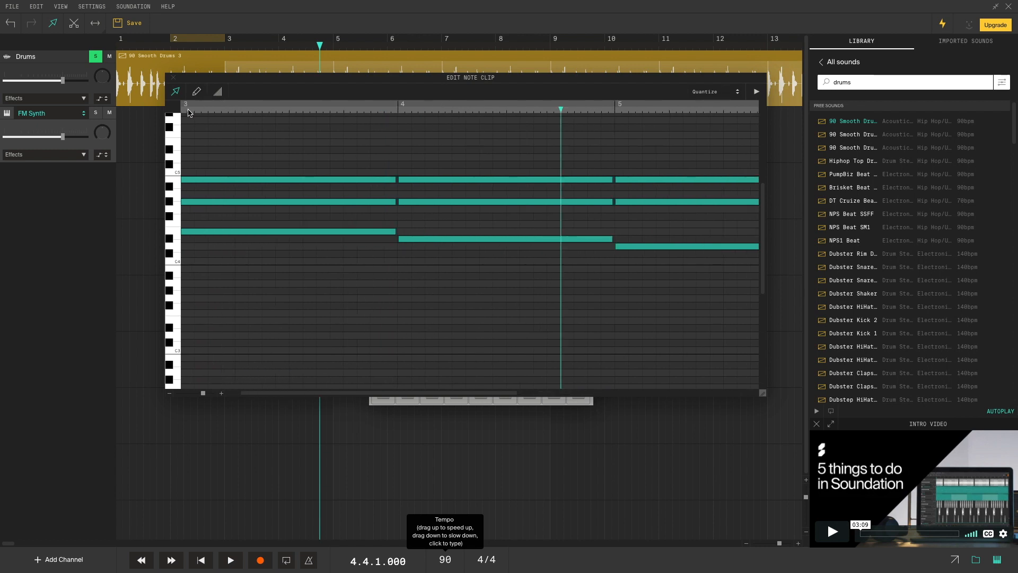
{"action": "left_click", "coordinate": [228, 48]}
{"action": "key", "text": "space"}
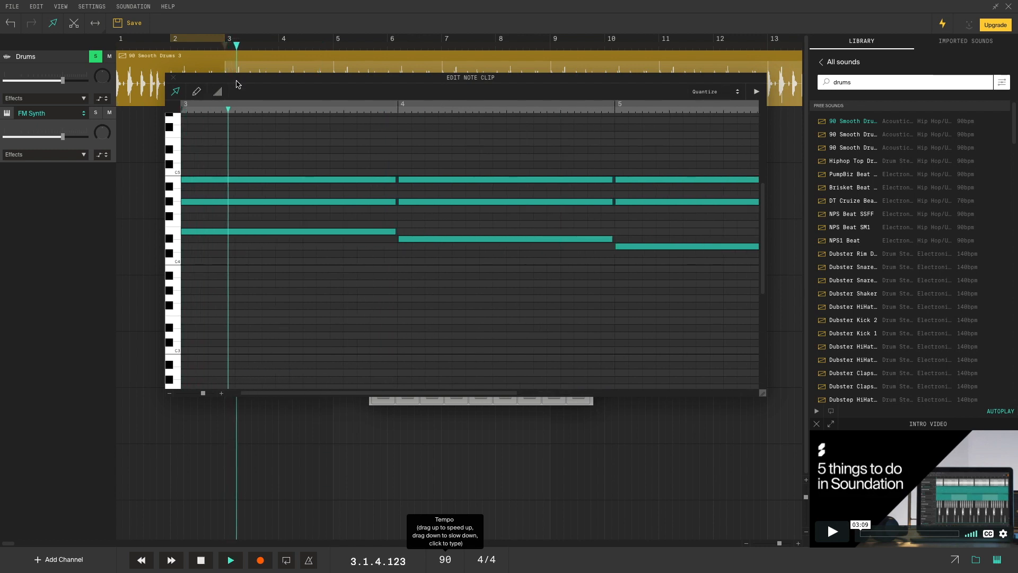
{"action": "left_click", "coordinate": [96, 112]}
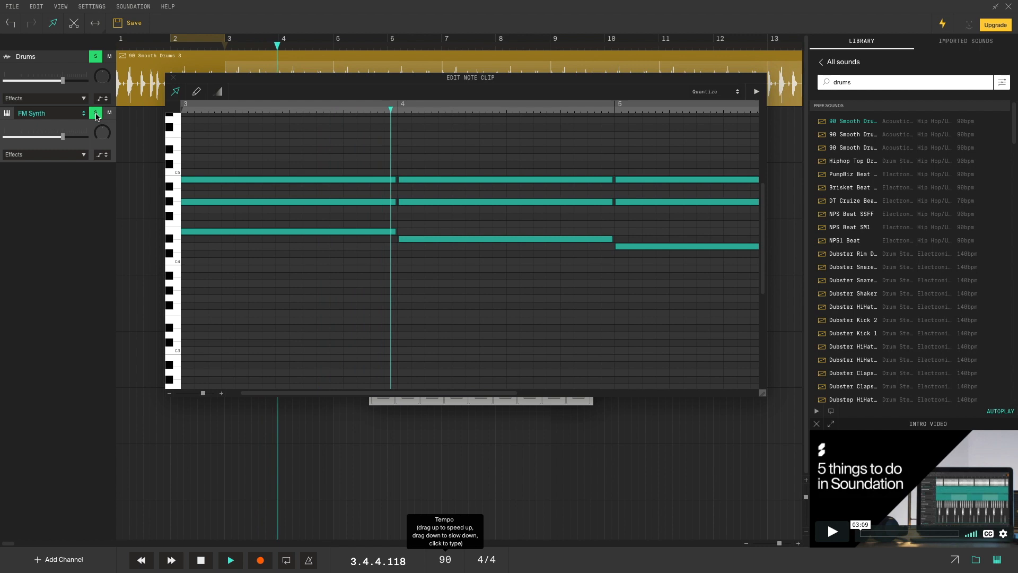
{"action": "key", "text": "space"}
- Shorten the three bar-4 chord notes and play from just before bar 3
{"action": "left_click_drag", "start_coordinate": [612, 166], "coordinate": [572, 273]}
{"action": "left_click_drag", "start_coordinate": [604, 154], "coordinate": [565, 286]}
{"action": "left_click_drag", "start_coordinate": [613, 202], "coordinate": [558, 208]}
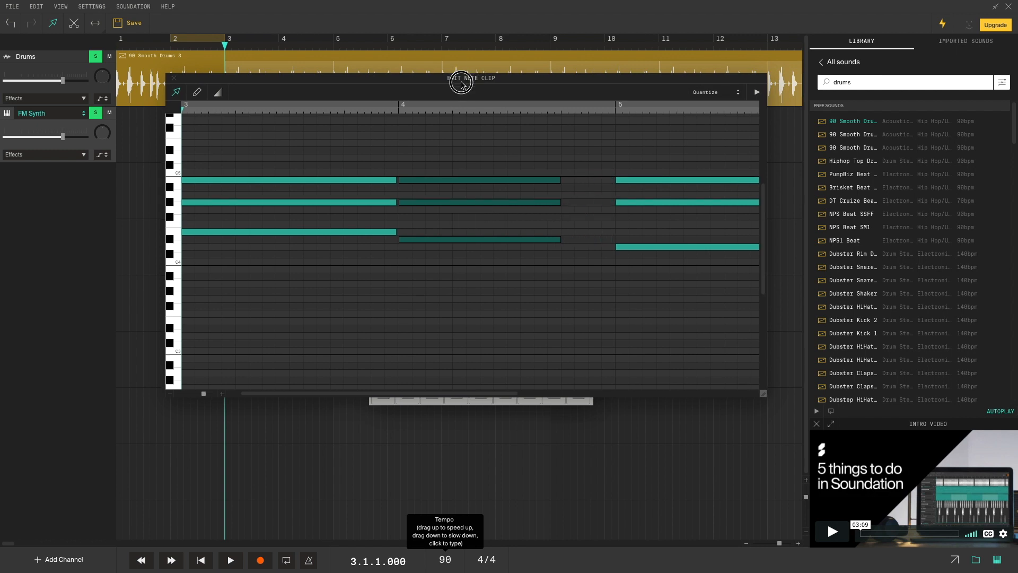
{"action": "left_click_drag", "start_coordinate": [459, 79], "coordinate": [564, 215]}
{"action": "left_click", "coordinate": [219, 46]}
{"action": "key", "text": "space"}
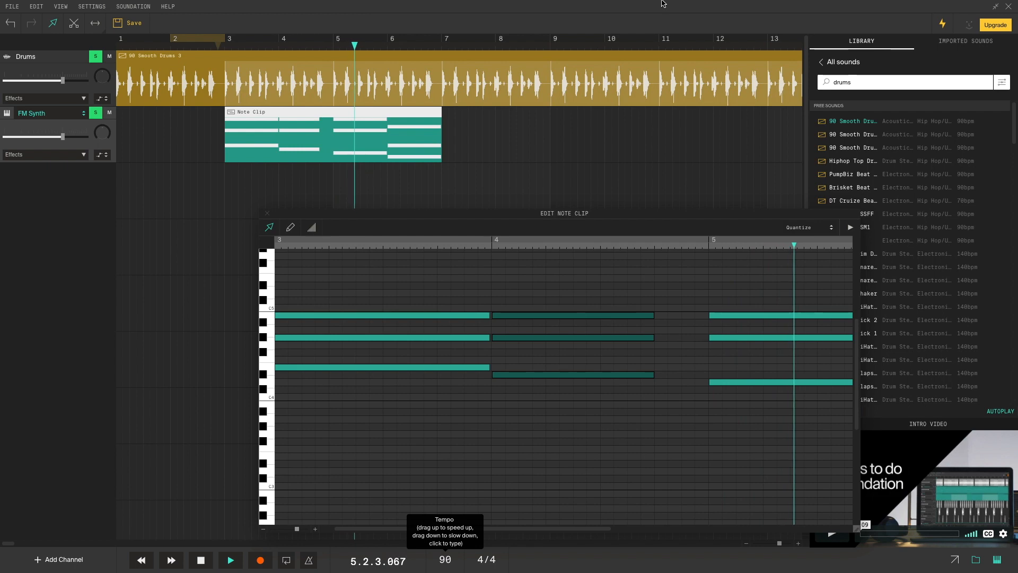
{"action": "left_click_drag", "start_coordinate": [580, 212], "coordinate": [461, 86]}
{"action": "key", "text": "space"}
- Drop the last chord's lowest note a few semitones as a brief hit, extending two notes to bar 6's end
{"action": "left_click_drag", "start_coordinate": [479, 406], "coordinate": [649, 406]}
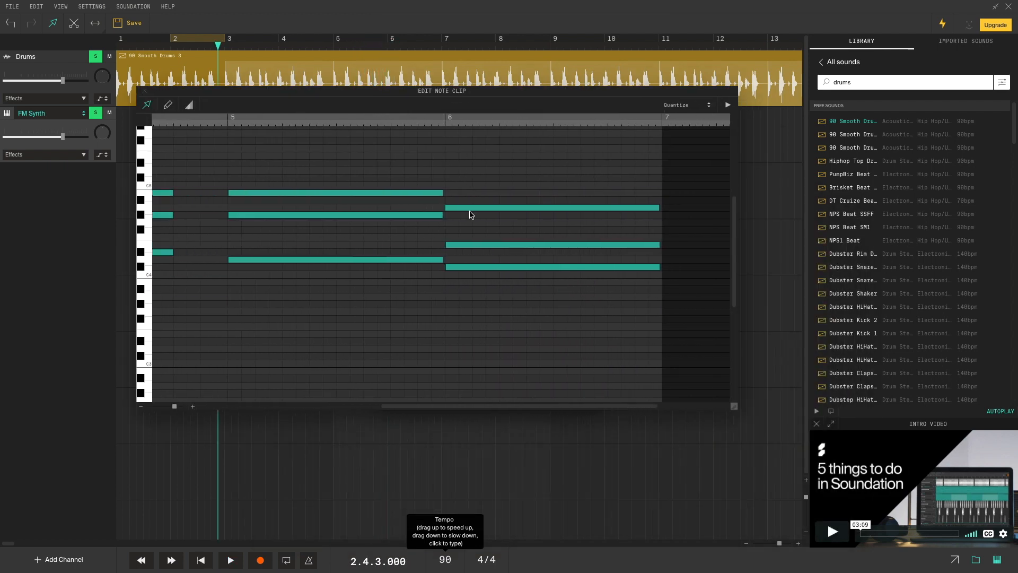
{"action": "left_click", "coordinate": [456, 268]}
{"action": "left_click_drag", "start_coordinate": [454, 271], "coordinate": [455, 303]}
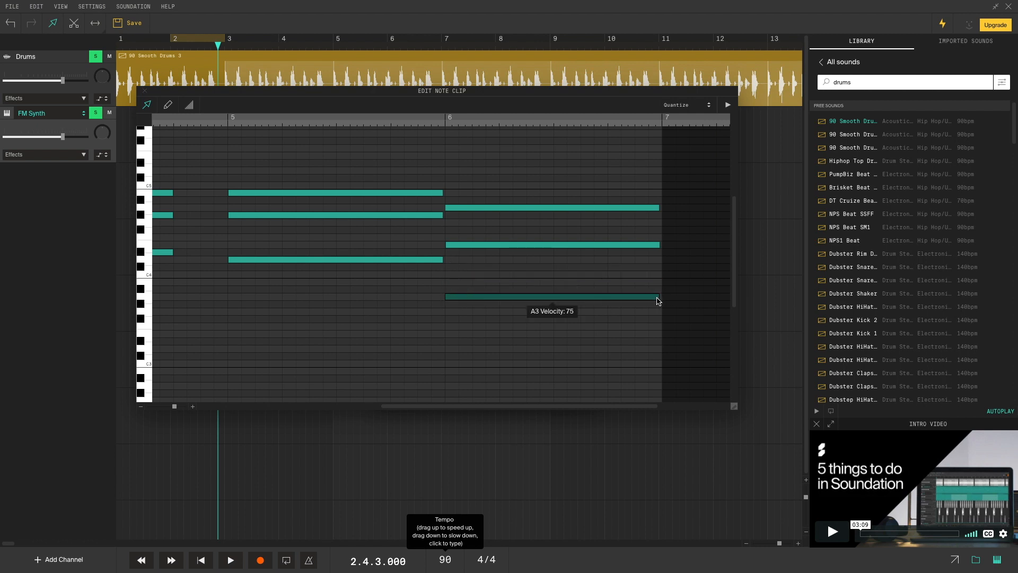
{"action": "left_click_drag", "start_coordinate": [659, 298], "coordinate": [499, 305]}
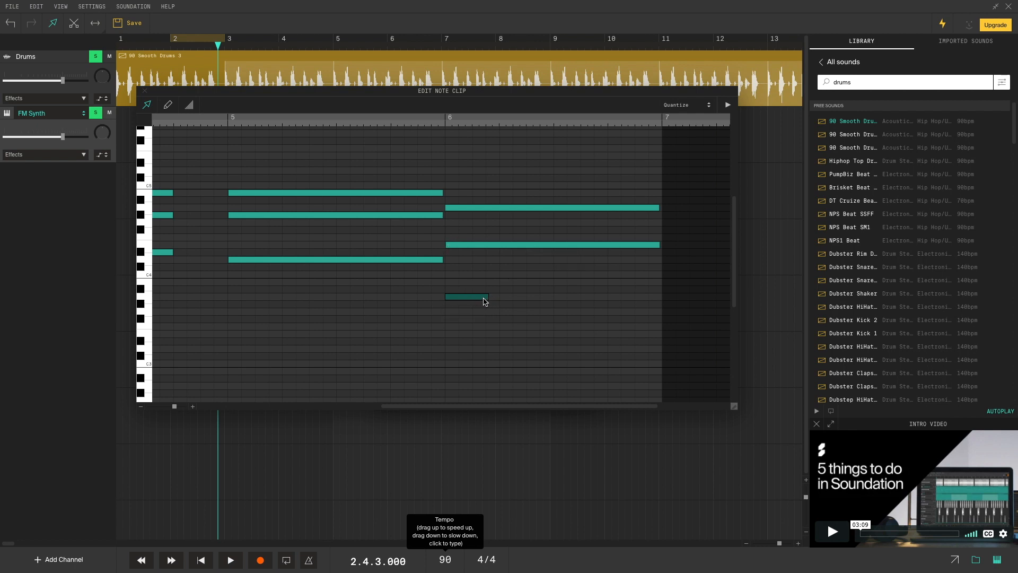
{"action": "left_click", "coordinate": [445, 124]}
{"action": "key", "text": "space"}
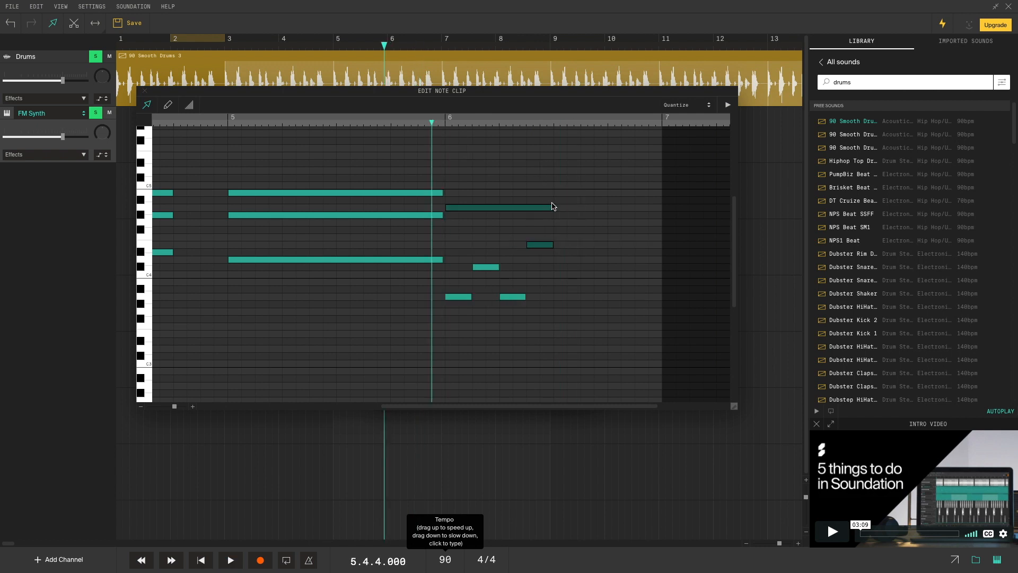
{"action": "left_click_drag", "start_coordinate": [553, 209], "coordinate": [654, 214]}
{"action": "key", "text": "space"}
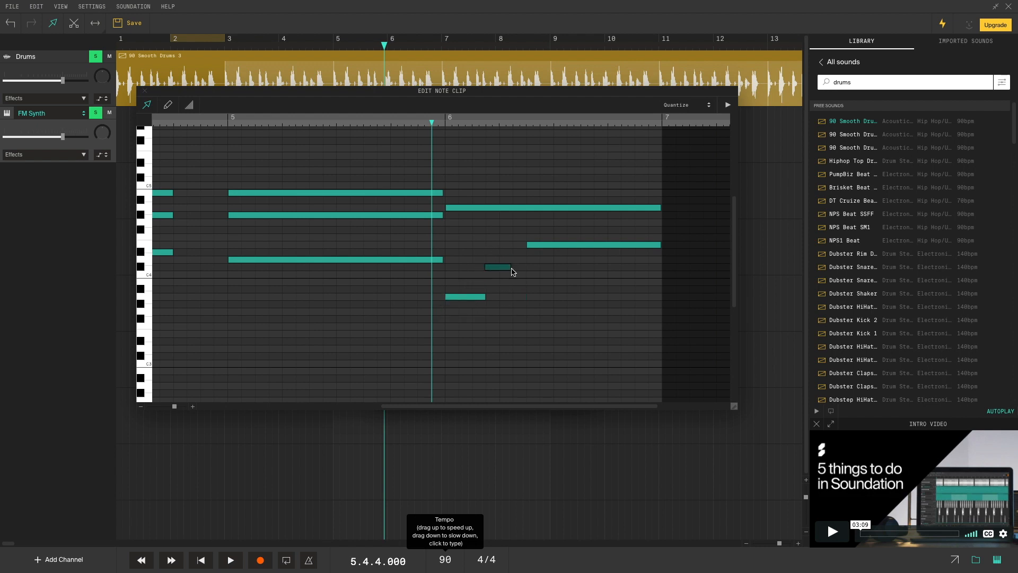
{"action": "key", "text": "space"}
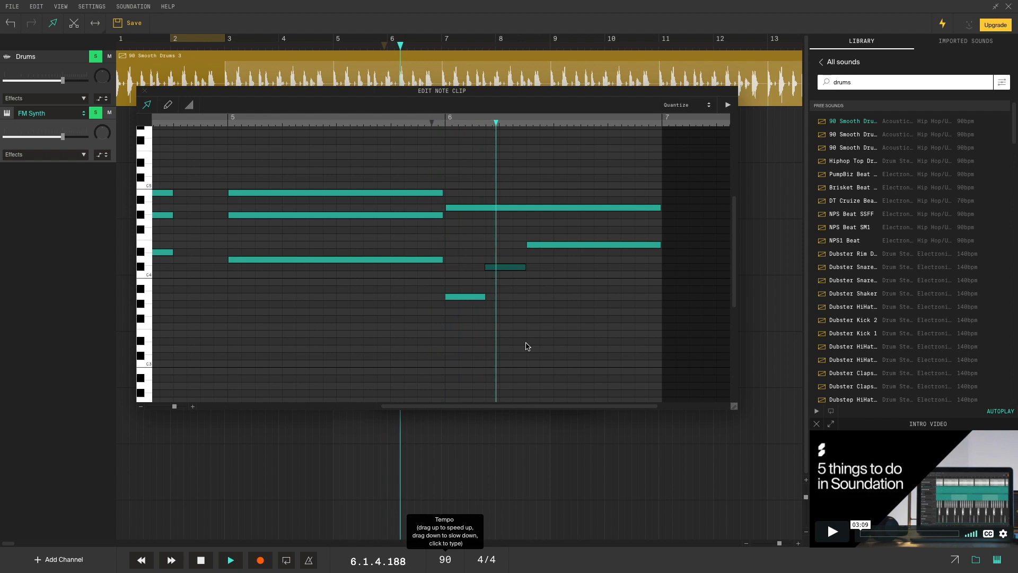
{"action": "key", "text": "space"}
- Close the note editor and return the playhead to bar 3
{"action": "left_click_drag", "start_coordinate": [522, 406], "coordinate": [257, 396]}
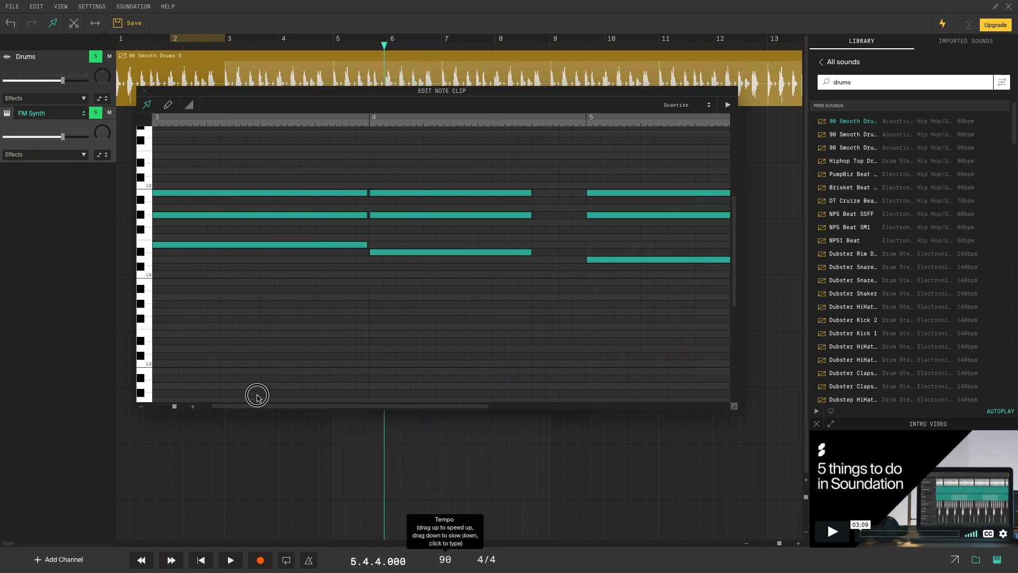
{"action": "left_click", "coordinate": [145, 92]}
{"action": "left_click", "coordinate": [223, 46]}
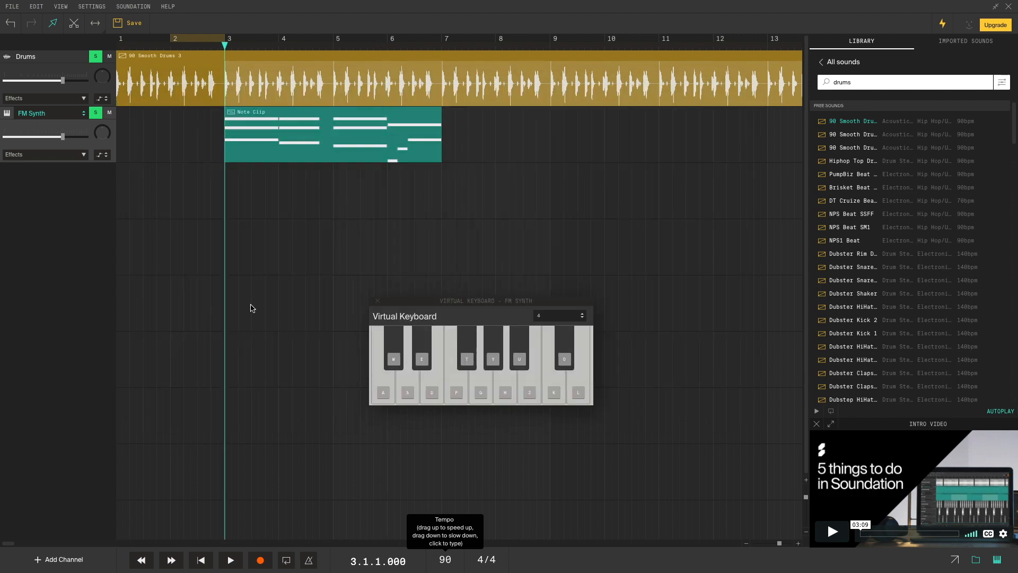
- After a playback check from bar 3, loop the FM Synth note clip out to around bar 17
{"action": "key", "text": "space"}
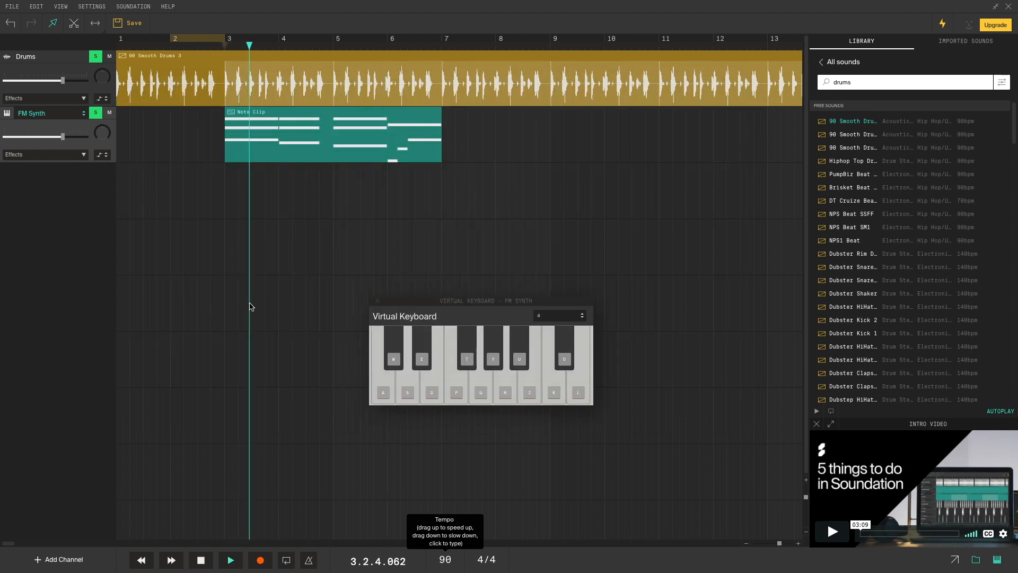
{"action": "key", "text": "space"}
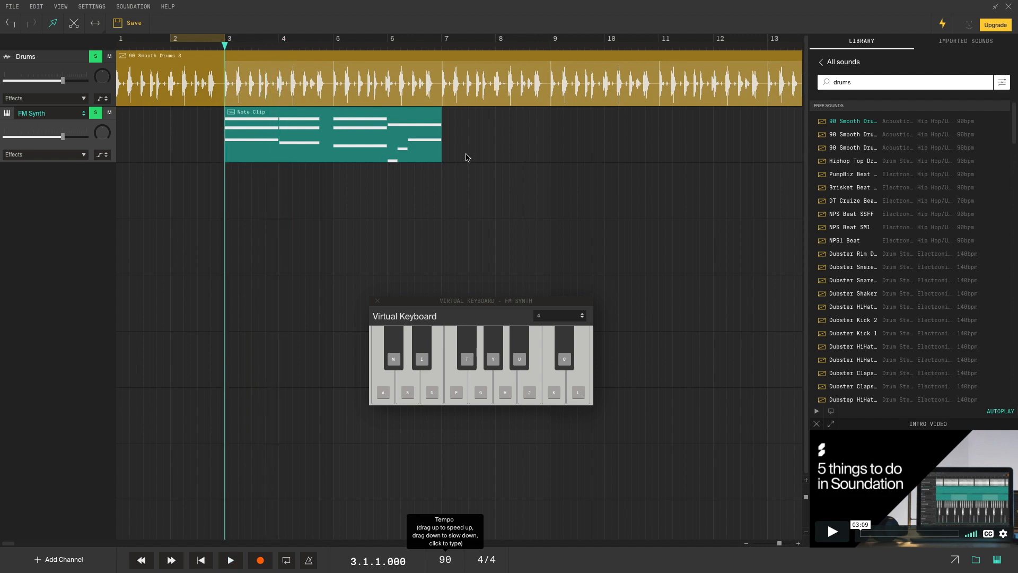
{"action": "left_click", "coordinate": [360, 141]}
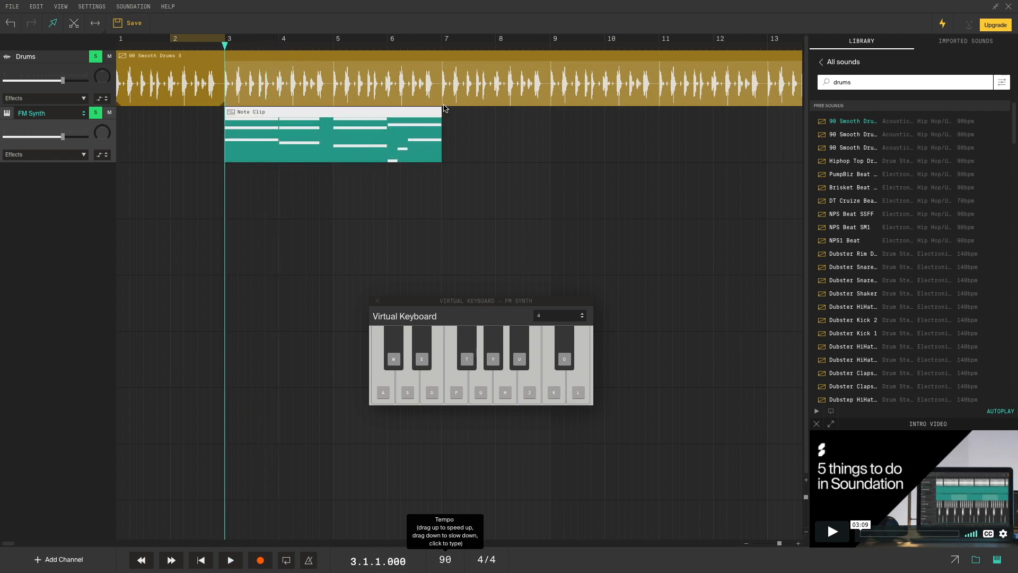
{"action": "left_click_drag", "start_coordinate": [441, 111], "coordinate": [652, 155]}
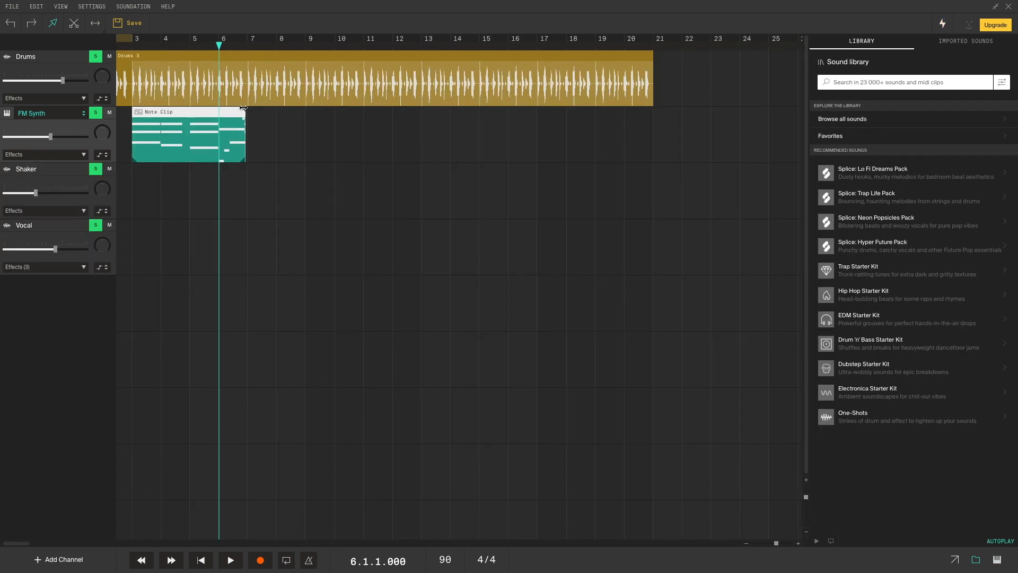
{"action": "mouse_move", "coordinate": [244, 108]}
{"action": "left_mouse_down"}
{"action": "mouse_move", "coordinate": [549, 108]}
{"action": "mouse_move", "coordinate": [244, 121]}
{"action": "left_mouse_up"}
{"action": "left_click_drag", "start_coordinate": [243, 159], "coordinate": [513, 157]}
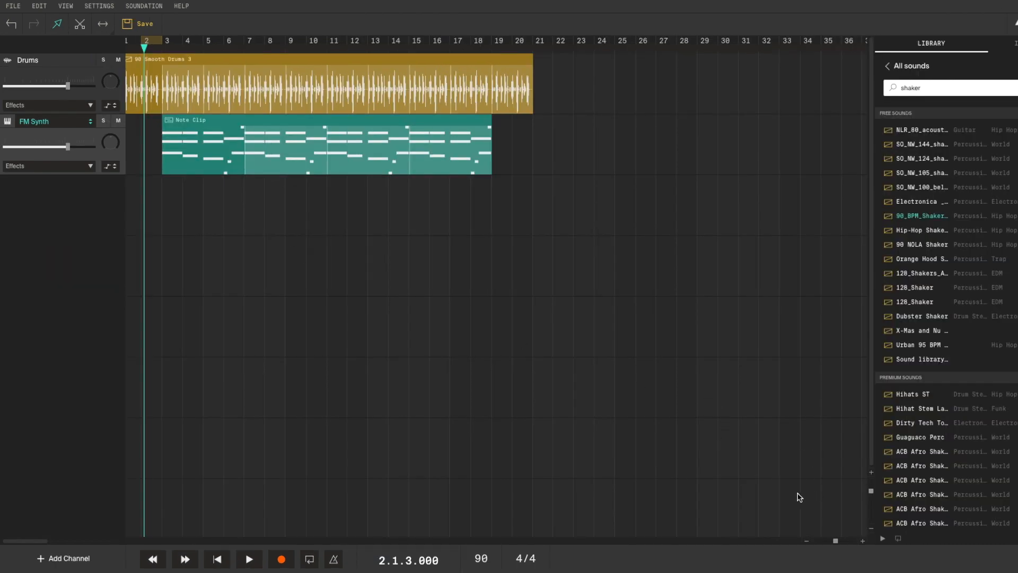
- Play the song from the beginning and lower the FM Synth volume to about -4 dB
{"action": "left_click", "coordinate": [218, 560]}
{"action": "left_click", "coordinate": [248, 559]}
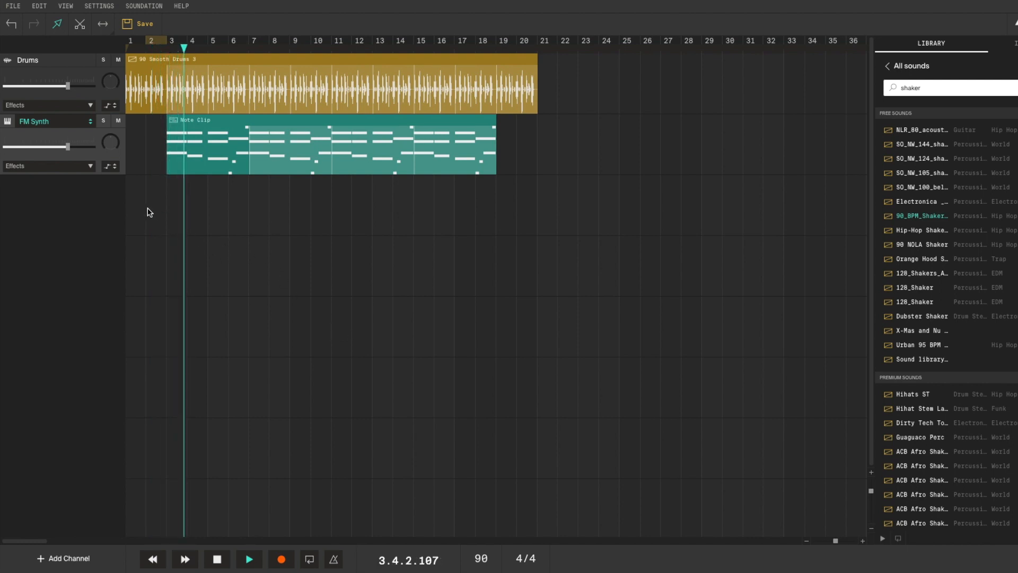
{"action": "mouse_move", "coordinate": [68, 150]}
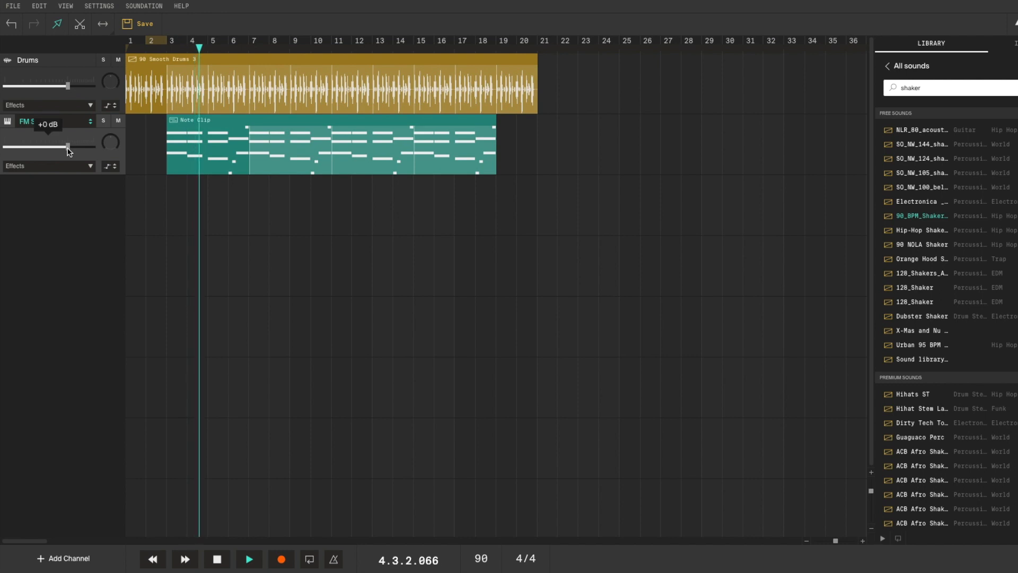
{"action": "left_click_drag", "start_coordinate": [69, 150], "coordinate": [55, 151]}
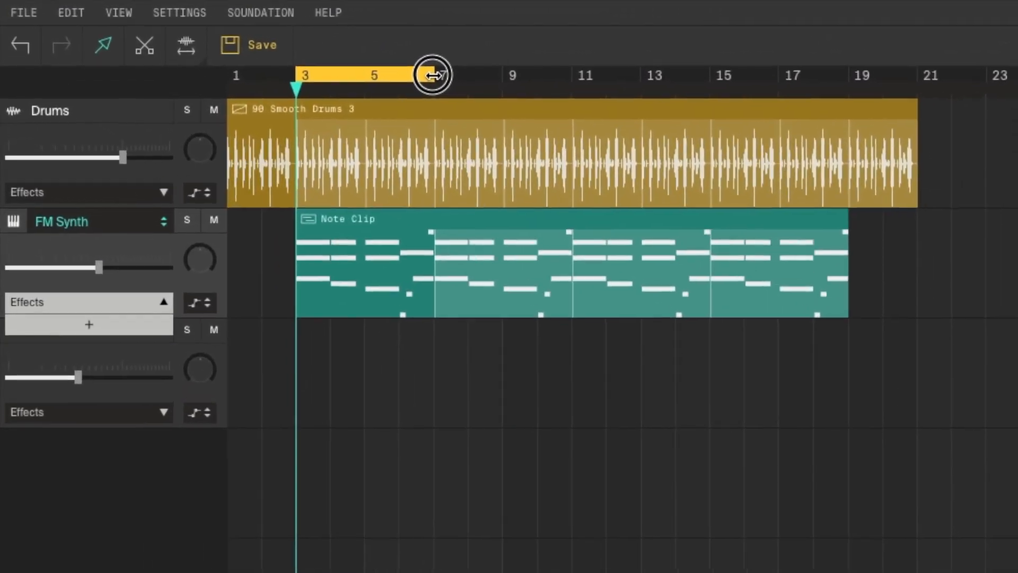
- Nudge the loop region start, turn looping off, and play the song through
{"action": "mouse_move", "coordinate": [302, 78]}
{"action": "left_mouse_down"}
{"action": "mouse_move", "coordinate": [327, 78]}
{"action": "mouse_move", "coordinate": [304, 78]}
{"action": "left_mouse_up"}
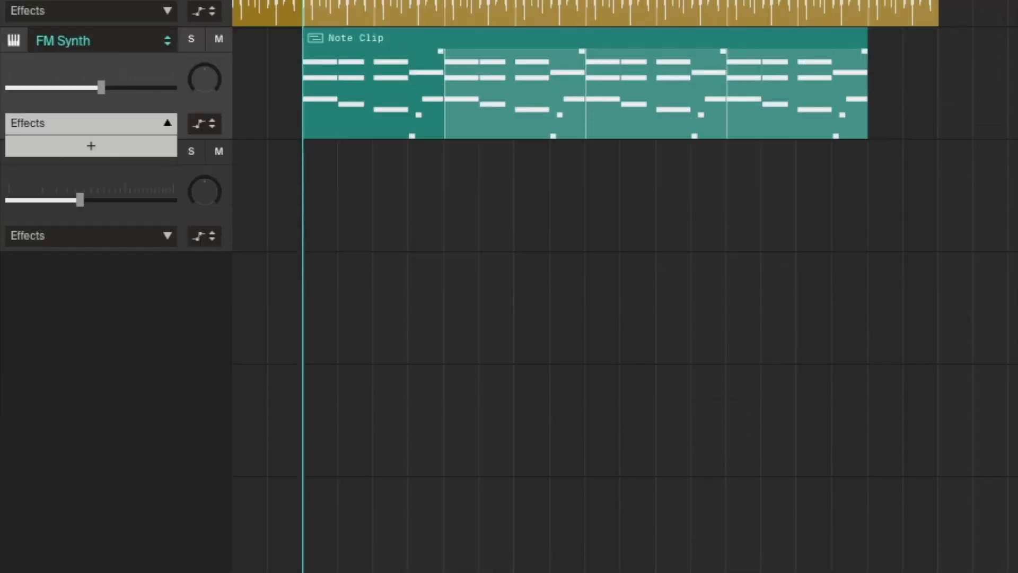
{"action": "left_click", "coordinate": [572, 558]}
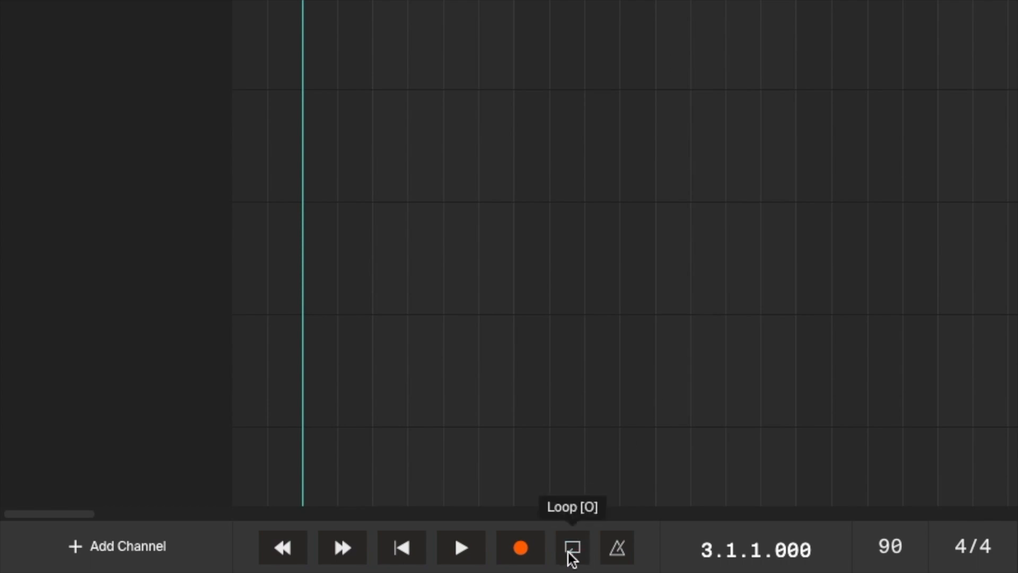
{"action": "key", "text": "space"}
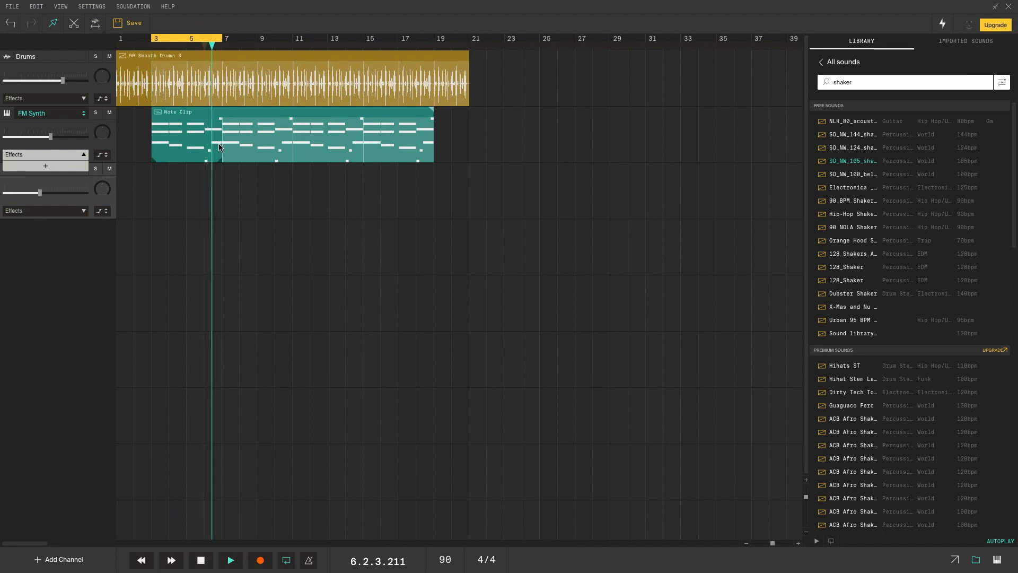
{"action": "key", "text": "space"}
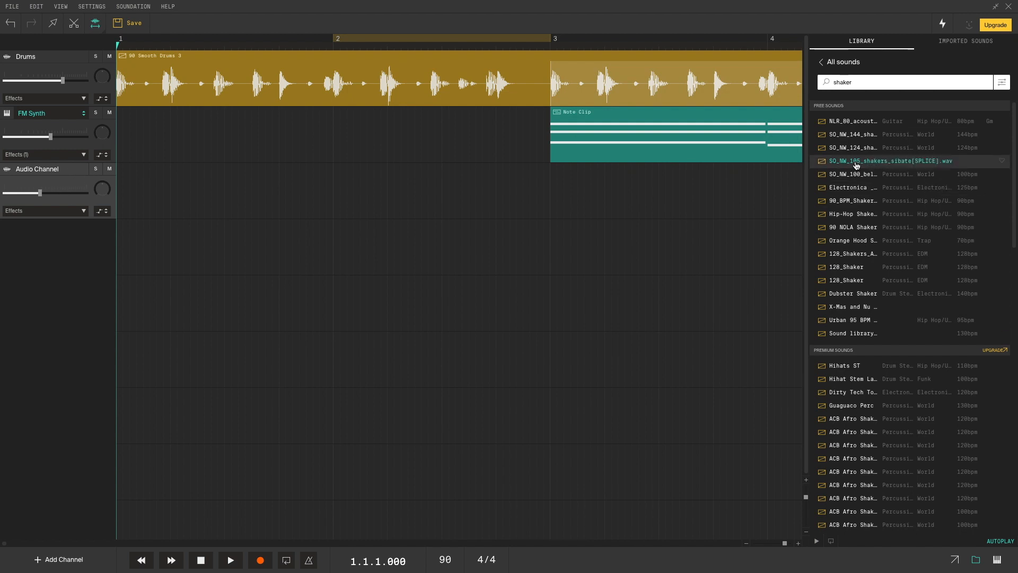
- Add the SO_NW_105_shakers_sibate loop to the Audio Channel and listen to it
{"action": "left_click_drag", "start_coordinate": [753, 163], "coordinate": [297, 181]}
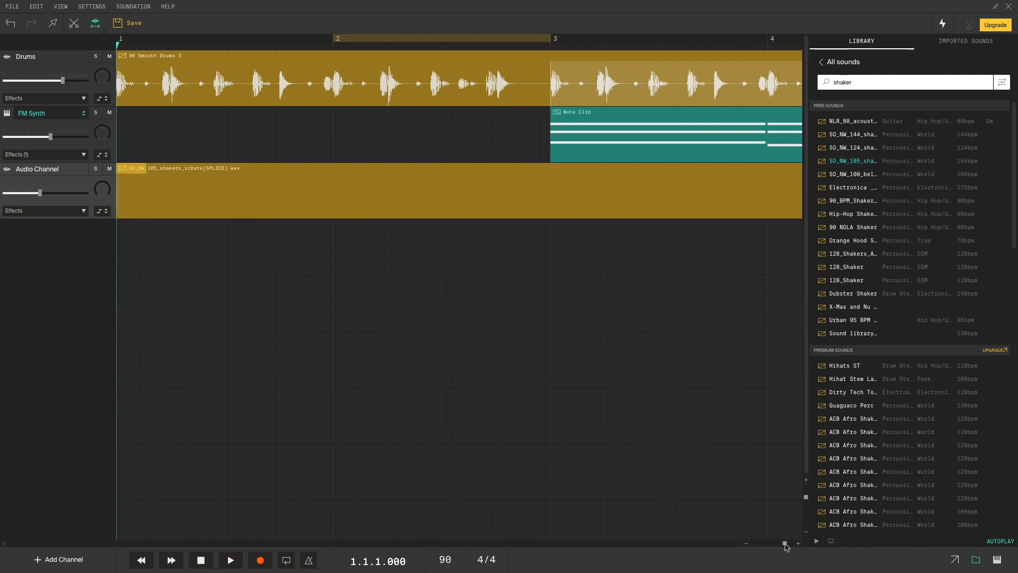
{"action": "left_click_drag", "start_coordinate": [786, 545], "coordinate": [780, 544]}
{"action": "key", "text": "space"}
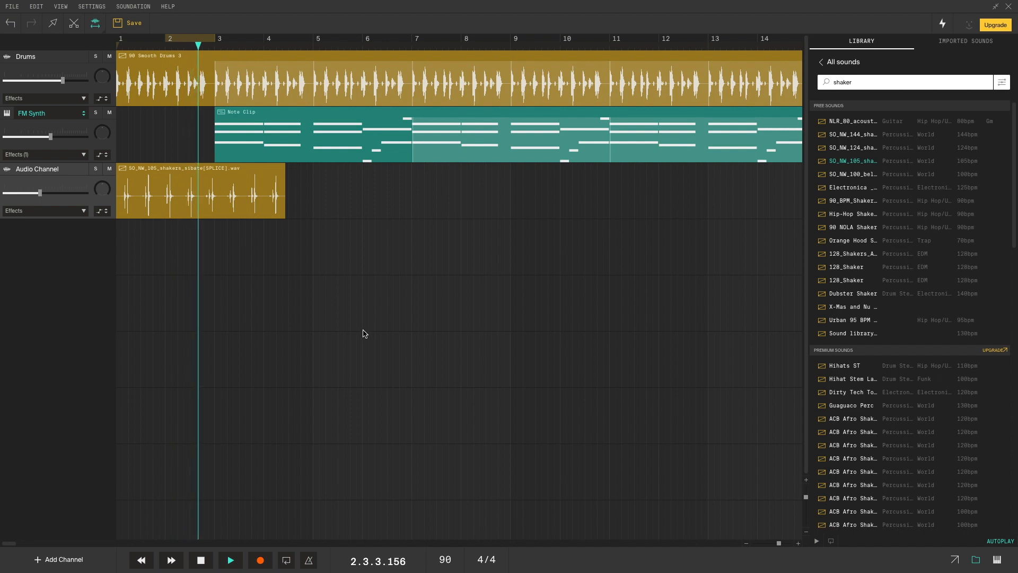
{"action": "key", "text": "space"}
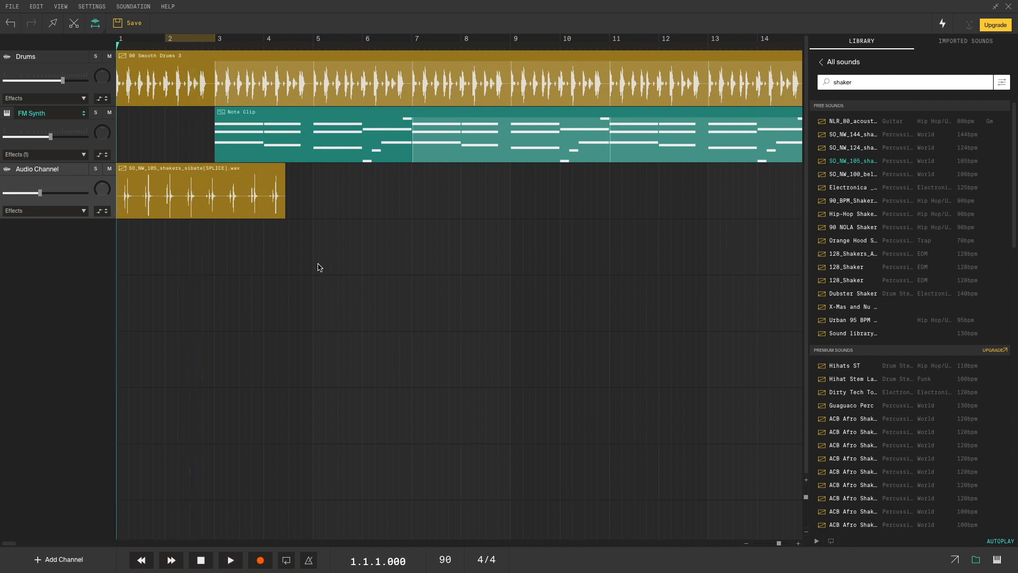
- Time-stretch the shaker clip, ending with it squeezed to finish at bar 3
{"action": "left_click", "coordinate": [97, 26]}
{"action": "left_click", "coordinate": [108, 43]}
{"action": "left_click_drag", "start_coordinate": [285, 216], "coordinate": [312, 216]}
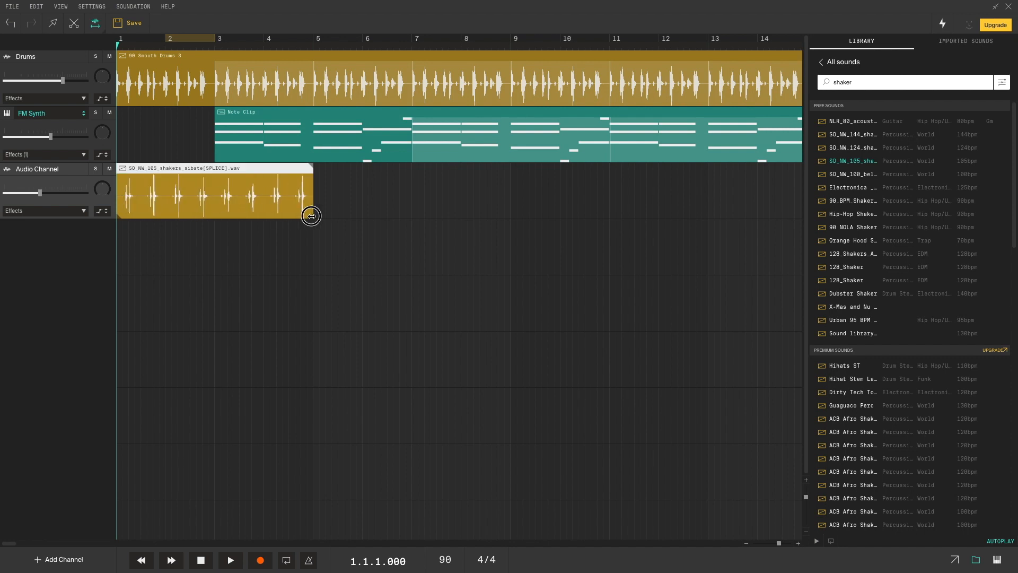
{"action": "key", "text": "space"}
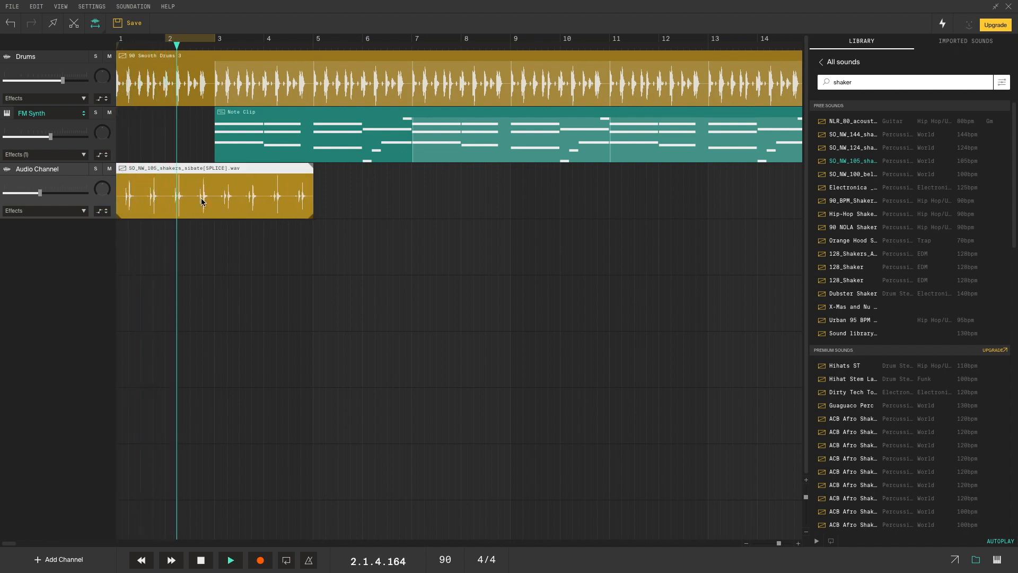
{"action": "key", "text": "space"}
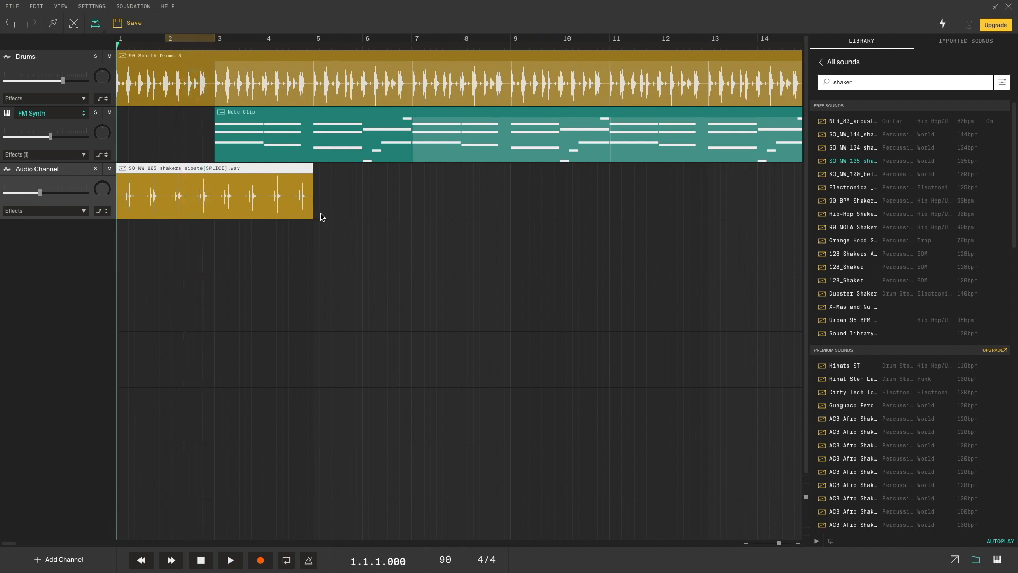
{"action": "left_click_drag", "start_coordinate": [314, 213], "coordinate": [212, 213]}
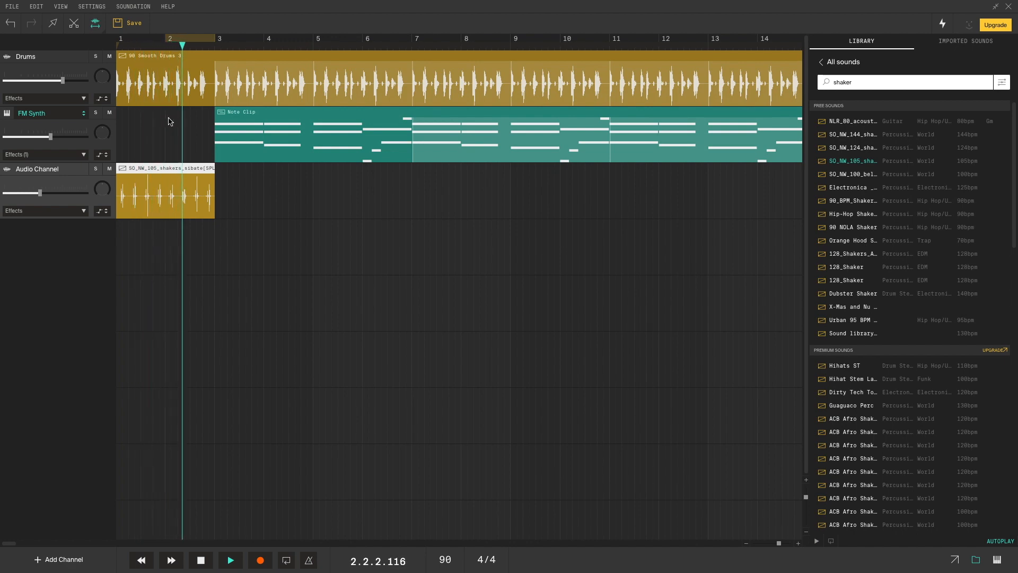
{"action": "key", "text": "space"}
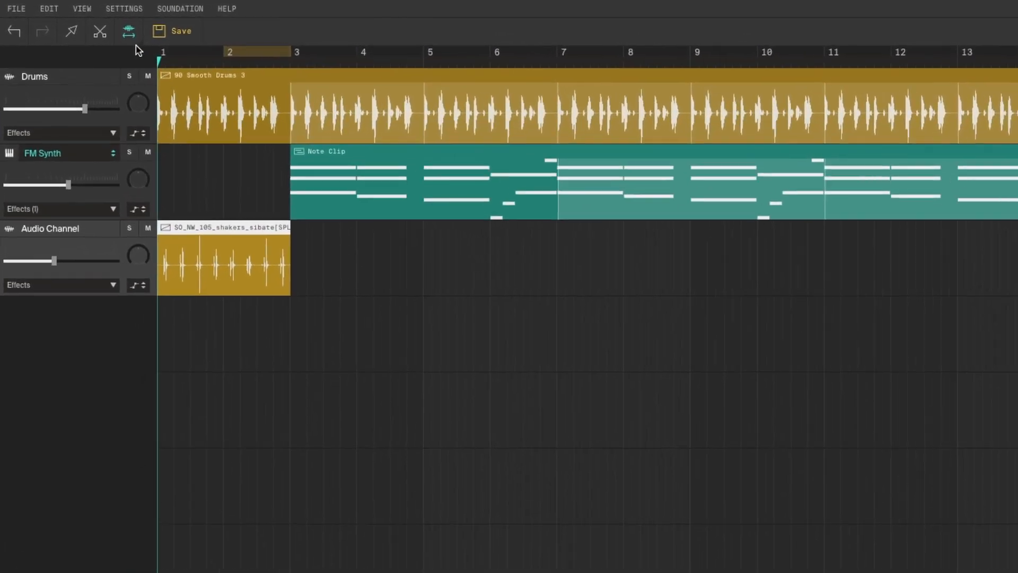
- Cut the shaker clip in two places with the Scissors tool
{"action": "left_click", "coordinate": [99, 32]}
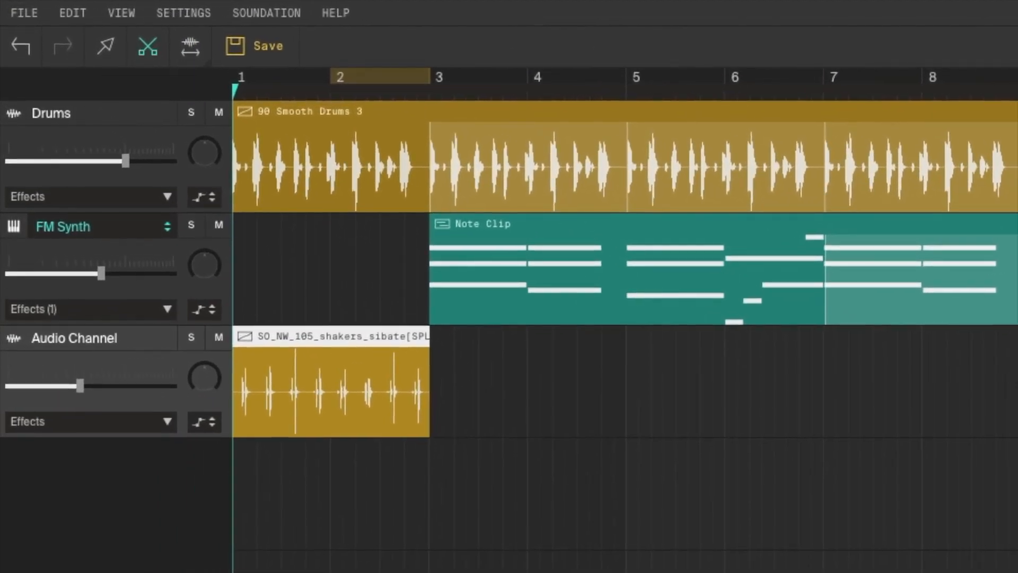
{"action": "key", "text": "space"}
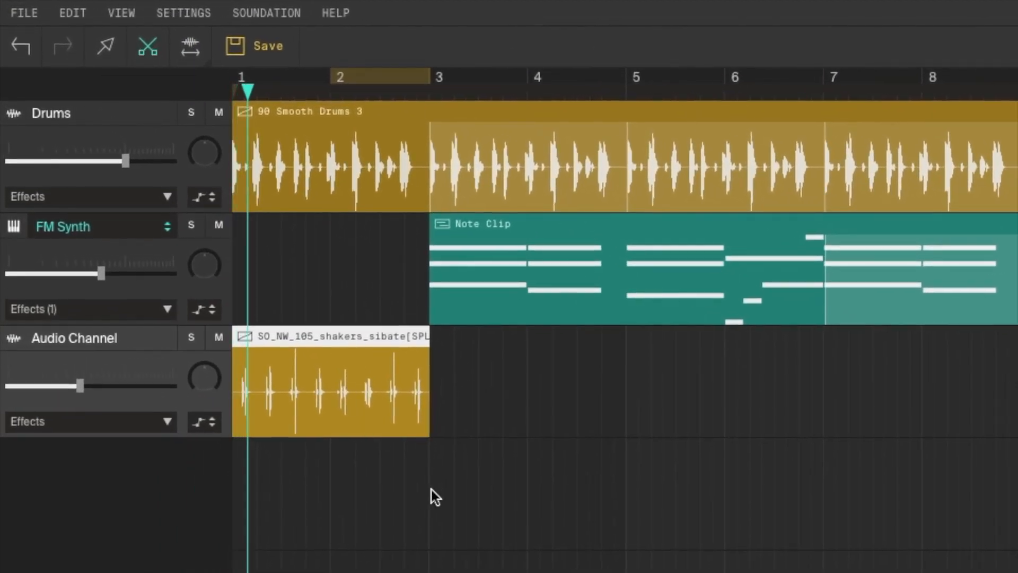
{"action": "key", "text": "space"}
{"action": "left_click", "coordinate": [307, 398]}
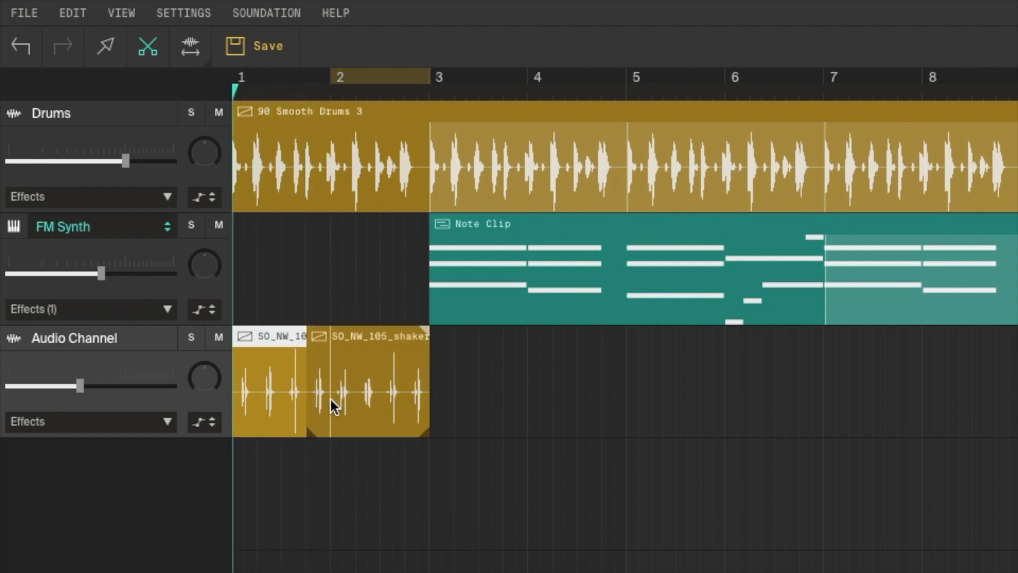
{"action": "left_click", "coordinate": [406, 396]}
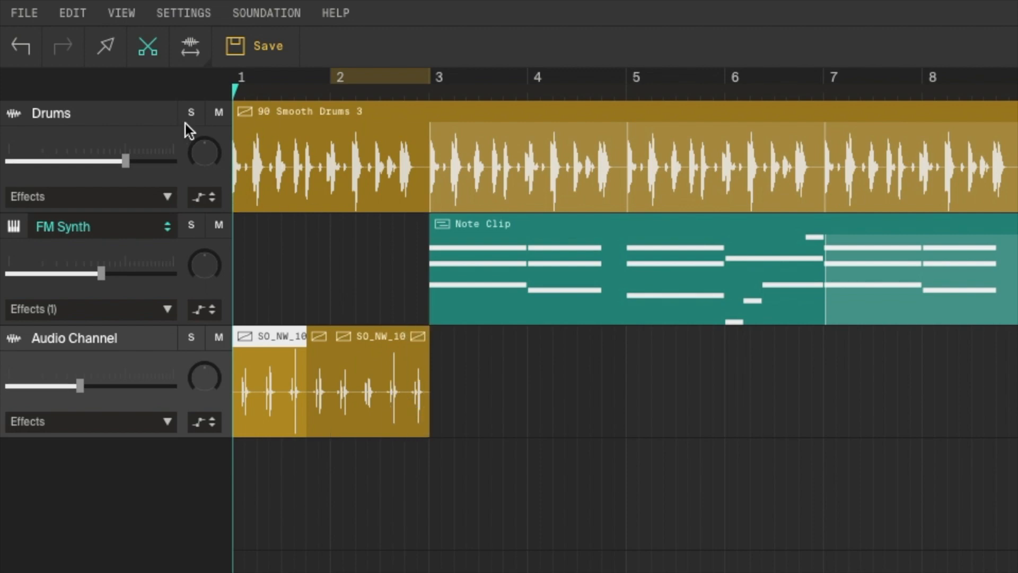
- Trim the second shaker clip to leave a gap, play the rhythm, and select both clips
{"action": "left_click", "coordinate": [108, 47]}
{"action": "left_click_drag", "start_coordinate": [323, 417], "coordinate": [331, 417]}
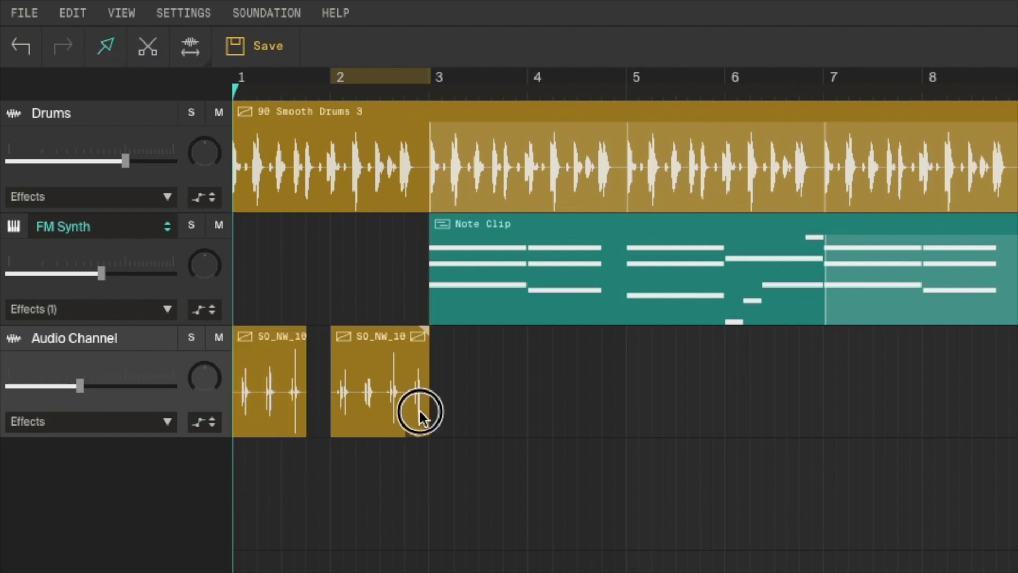
{"action": "left_click", "coordinate": [420, 412]}
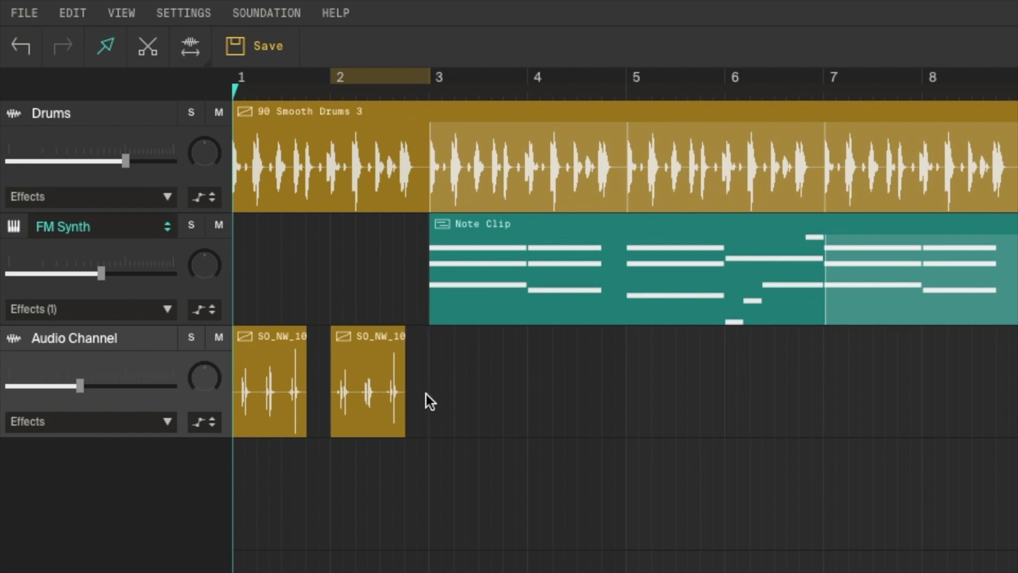
{"action": "key", "text": "space"}
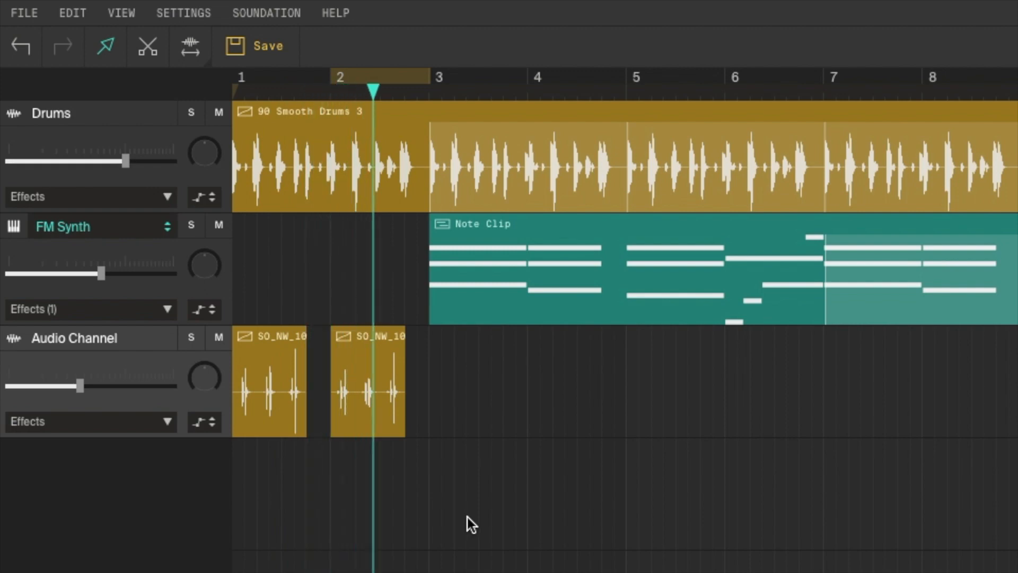
{"action": "key", "text": "space"}
{"action": "left_click_drag", "start_coordinate": [501, 498], "coordinate": [252, 347]}
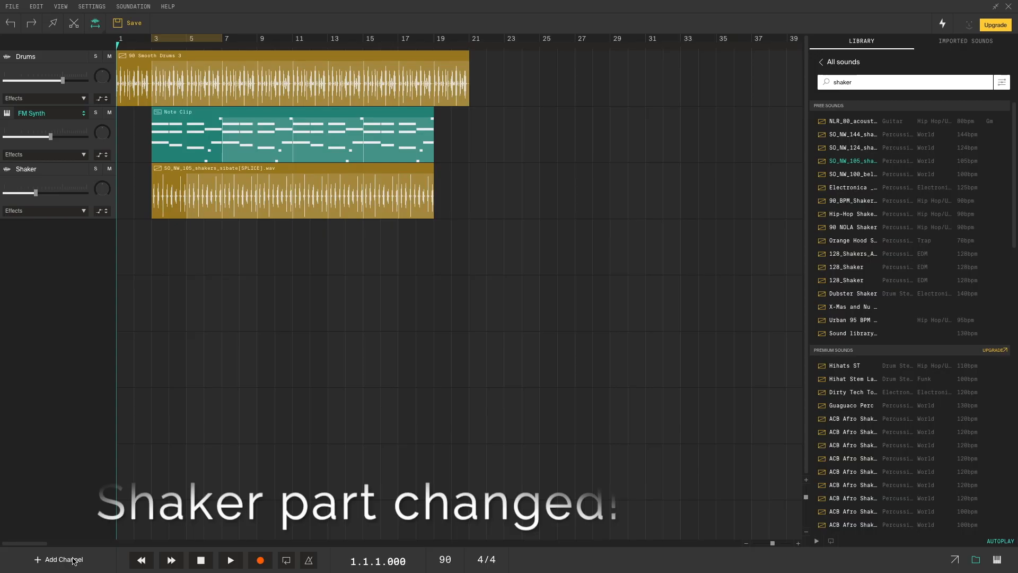
- Add a new audio channel named Vocal
{"action": "left_click", "coordinate": [73, 561]}
{"action": "left_click", "coordinate": [69, 497]}
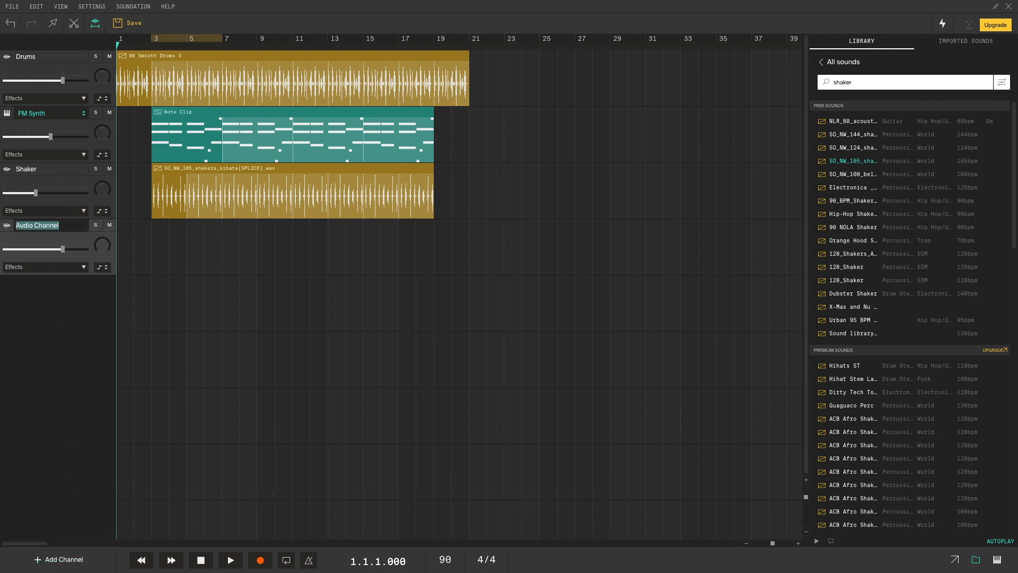
{"action": "type", "text": "Vocal"}
{"action": "key", "text": "Return"}
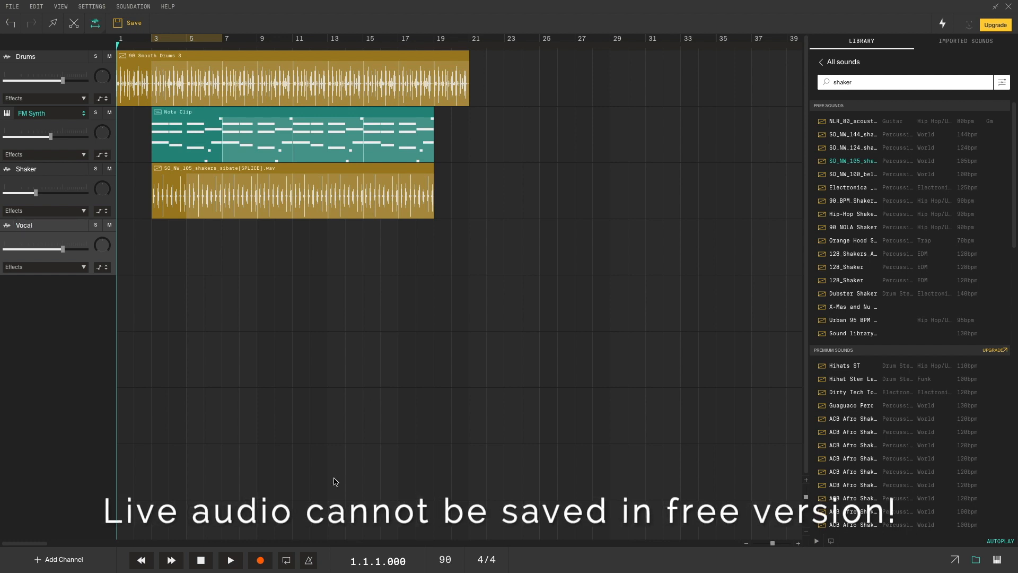
- Record a first test take on Vocal with microphone access allowed, then bring up Edit Settings
{"action": "left_click", "coordinate": [264, 561]}
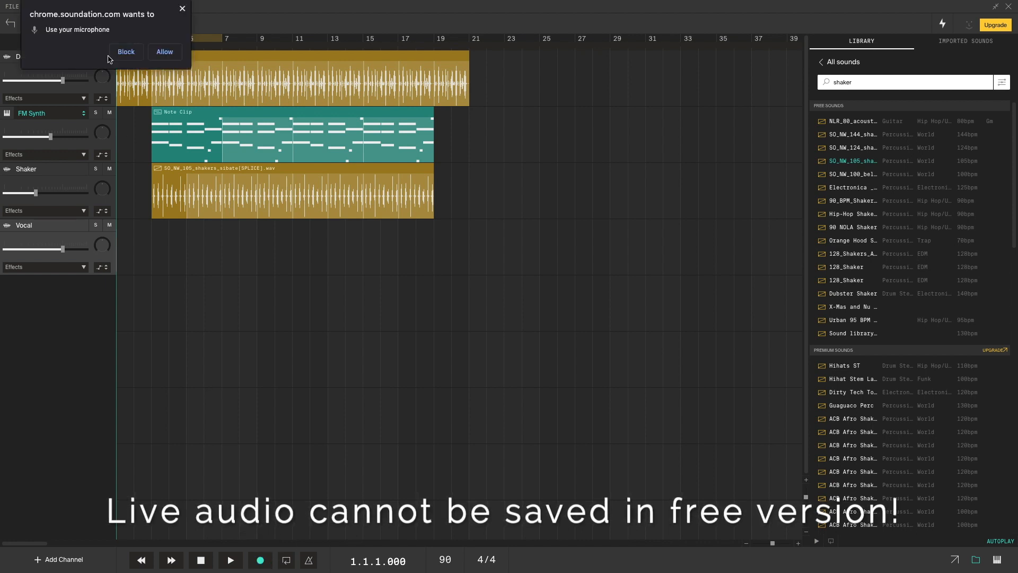
{"action": "left_click", "coordinate": [162, 53]}
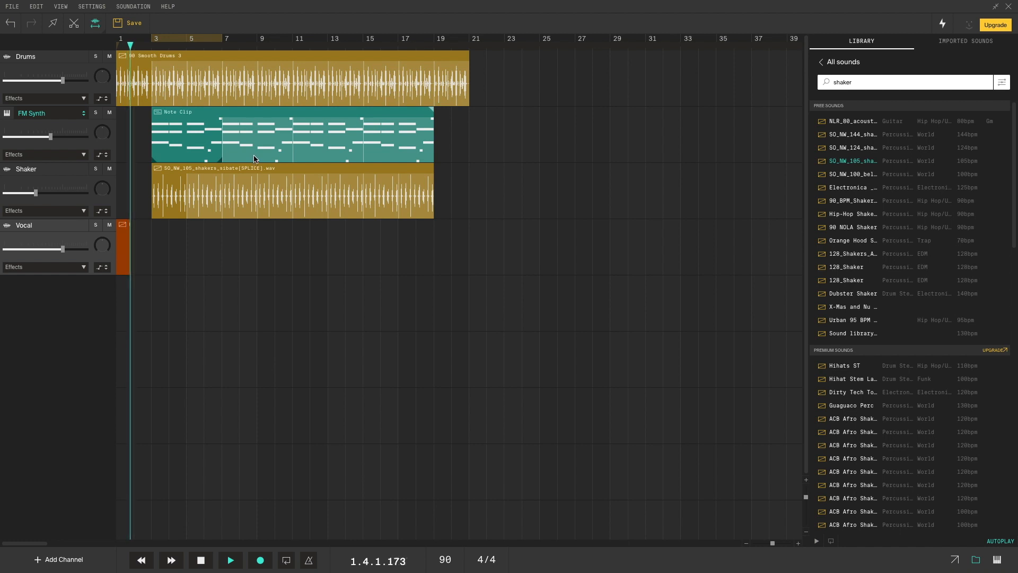
{"action": "key", "text": "space"}
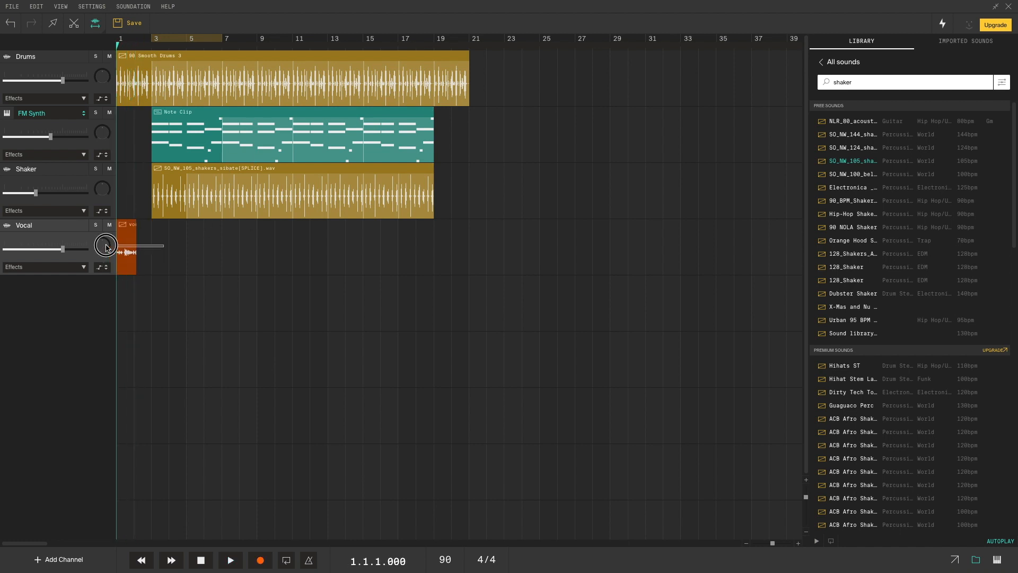
{"action": "left_click", "coordinate": [107, 24]}
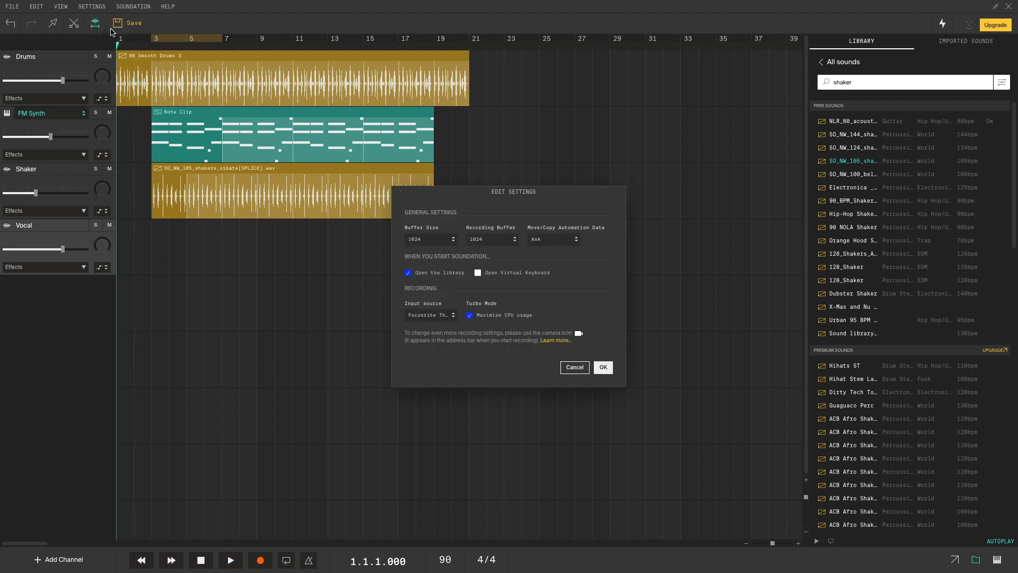
- Confirm Focusrite Thunderbolt as input source and 1024 recording buffer, then close Edit Settings
{"action": "left_click", "coordinate": [408, 316]}
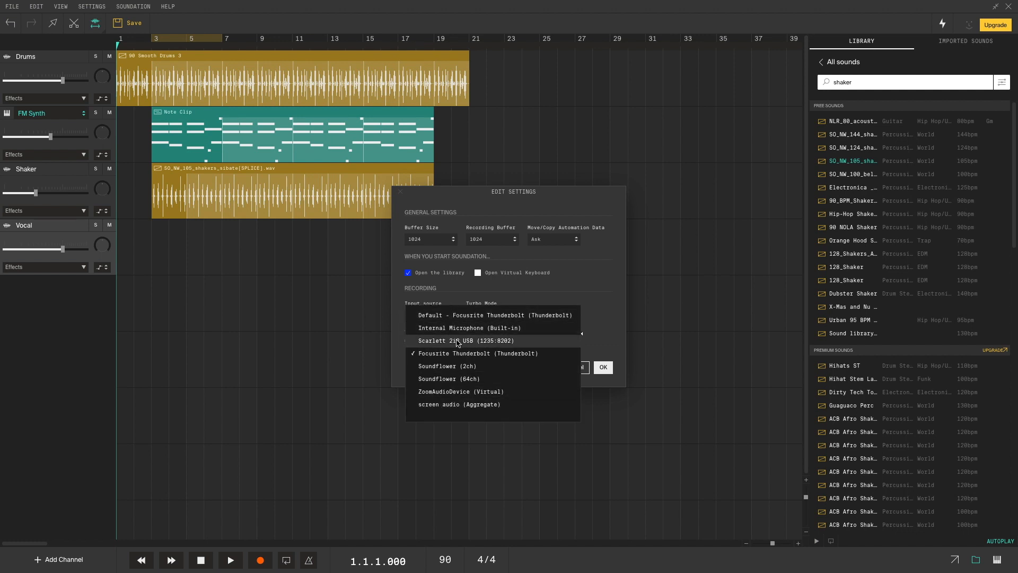
{"action": "left_click", "coordinate": [462, 354]}
{"action": "left_click", "coordinate": [446, 319]}
{"action": "left_click", "coordinate": [457, 353]}
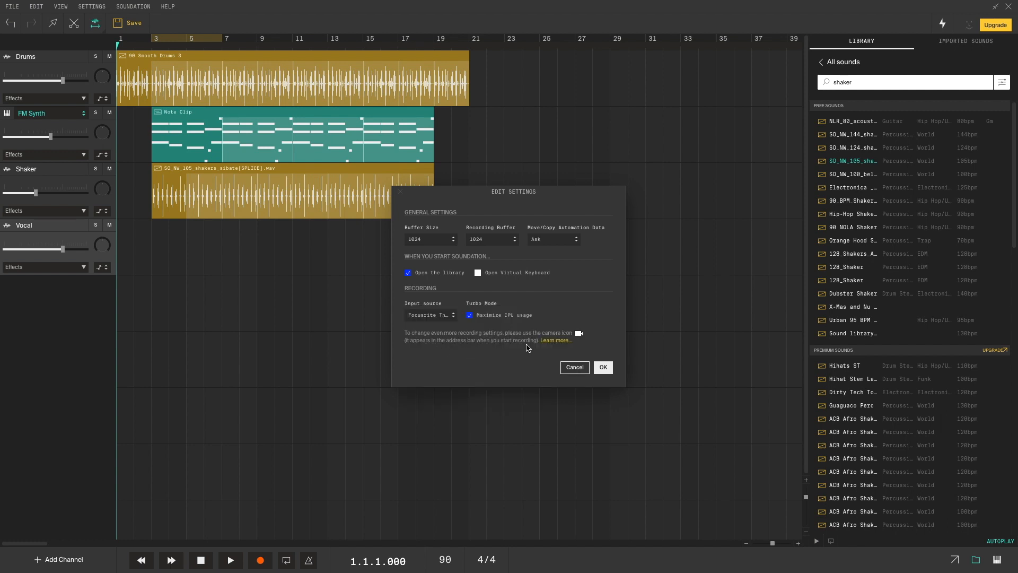
{"action": "left_click", "coordinate": [507, 240]}
{"action": "left_click", "coordinate": [539, 267]}
{"action": "left_click", "coordinate": [604, 369]}
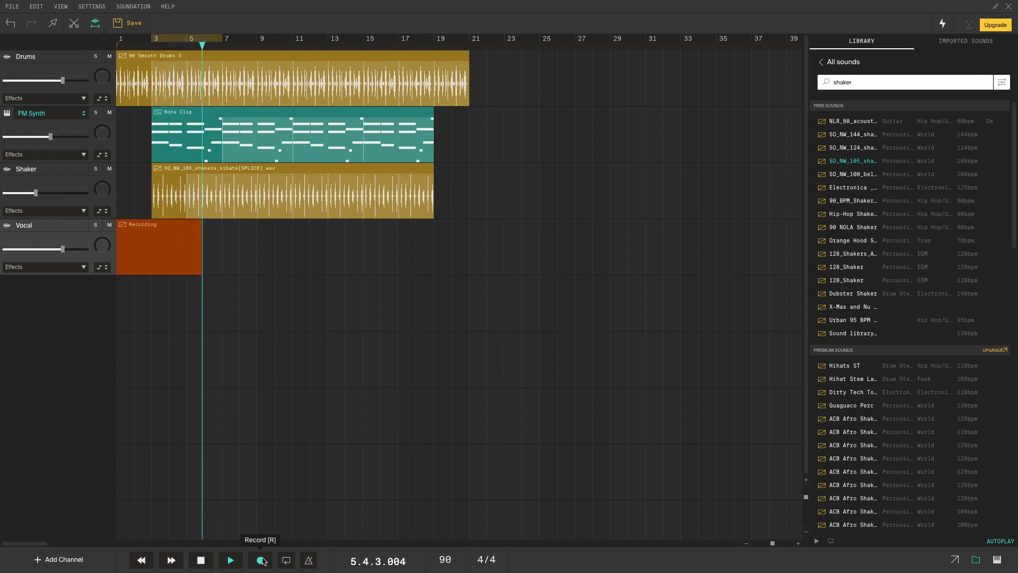
- Stop the vocal recording once the take reaches about bar 10
{"action": "left_click", "coordinate": [261, 560]}
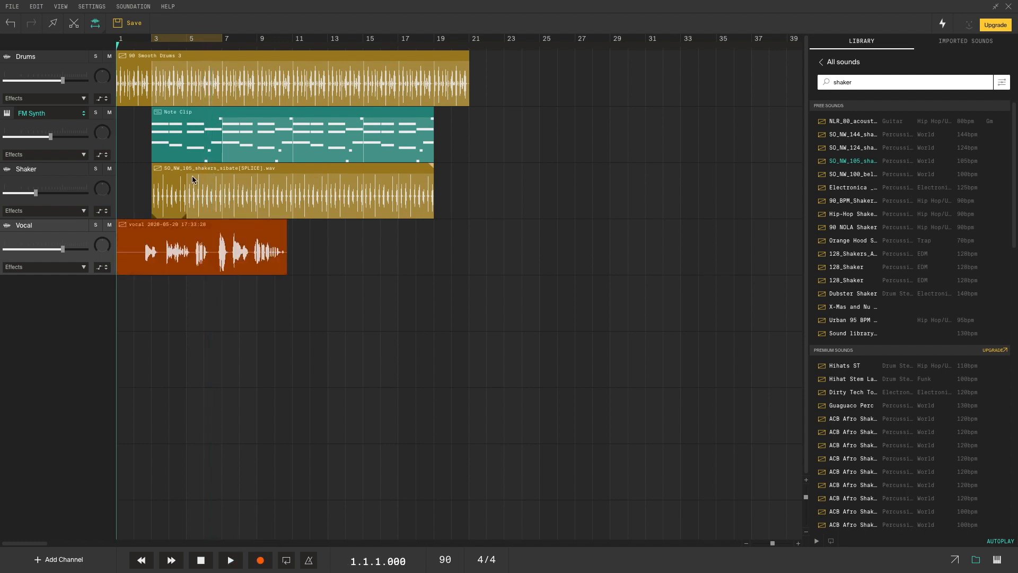
- Add a Reverb to the Vocal channel and play the song to hear it
{"action": "left_click", "coordinate": [84, 266]}
{"action": "key", "text": "space"}
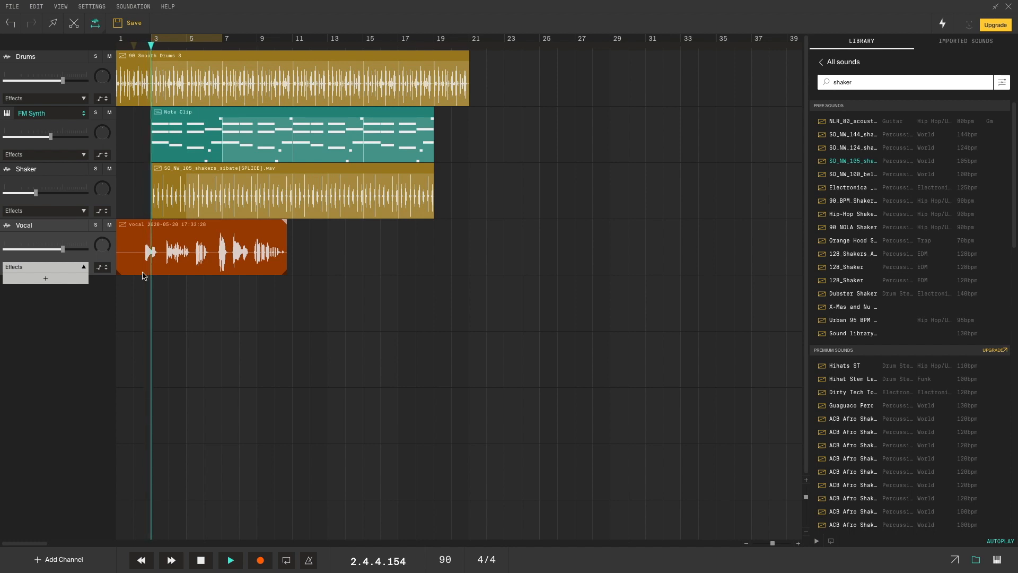
{"action": "key", "text": "space"}
{"action": "left_click", "coordinate": [46, 279]}
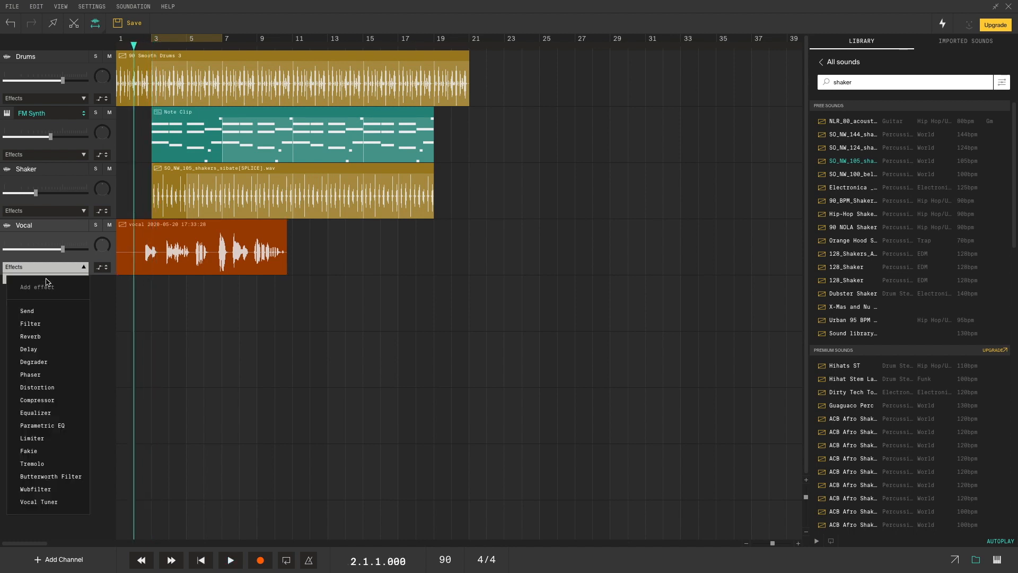
{"action": "left_click", "coordinate": [49, 336]}
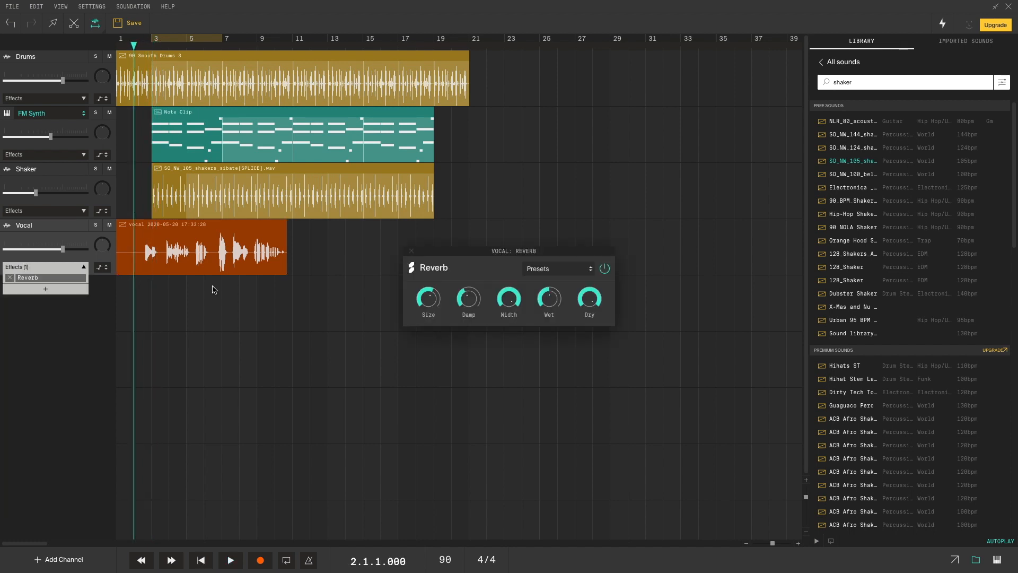
{"action": "key", "text": "space"}
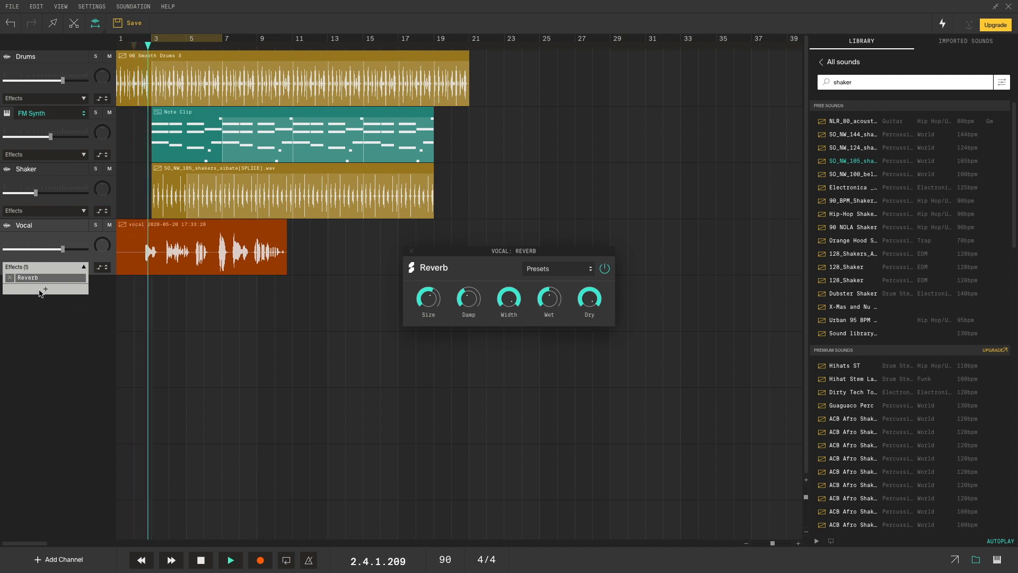
{"action": "key", "text": "space"}
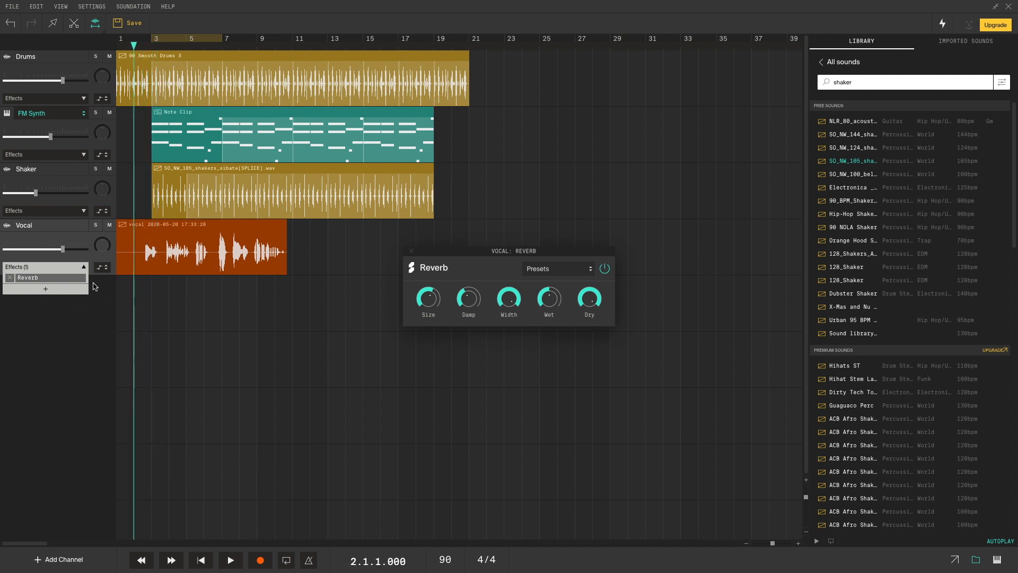
- Remove the Reverb and bring up the add-effect list again
{"action": "left_click", "coordinate": [10, 277]}
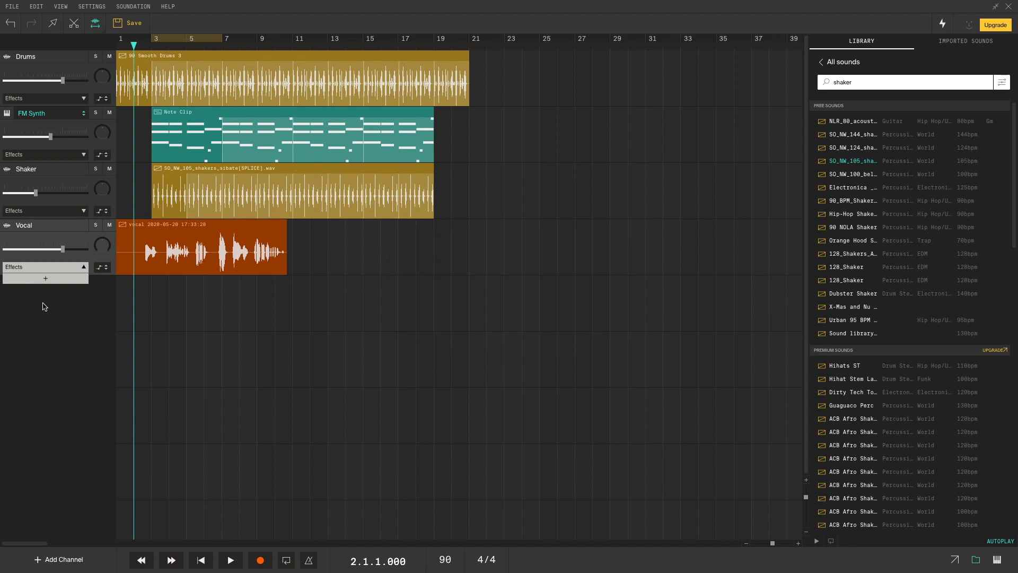
{"action": "left_click", "coordinate": [83, 268]}
{"action": "left_click", "coordinate": [48, 278]}
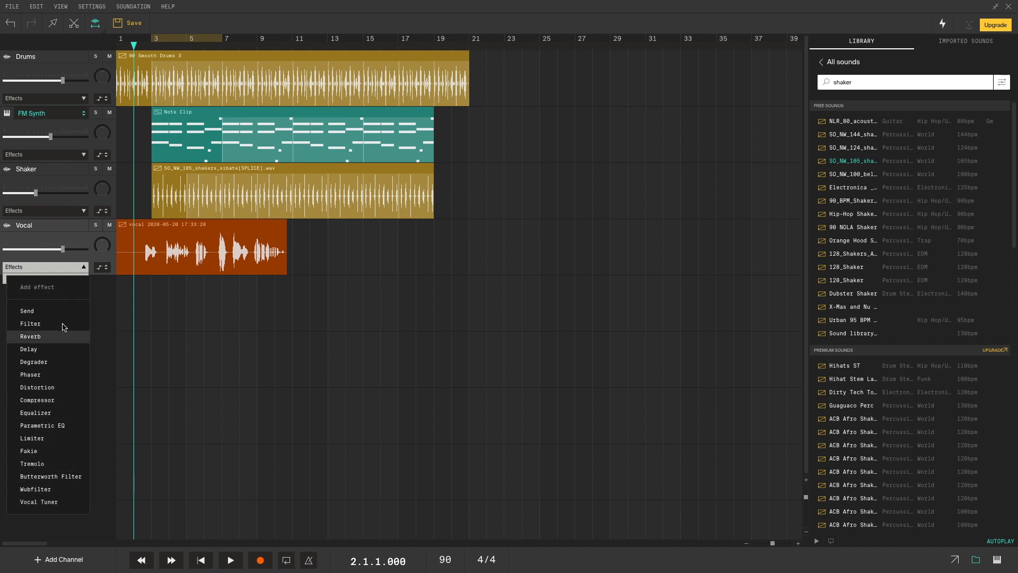
- Add a Parametric EQ to Vocal with a low cut around 47 Hz
{"action": "left_click", "coordinate": [53, 425]}
{"action": "left_click", "coordinate": [586, 330]}
{"action": "mouse_move", "coordinate": [397, 276]}
{"action": "left_mouse_down"}
{"action": "mouse_move", "coordinate": [370, 298]}
{"action": "mouse_move", "coordinate": [369, 359]}
{"action": "left_mouse_up"}
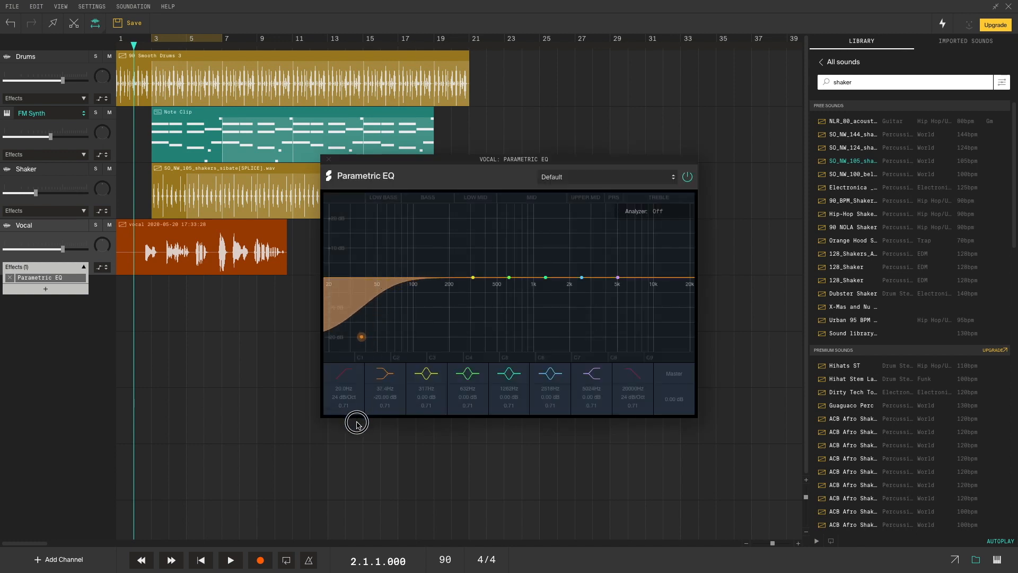
{"action": "left_click_drag", "start_coordinate": [356, 422], "coordinate": [357, 422]}
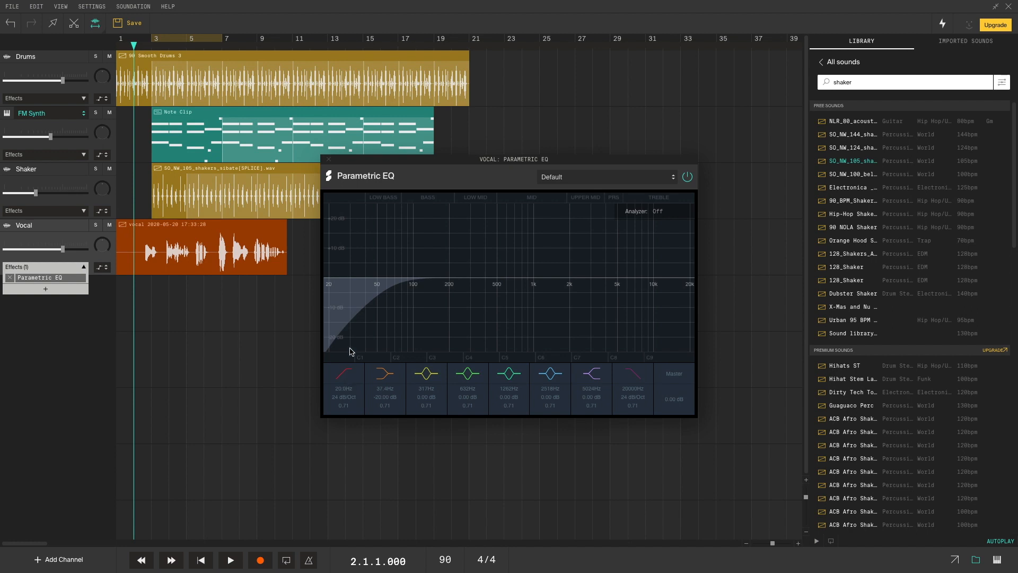
{"action": "left_click", "coordinate": [328, 159]}
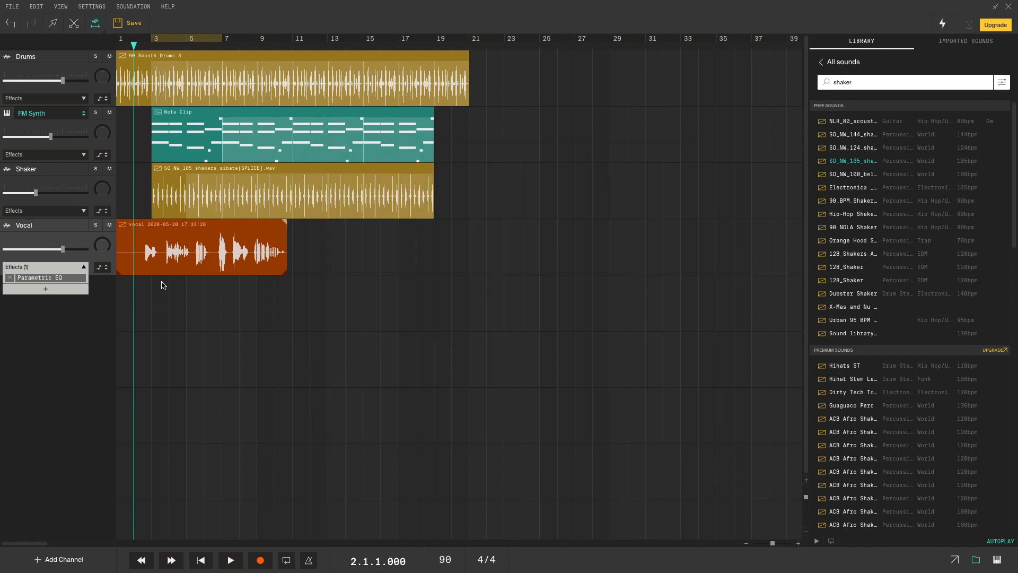
- Add a Compressor to Vocal and listen back from bar 3
{"action": "left_click", "coordinate": [45, 289]}
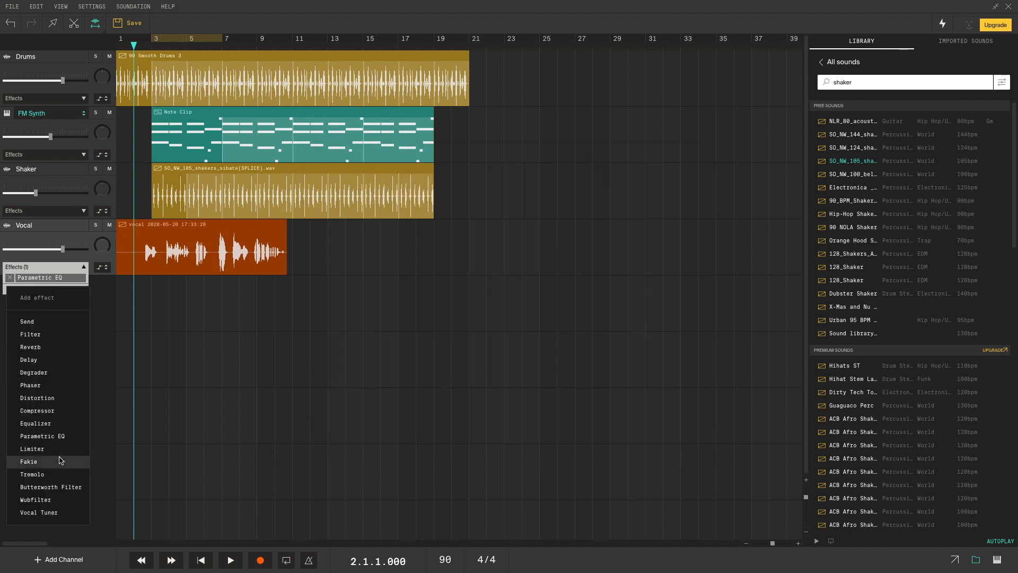
{"action": "left_click", "coordinate": [56, 411]}
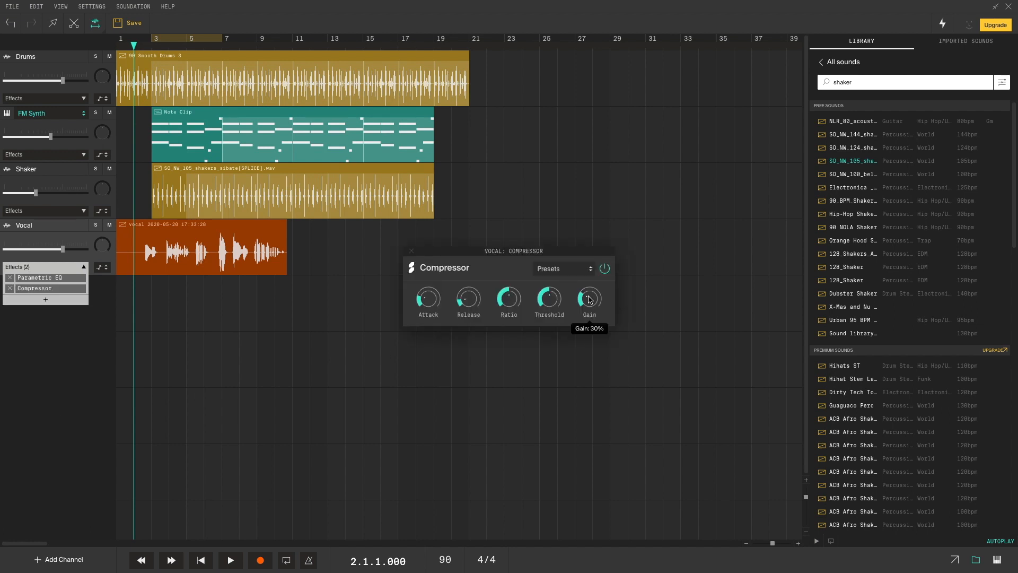
{"action": "left_click", "coordinate": [153, 47]}
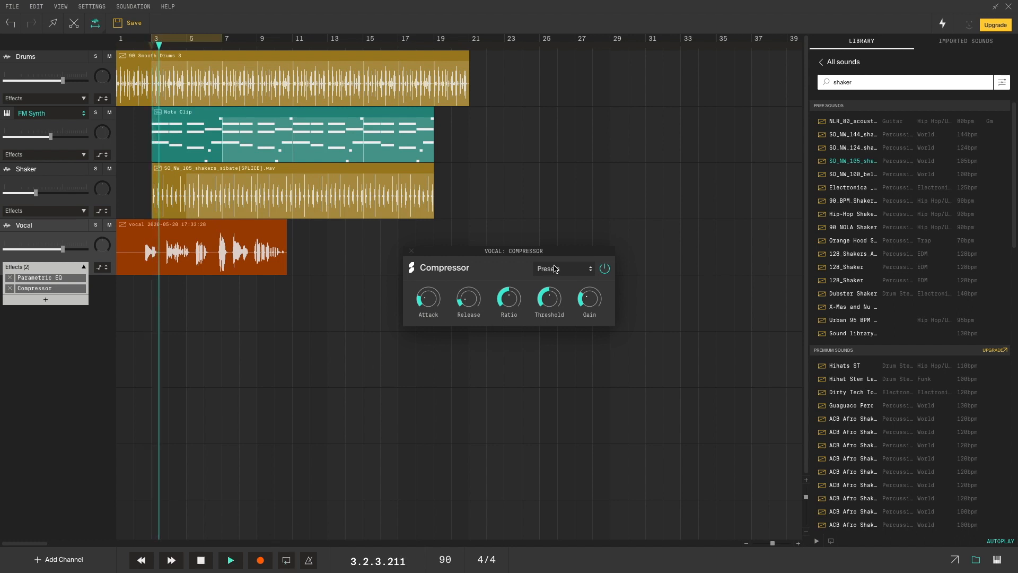
{"action": "mouse_move", "coordinate": [430, 309]}
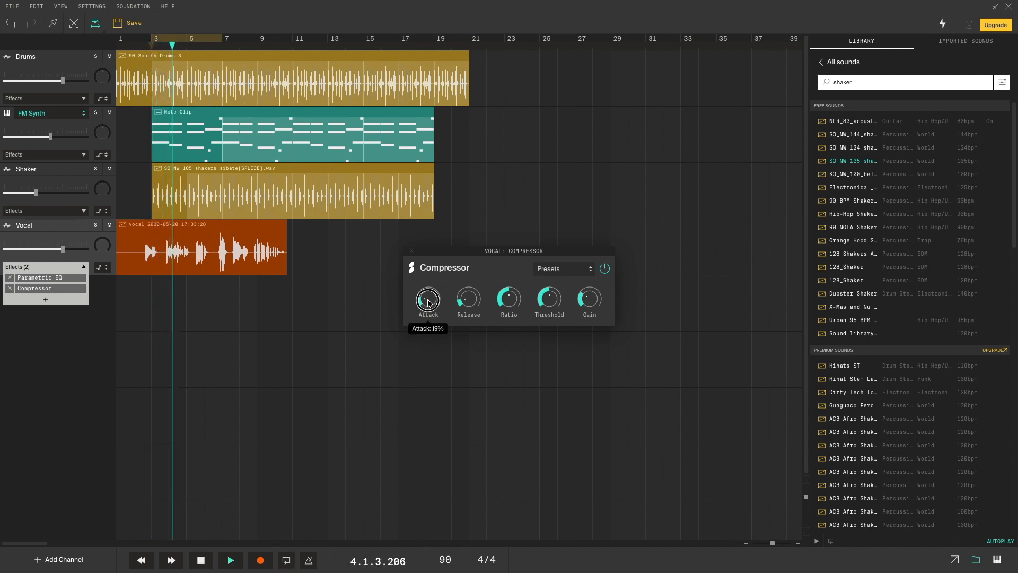
{"action": "mouse_move", "coordinate": [588, 304]}
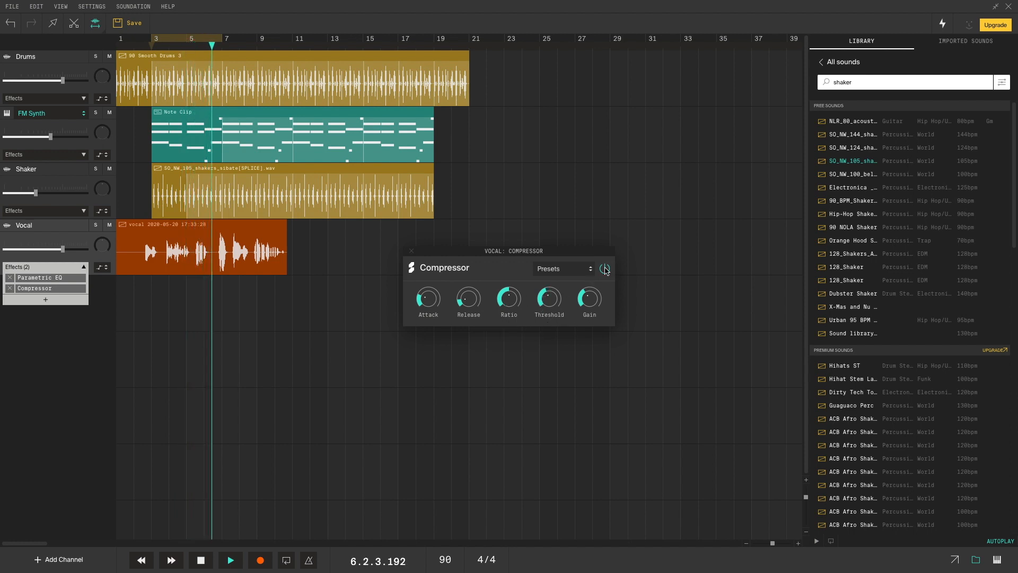
{"action": "left_click", "coordinate": [411, 251]}
{"action": "key", "text": "space"}
- Add a Reverb to the Vocal channel and adjust its Size to 40% while listening
{"action": "left_click", "coordinate": [46, 300]}
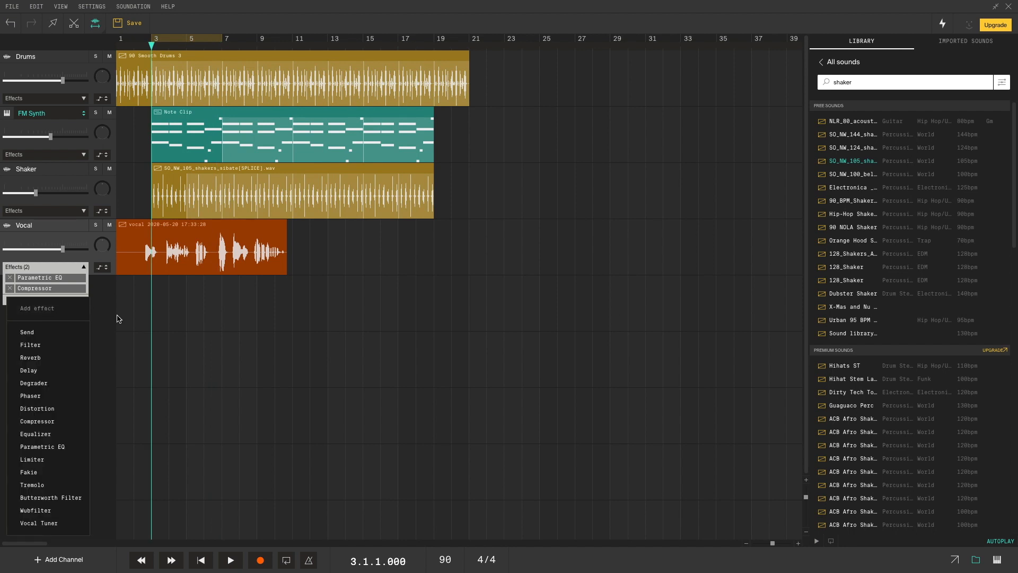
{"action": "left_click", "coordinate": [51, 358]}
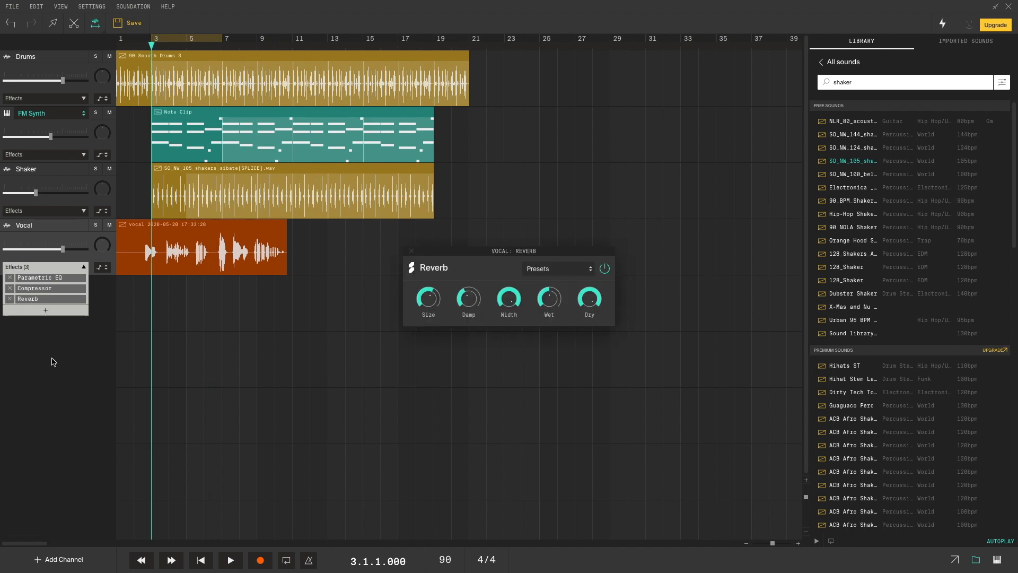
{"action": "key", "text": "space"}
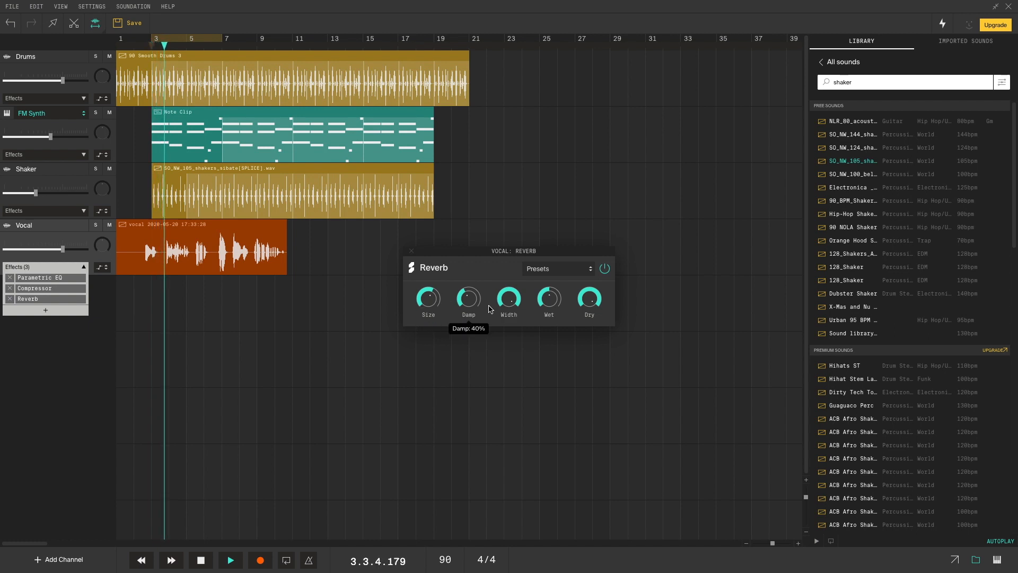
{"action": "left_click_drag", "start_coordinate": [430, 302], "coordinate": [436, 334]}
{"action": "left_click", "coordinate": [428, 299]}
{"action": "left_click", "coordinate": [423, 302]}
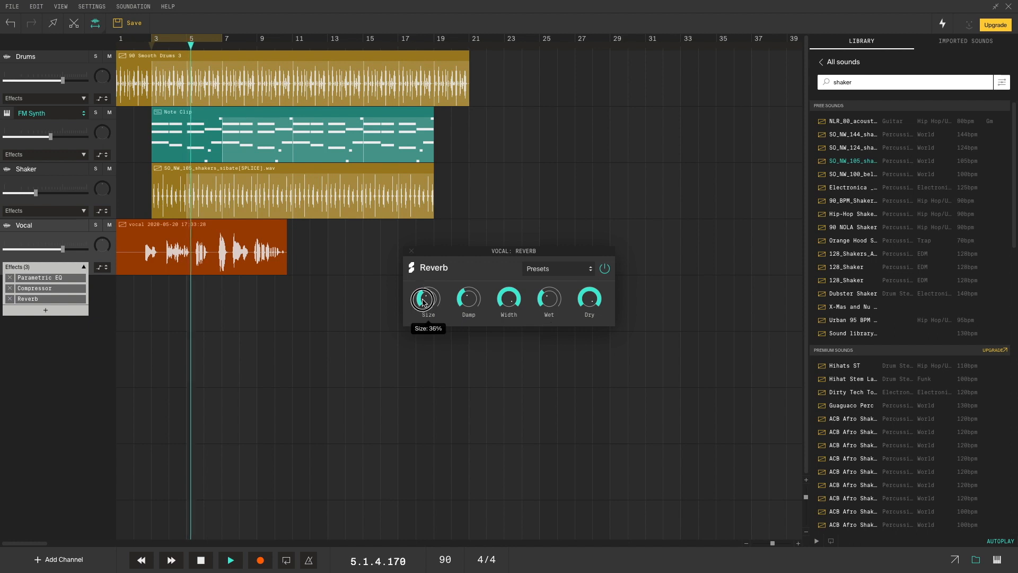
{"action": "left_click_drag", "start_coordinate": [546, 301], "coordinate": [545, 297]}
{"action": "left_click_drag", "start_coordinate": [429, 304], "coordinate": [425, 298]}
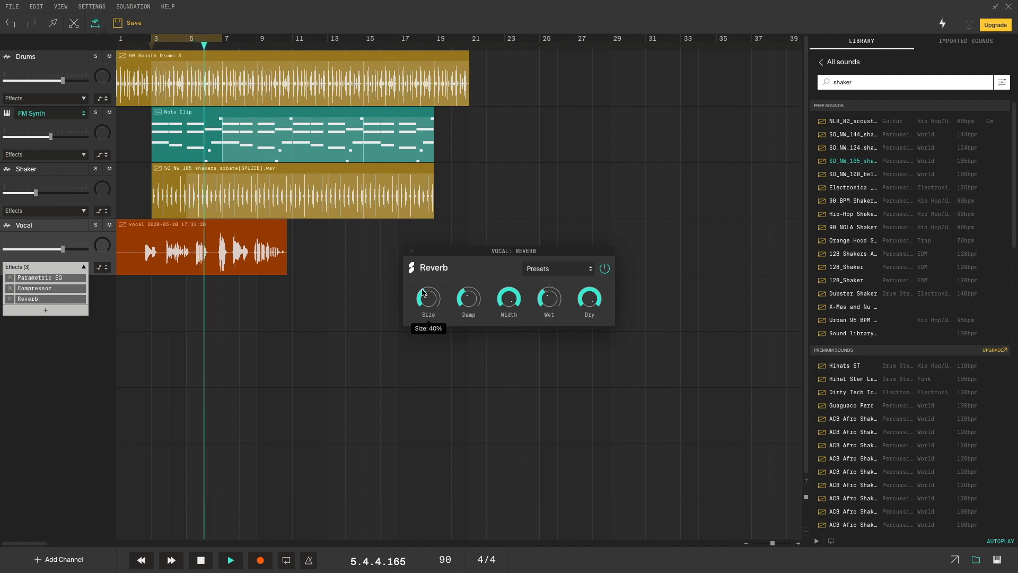
{"action": "left_click", "coordinate": [411, 251]}
{"action": "key", "text": "space"}
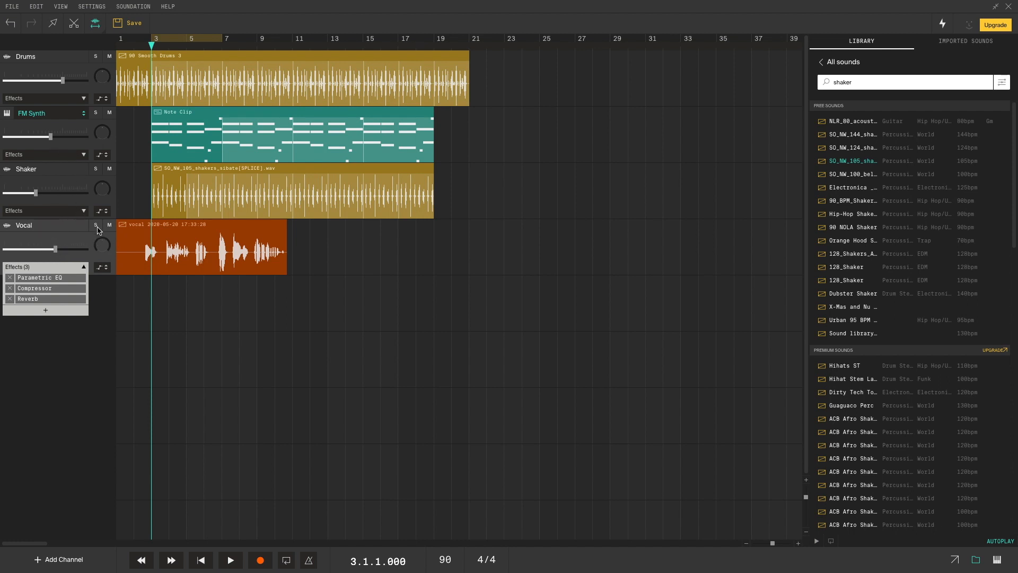
- Solo the Vocal, FM Synth and Shaker tracks while auditioning playback
{"action": "left_click", "coordinate": [96, 169]}
{"action": "left_click", "coordinate": [108, 226]}
{"action": "key", "text": "space"}
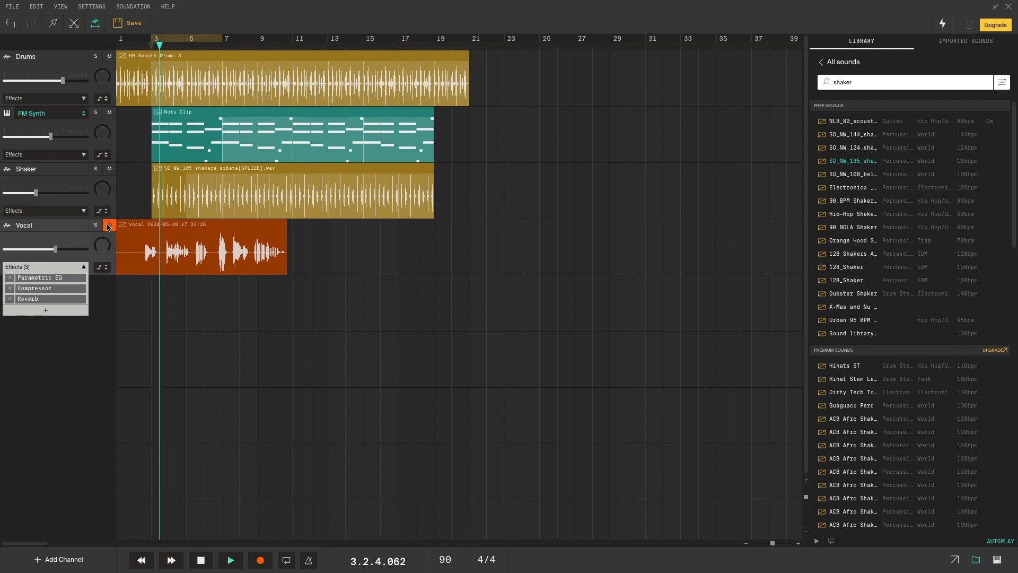
{"action": "key", "text": "space"}
{"action": "left_click", "coordinate": [97, 113]}
{"action": "key", "text": "space"}
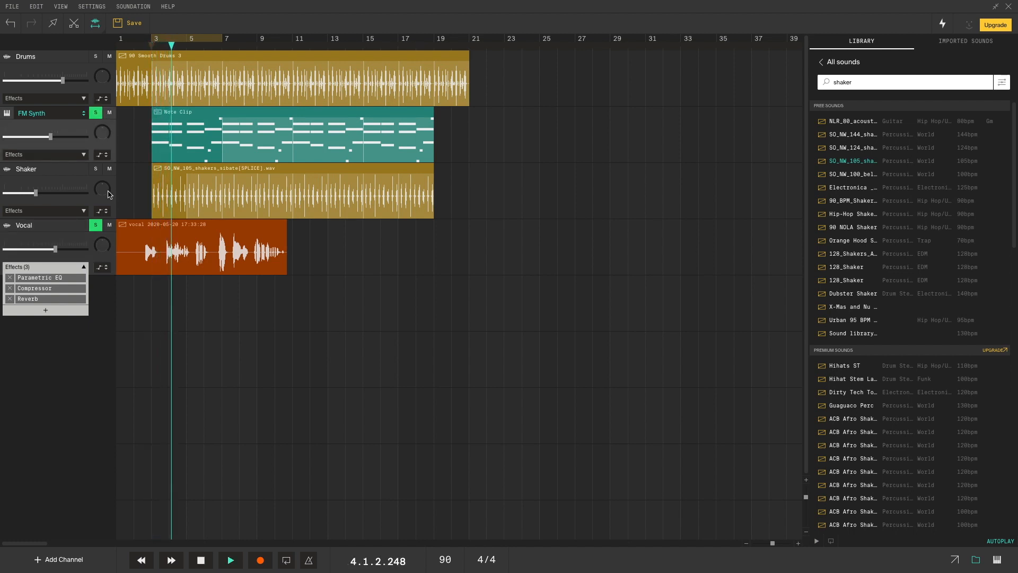
{"action": "left_click", "coordinate": [98, 170]}
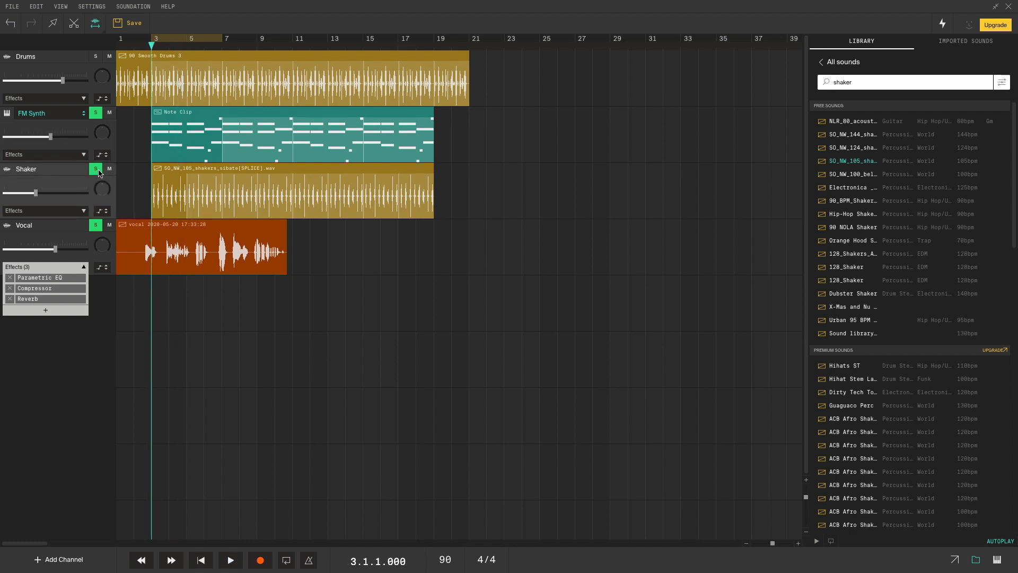
{"action": "key", "text": "space"}
- Solo the Drums too while listening from bar 7, then dismiss the add-effect list
{"action": "left_click", "coordinate": [223, 47]}
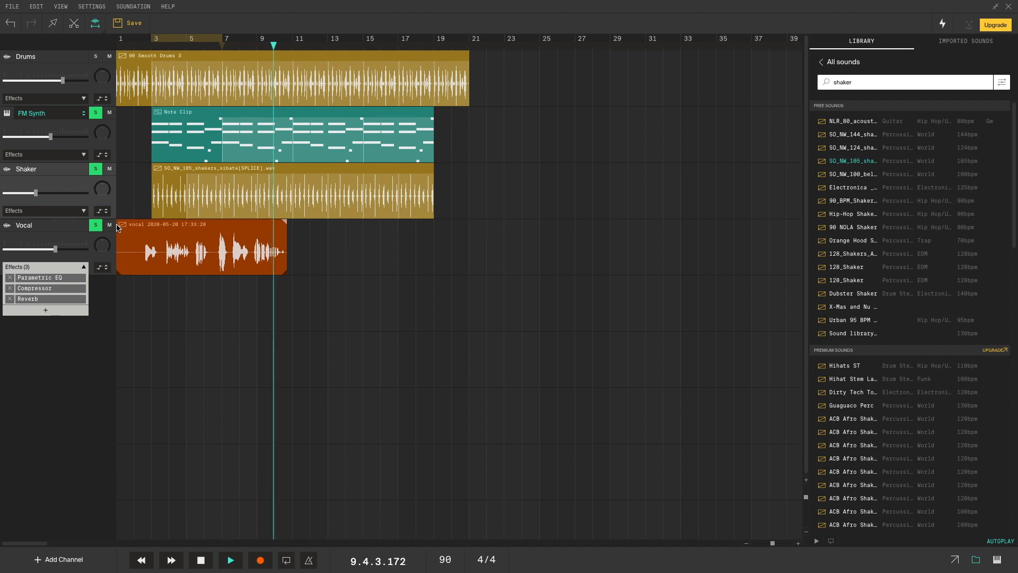
{"action": "left_click", "coordinate": [96, 57]}
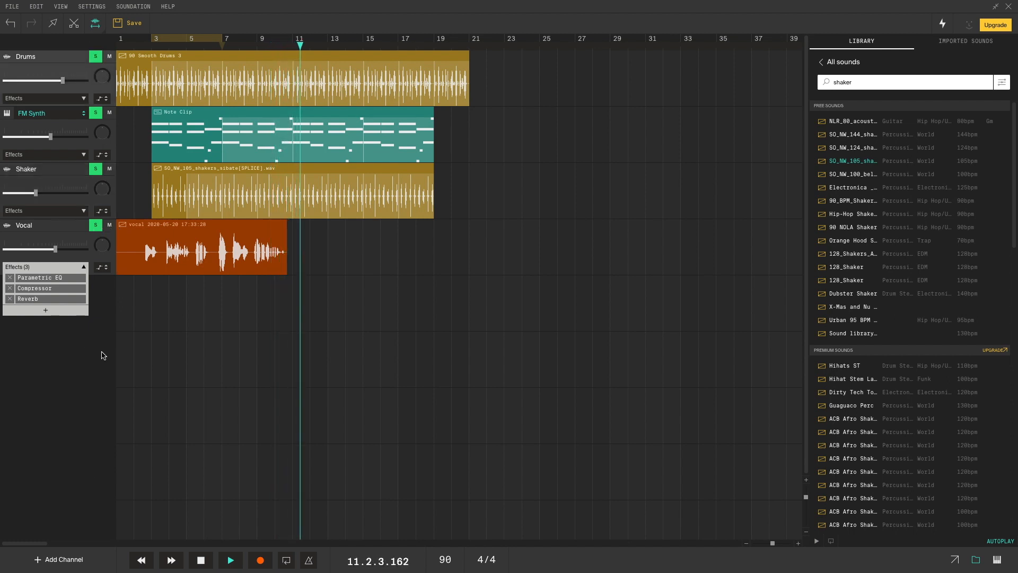
{"action": "key", "text": "space"}
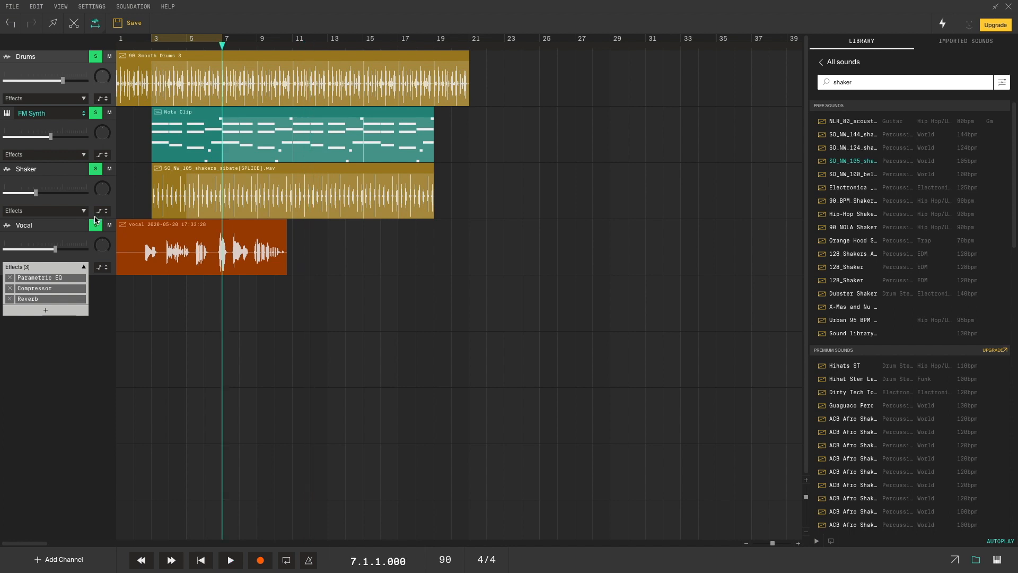
{"action": "left_click", "coordinate": [50, 308]}
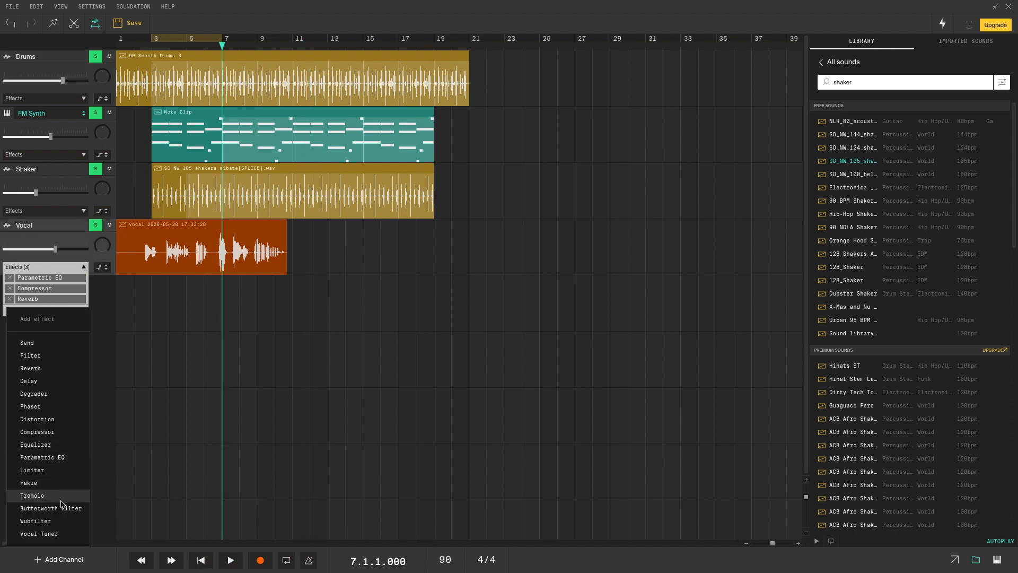
{"action": "left_click", "coordinate": [175, 362]}
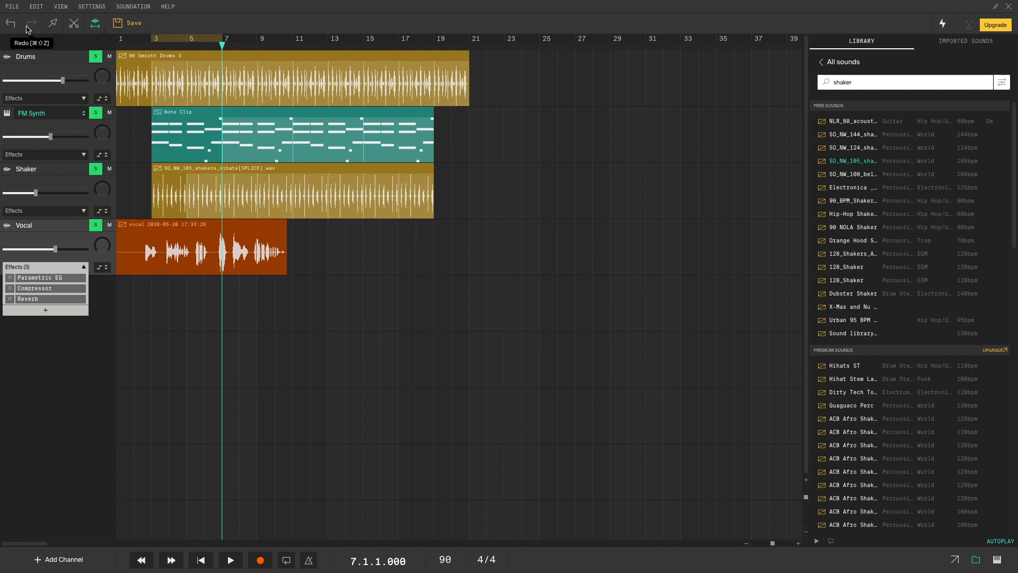
- Save the changes to the tutorial song
{"action": "left_click", "coordinate": [11, 6]}
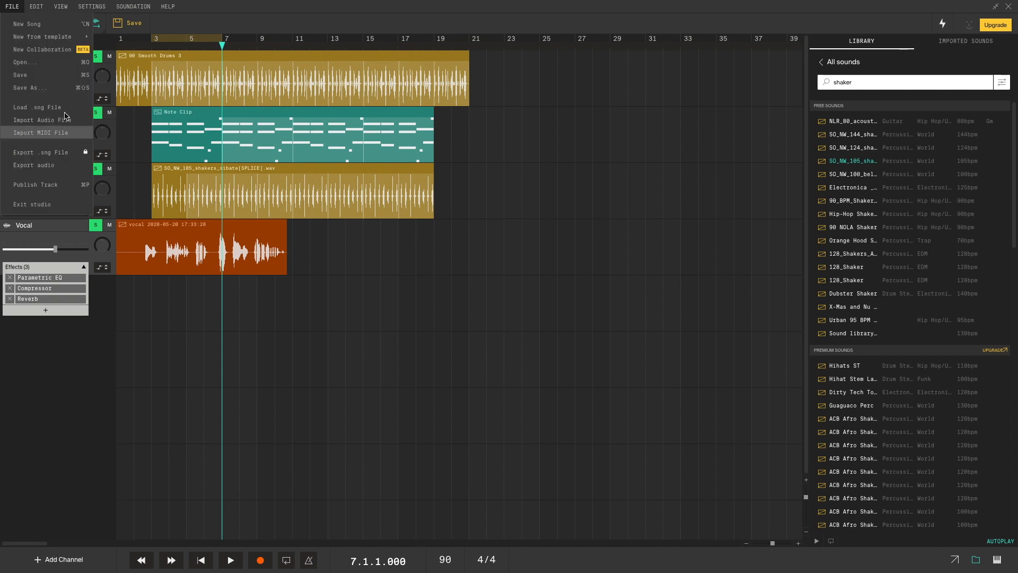
{"action": "left_click", "coordinate": [55, 62]}
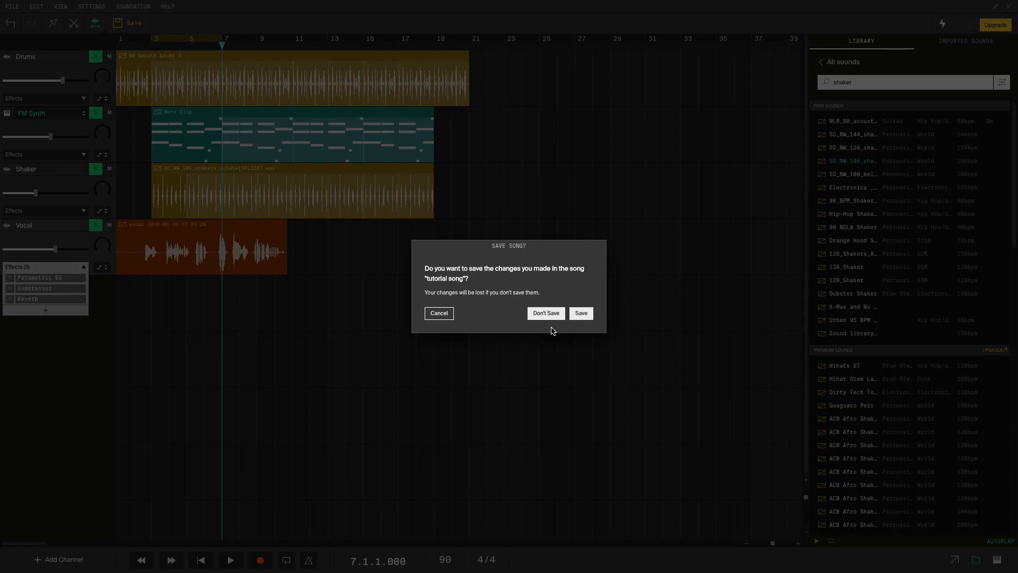
{"action": "left_click", "coordinate": [581, 313]}
{"action": "left_click", "coordinate": [519, 319]}
- Open the test song 1 project
{"action": "left_click", "coordinate": [10, 7]}
{"action": "left_click", "coordinate": [24, 36]}
{"action": "left_click", "coordinate": [465, 268]}
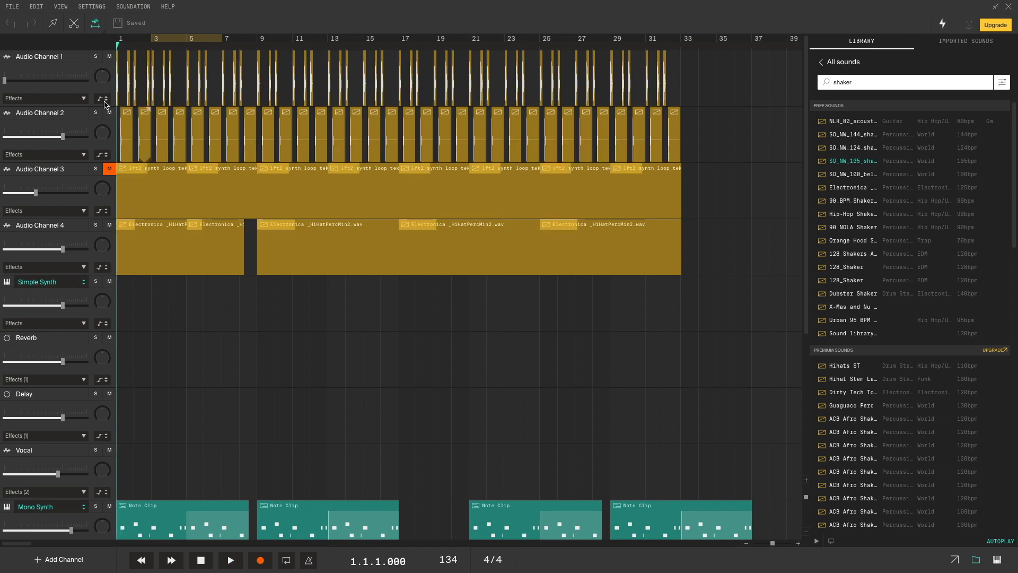
- Solo Audio Channels 1 and 2 and inspect Channel 2's volume automation during playback
{"action": "left_click", "coordinate": [95, 56]}
{"action": "left_click", "coordinate": [95, 115]}
{"action": "key", "text": "space"}
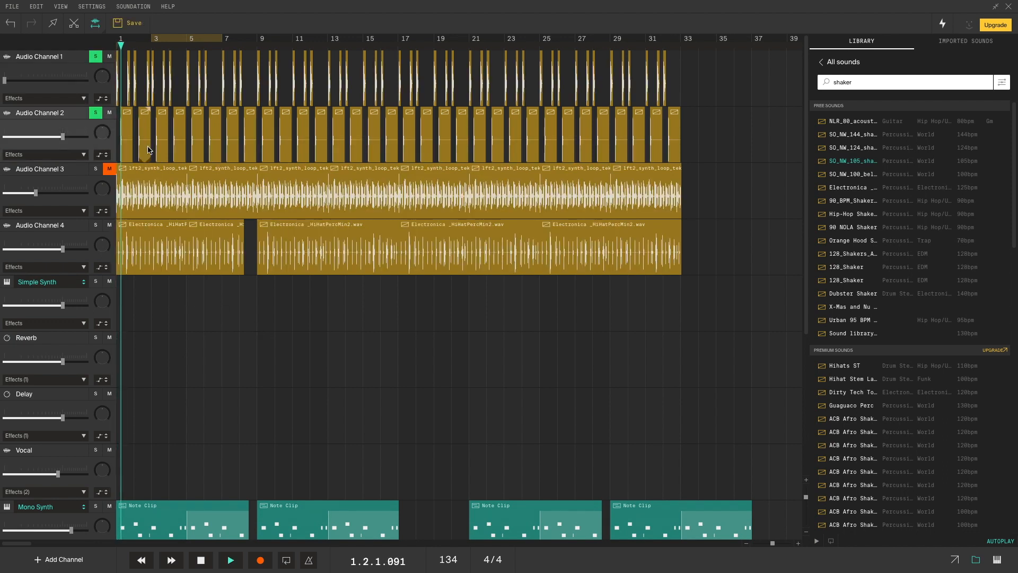
{"action": "key", "text": "a"}
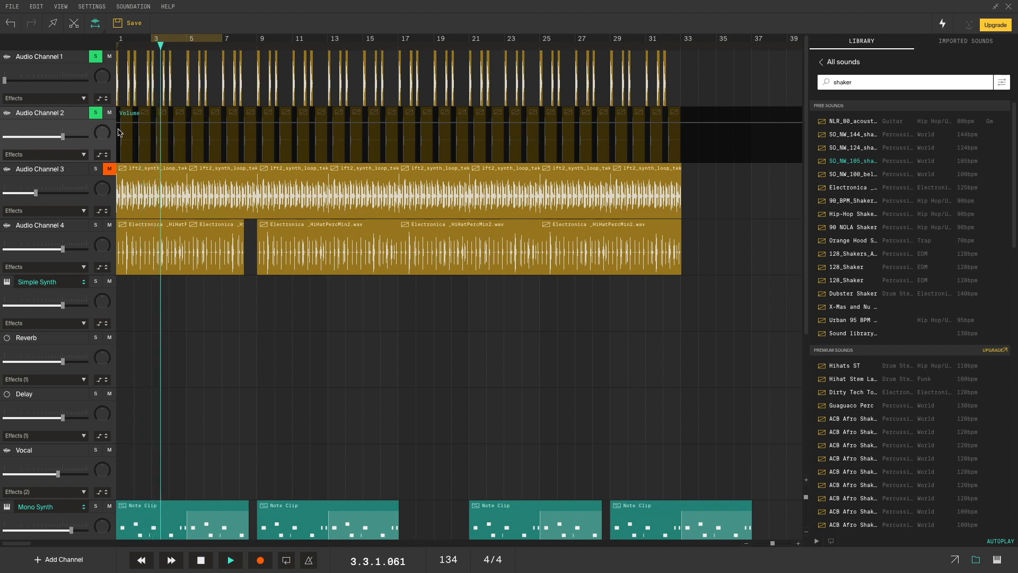
{"action": "left_click", "coordinate": [99, 154]}
{"action": "key", "text": "space"}
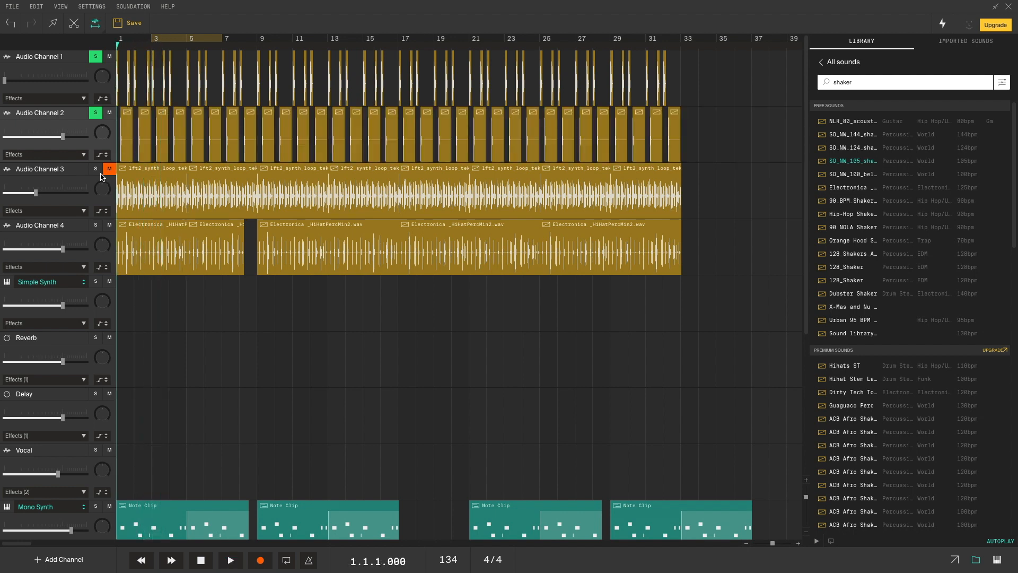
- Inspect Audio Channel 1's volume automation, jump to bar 12, and solo Audio Channel 4
{"action": "left_click", "coordinate": [68, 67]}
{"action": "key", "text": "a"}
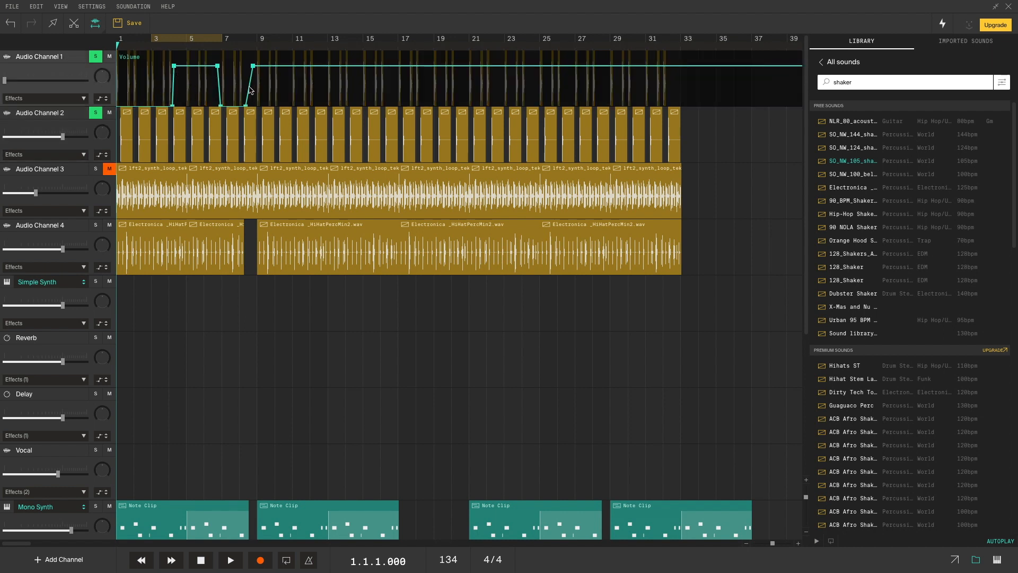
{"action": "key", "text": "a"}
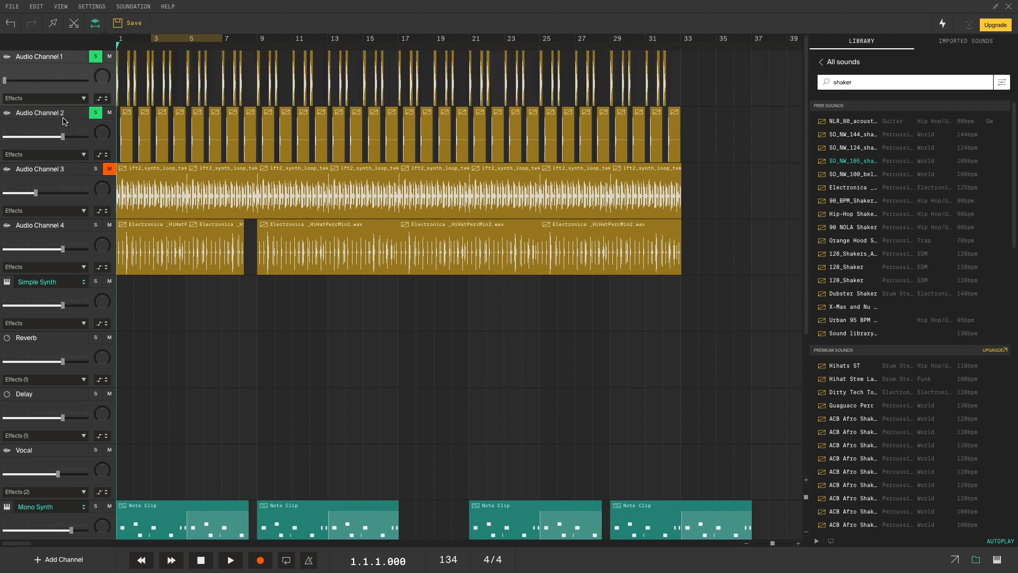
{"action": "key", "text": "space"}
{"action": "key", "text": "space"}
{"action": "left_click", "coordinate": [312, 44]}
{"action": "key", "text": "space"}
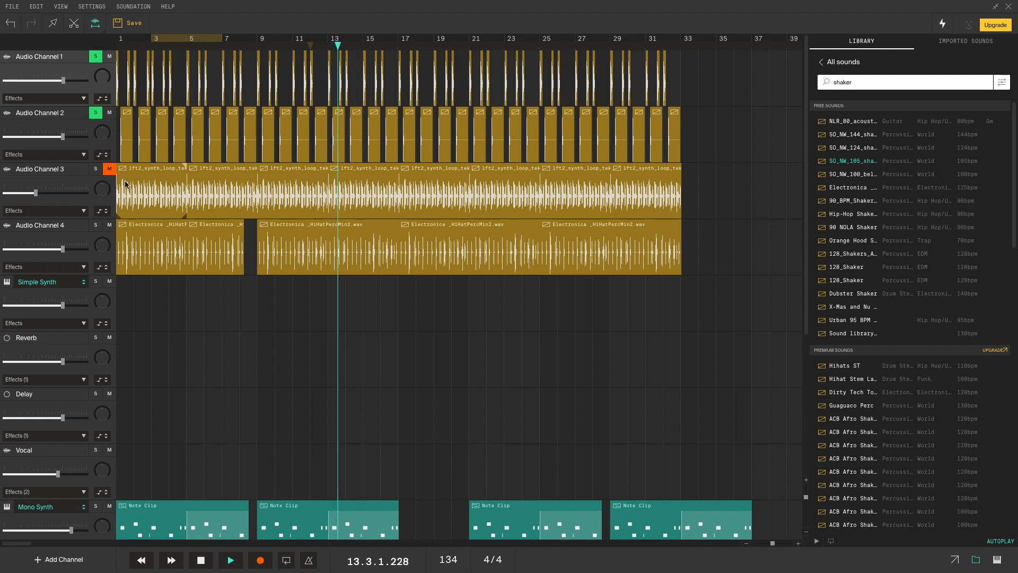
{"action": "left_click", "coordinate": [96, 226]}
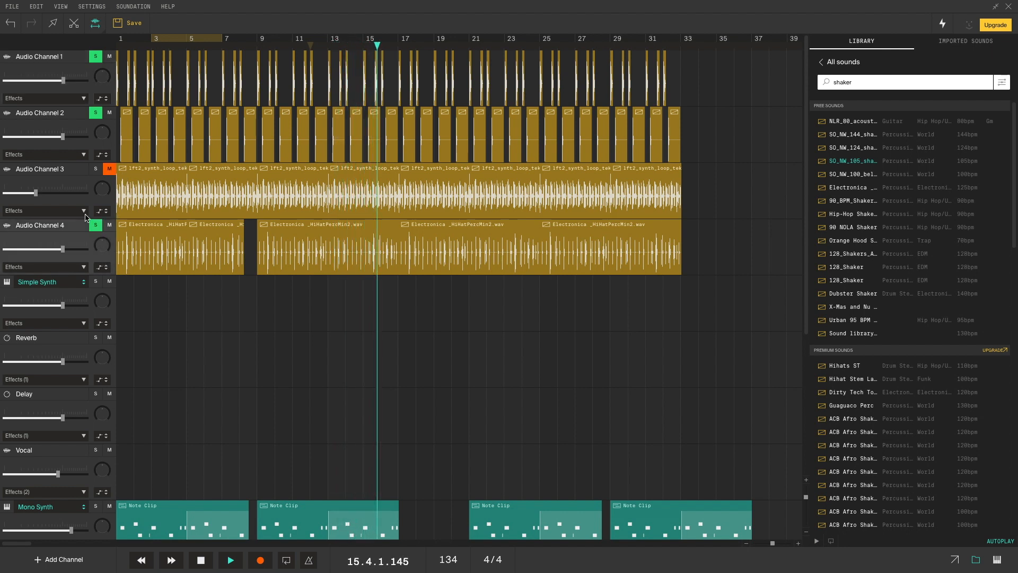
{"action": "scroll", "coordinate": [119, 228], "scroll_direction": "down", "scroll_amount": 5}
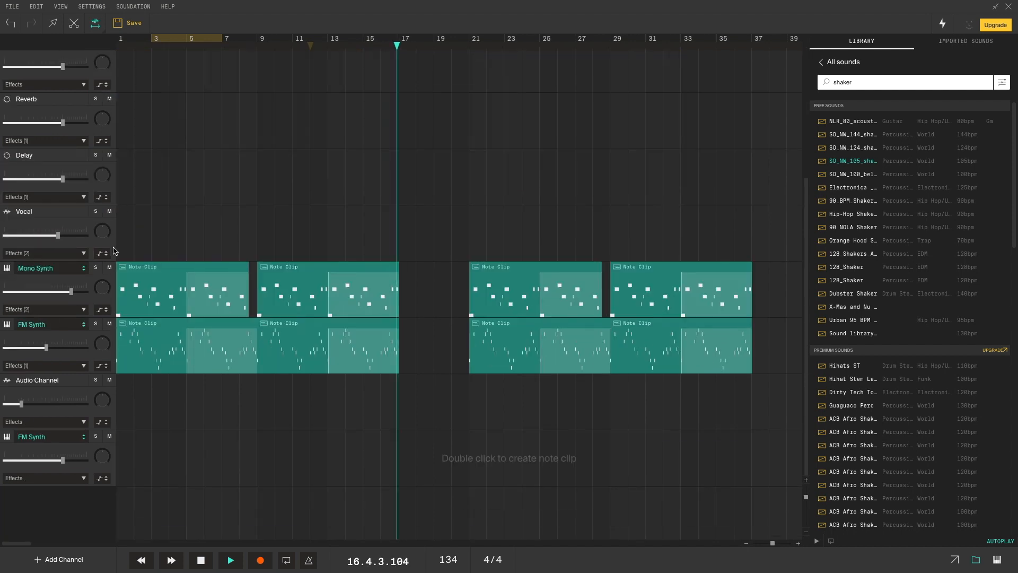
- Solo Mono Synth and FM Synth, lower Mono Synth's volume slightly, and stop playback
{"action": "left_click", "coordinate": [95, 269]}
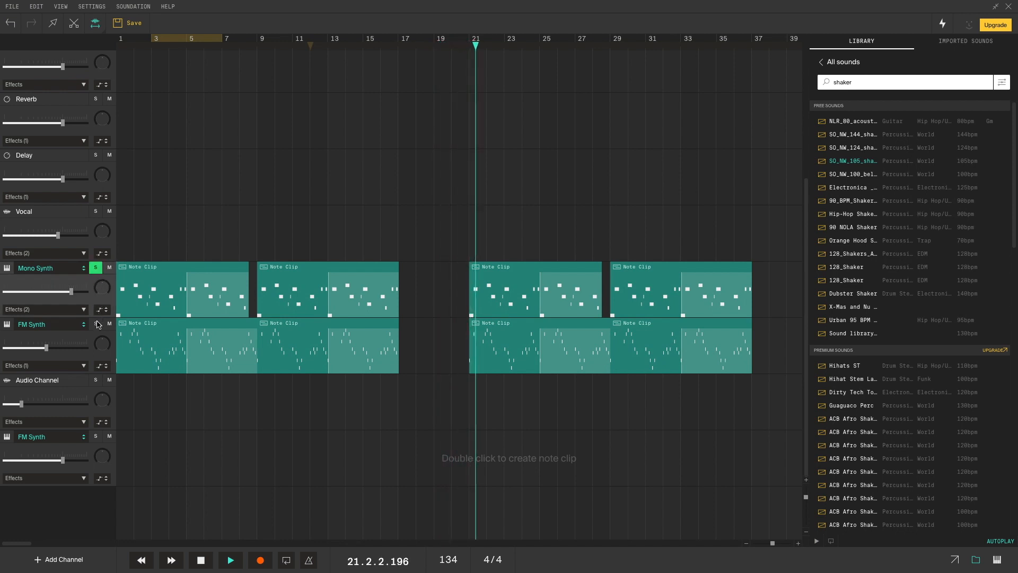
{"action": "left_click_drag", "start_coordinate": [71, 292], "coordinate": [63, 292]}
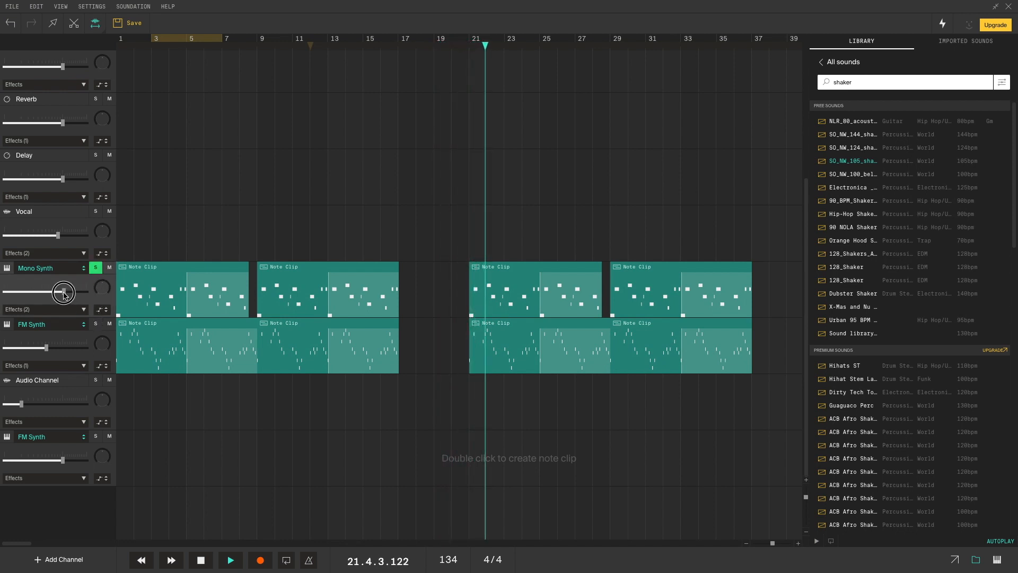
{"action": "left_click", "coordinate": [95, 324]}
{"action": "mouse_move", "coordinate": [48, 350]}
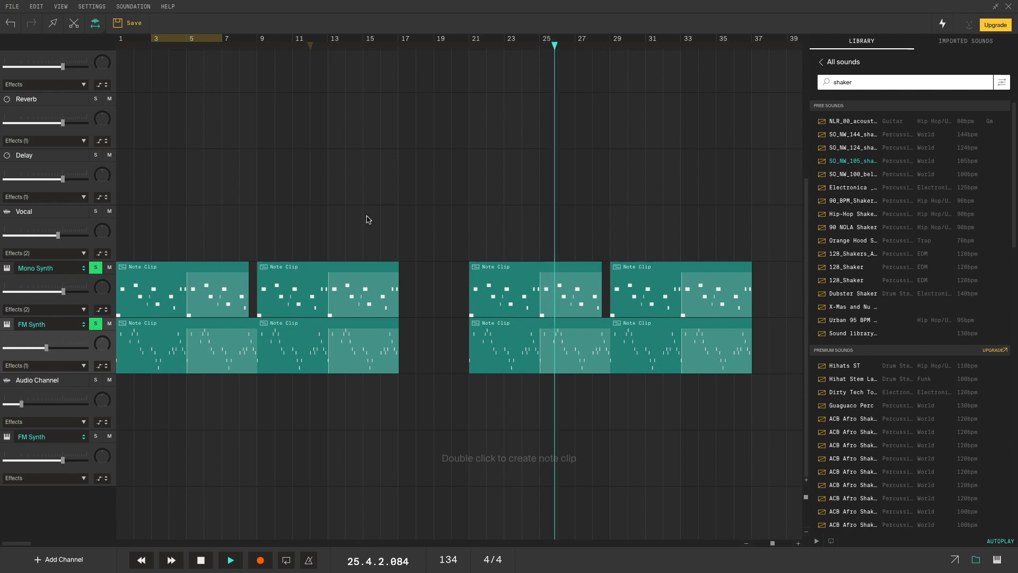
{"action": "scroll", "coordinate": [366, 220], "scroll_direction": "up", "scroll_amount": 5}
{"action": "scroll", "coordinate": [360, 224], "scroll_direction": "down", "scroll_amount": 5}
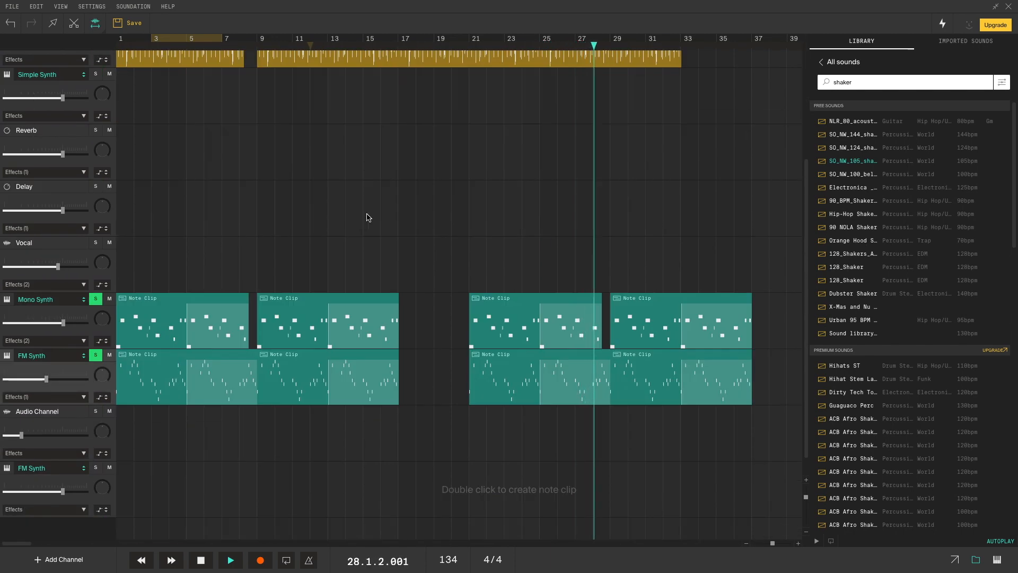
{"action": "key", "text": "space"}
- Launch Studio One Professional from the Dock
{"action": "scroll", "coordinate": [368, 217], "scroll_direction": "up", "scroll_amount": 5}
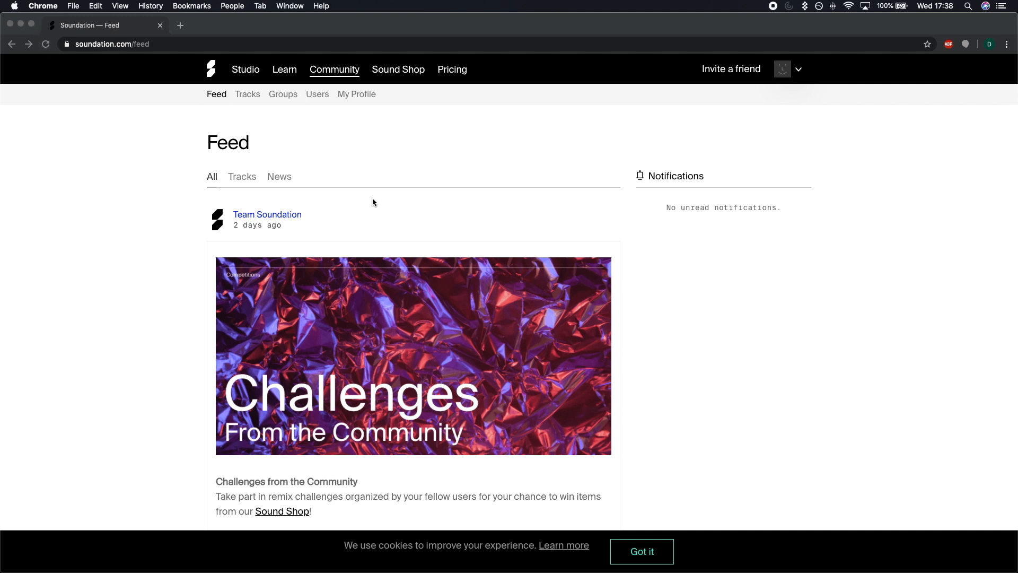
{"action": "mouse_move", "coordinate": [689, 571]}
{"action": "left_click", "coordinate": [634, 561]}
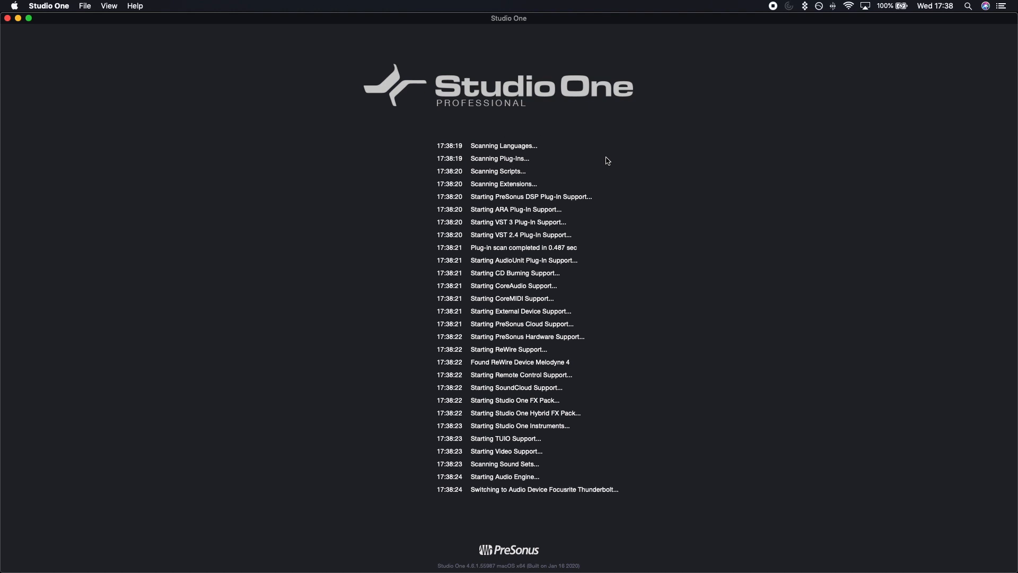
- Decline the MIDI device prompt and start a new empty song from the Start page
{"action": "left_click", "coordinate": [536, 206]}
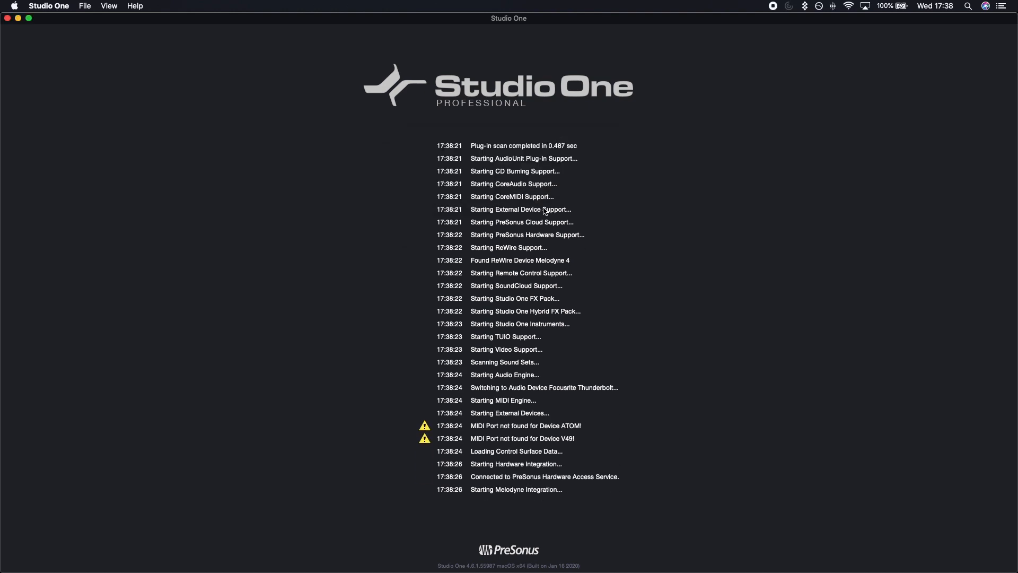
{"action": "left_click", "coordinate": [389, 363]}
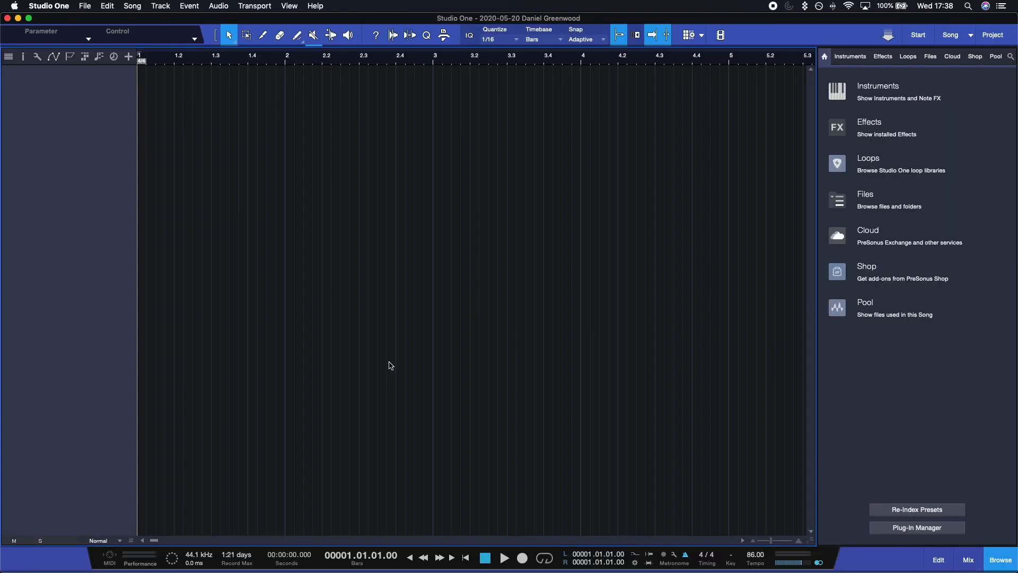